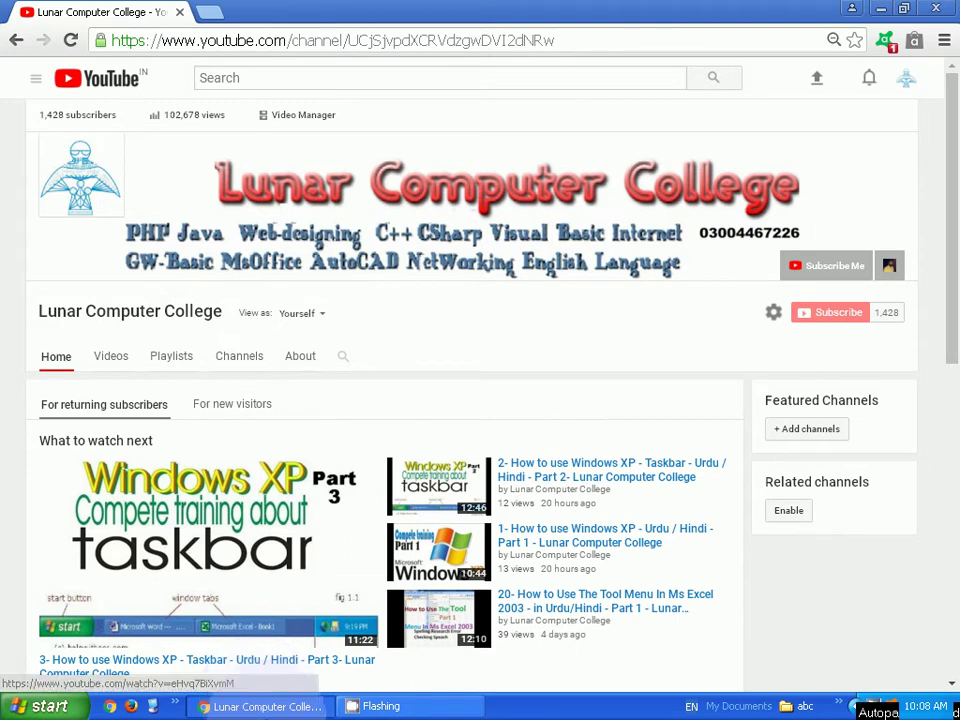
# - Minimize the browser window and open the taskbar properties at the Start menu settings
pyautogui.click(266, 708)
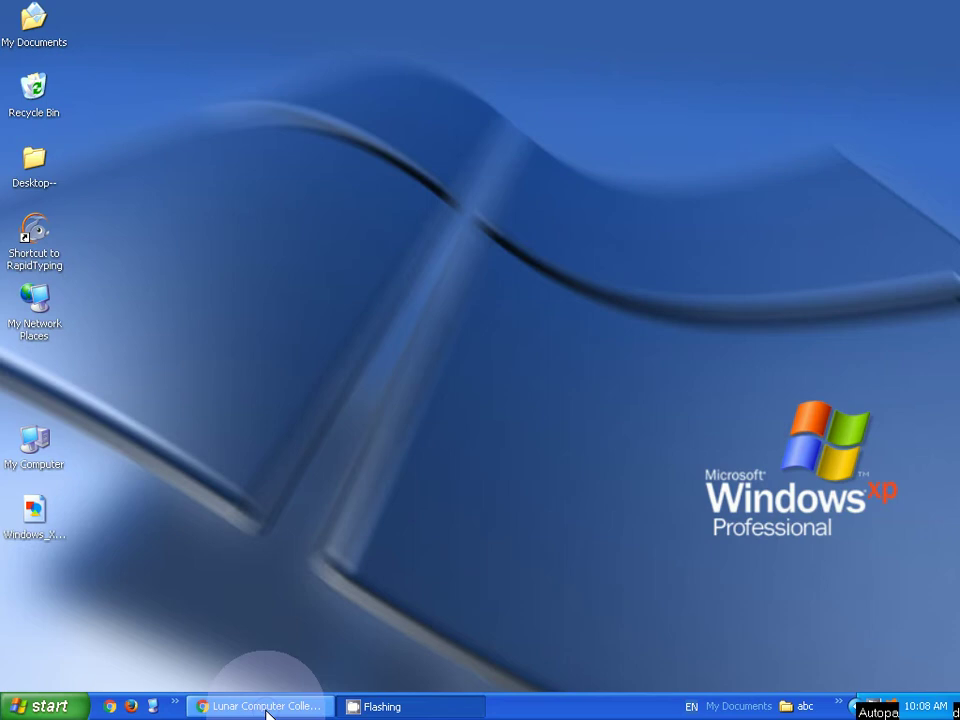
pyautogui.rightClick(537, 714)
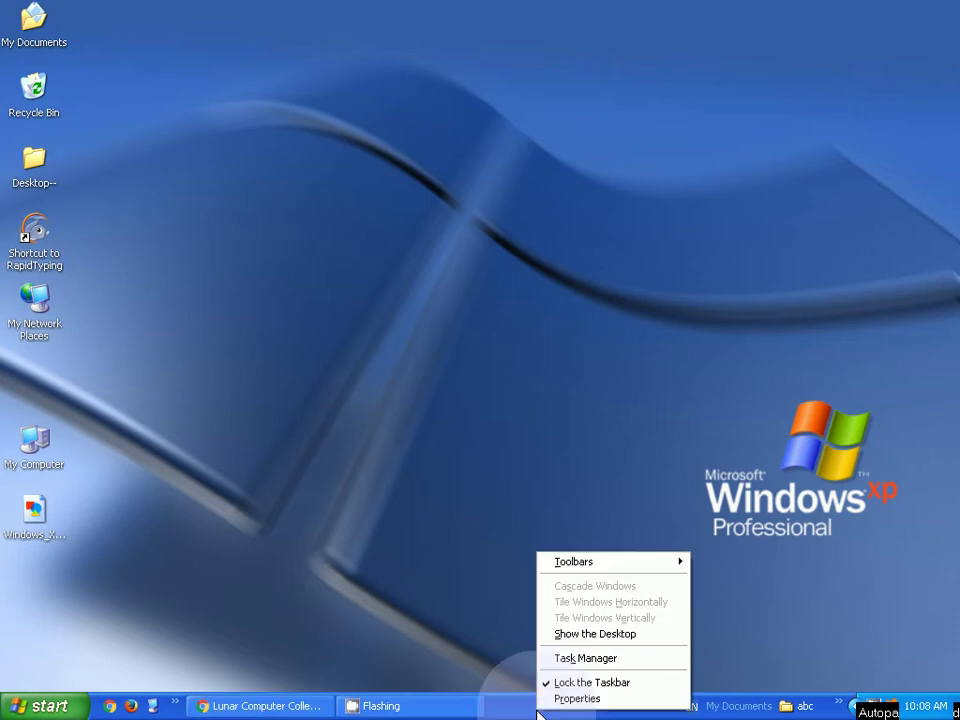
pyautogui.click(540, 698)
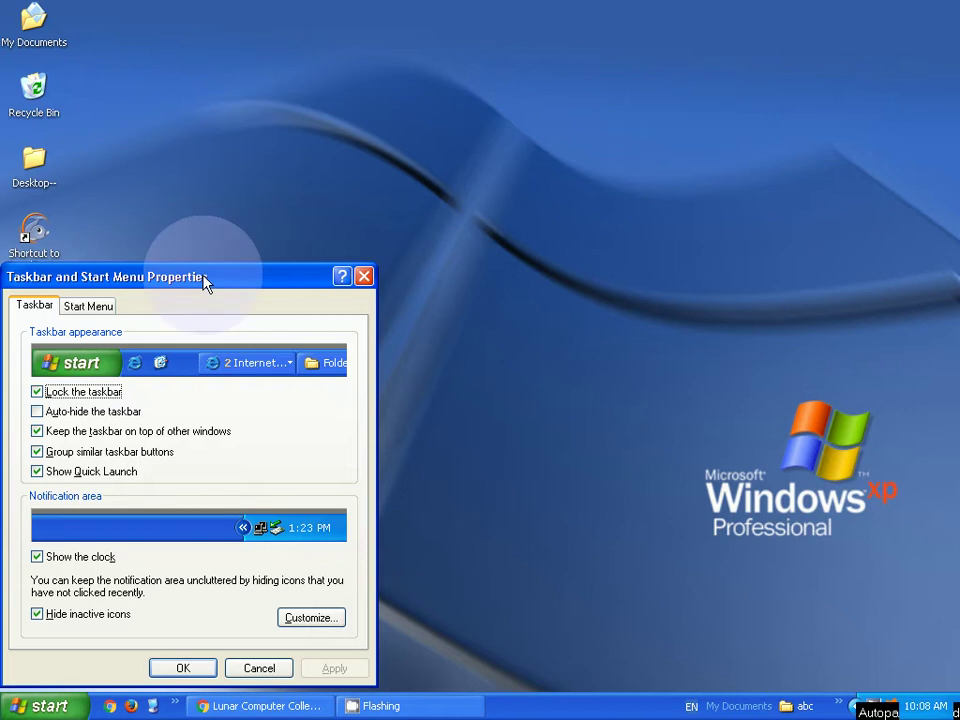
pyautogui.moveTo(204, 283); pyautogui.dragTo(406, 219)
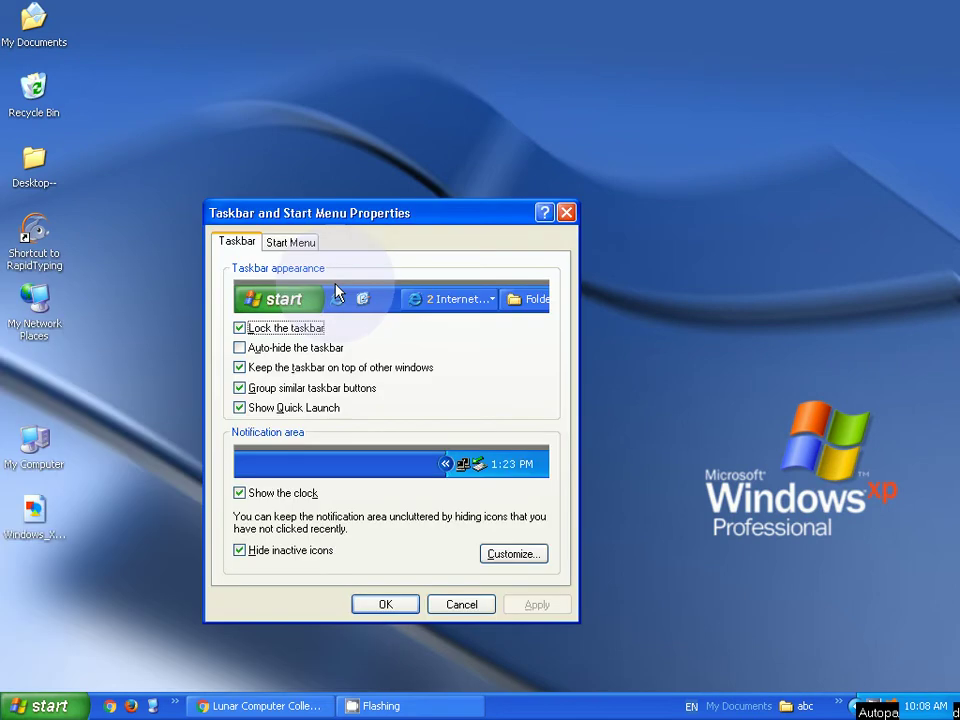
pyautogui.click(285, 246)
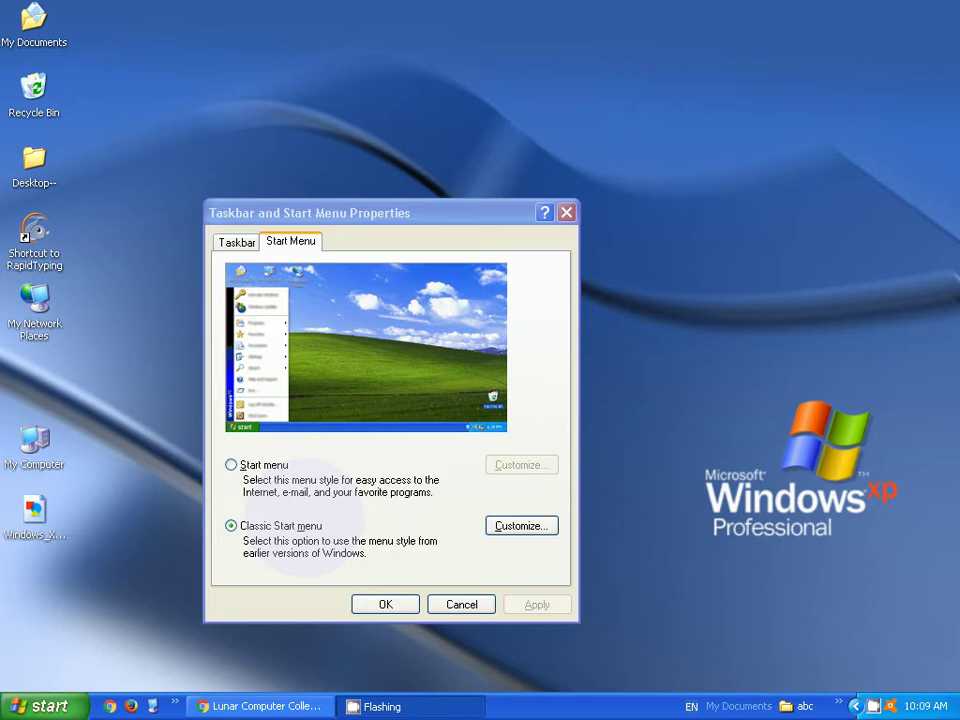
# - Apply the standard Start menu style and view the Start menu before and after the change
pyautogui.click(24, 705)
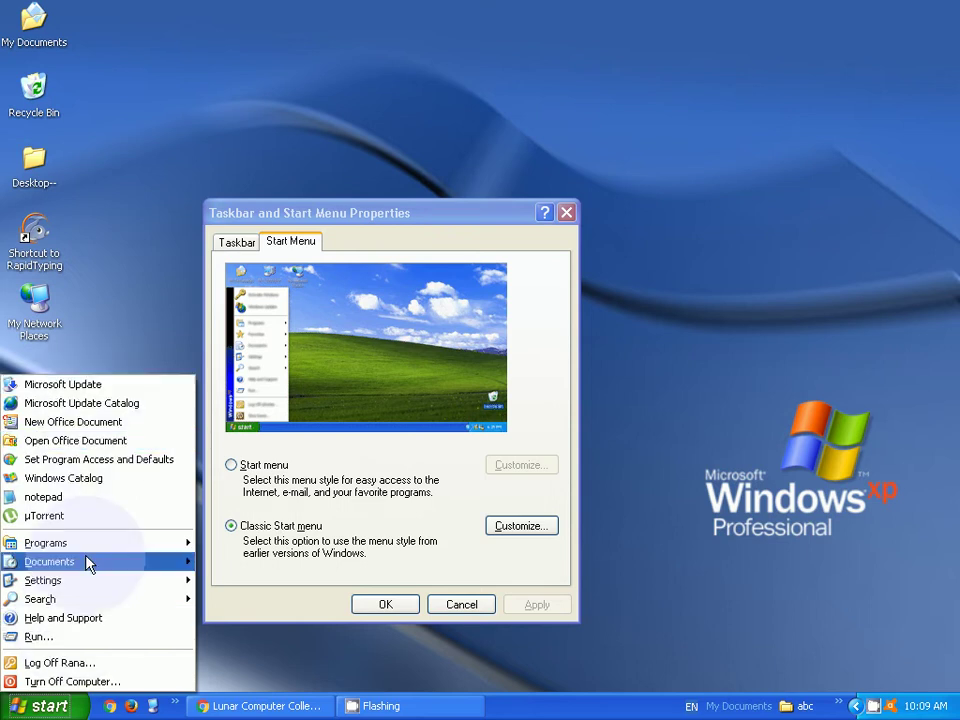
pyautogui.click(273, 428)
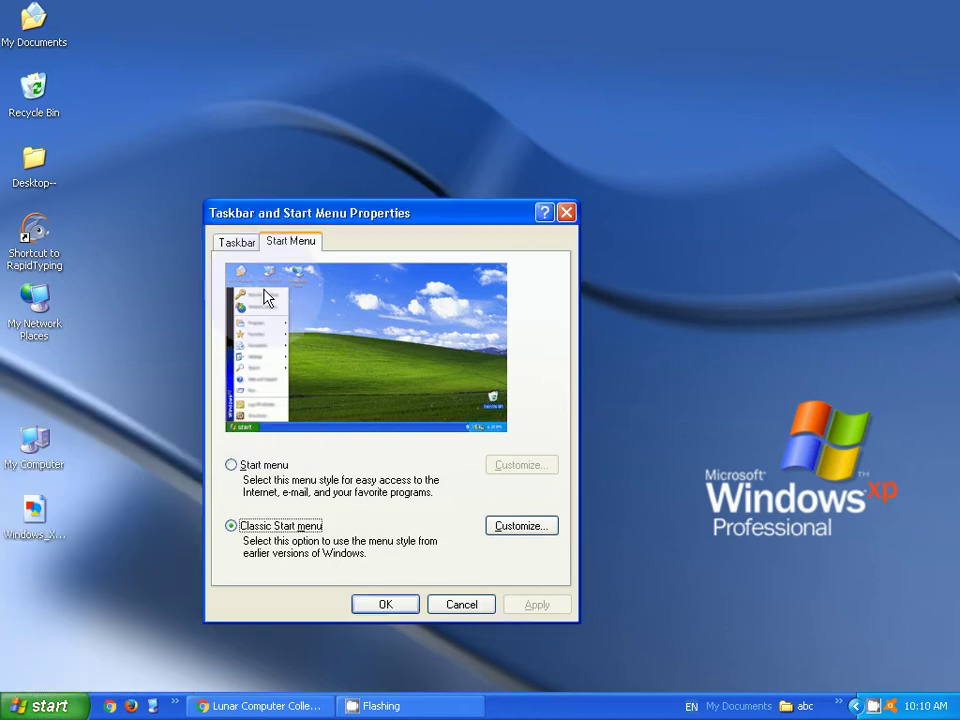
pyautogui.click(233, 466)
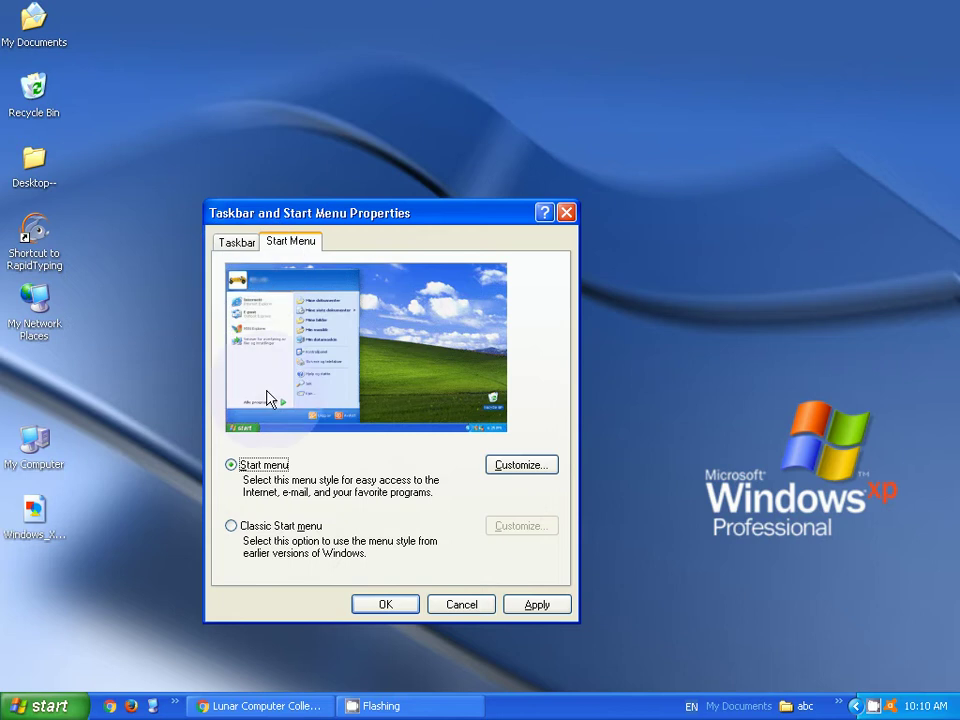
pyautogui.click(538, 605)
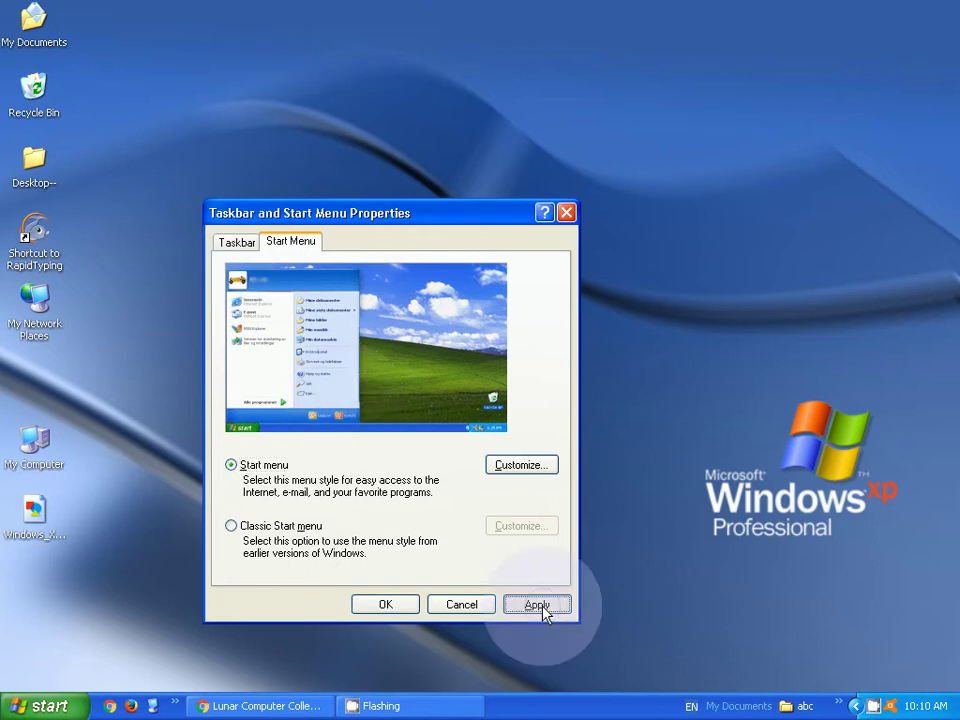
pyautogui.click(388, 606)
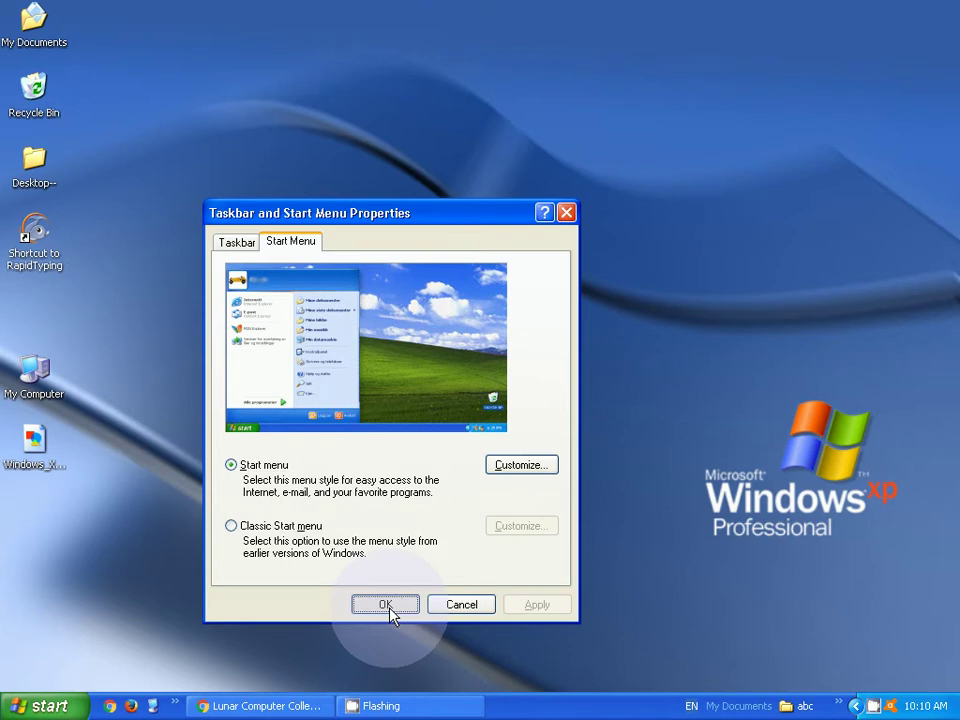
pyautogui.click(386, 605)
pyautogui.click(45, 707)
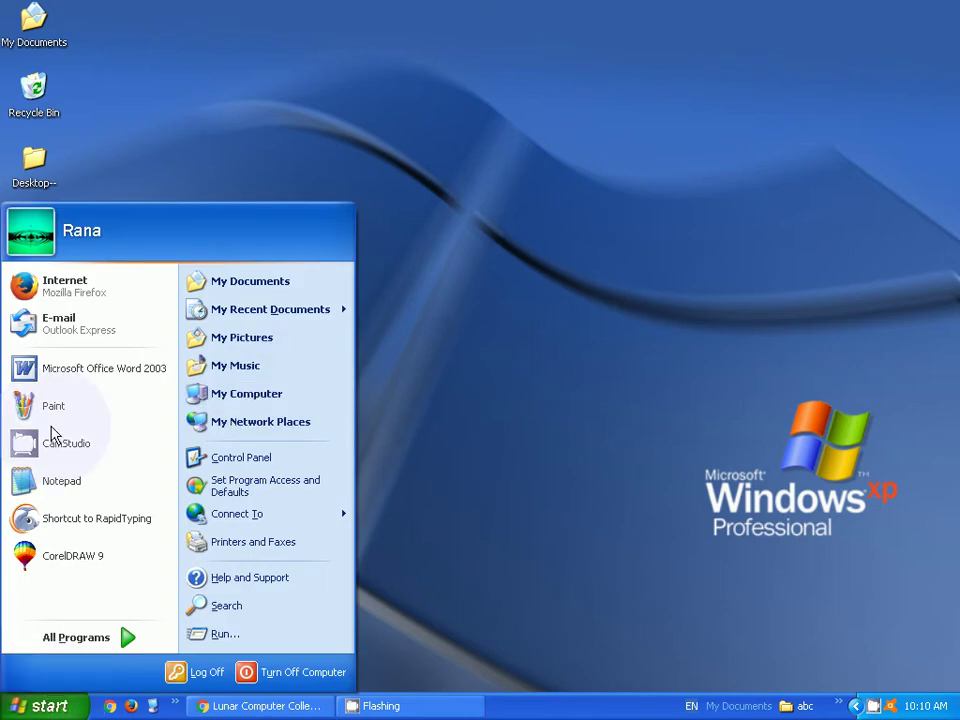
# - Reopen the Start menu settings and switch to the Classic Start menu style
pyautogui.click(535, 703)
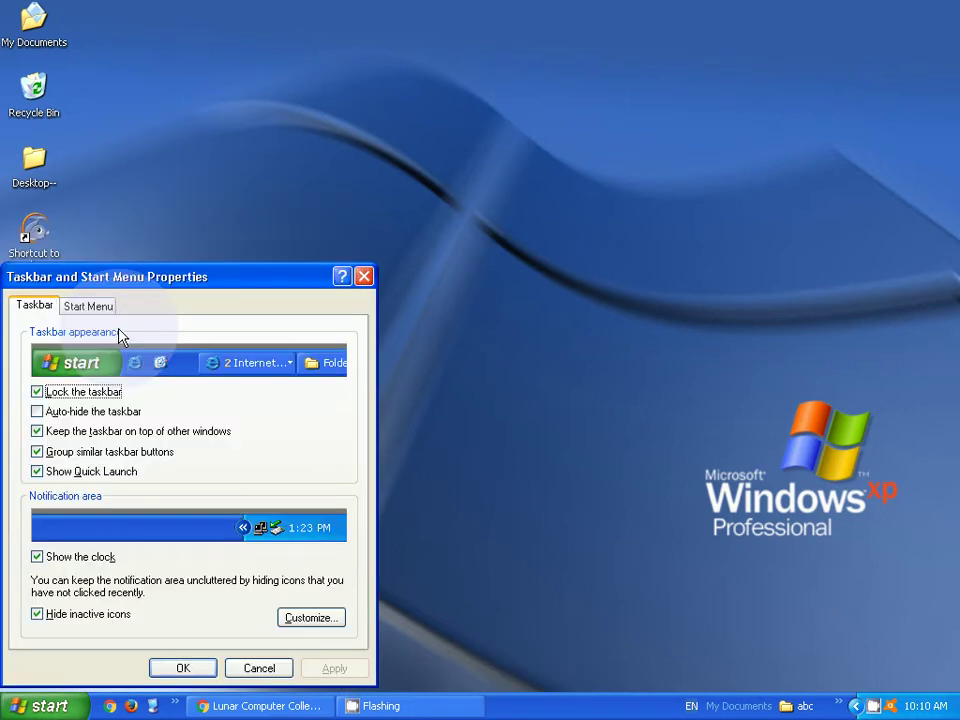
pyautogui.click(89, 306)
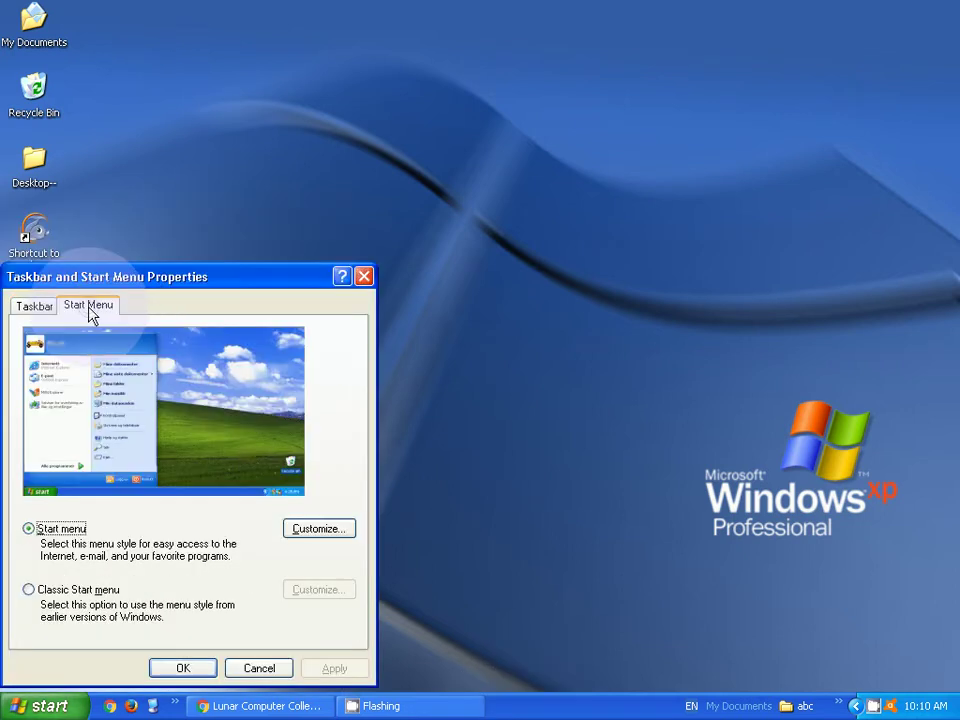
pyautogui.click(28, 592)
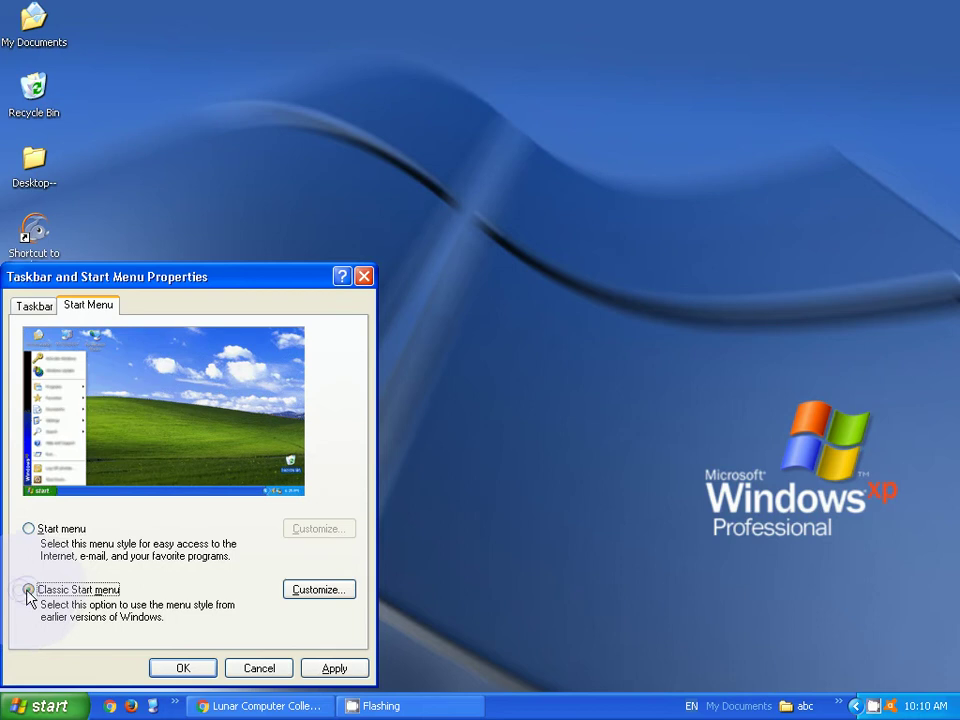
pyautogui.click(187, 668)
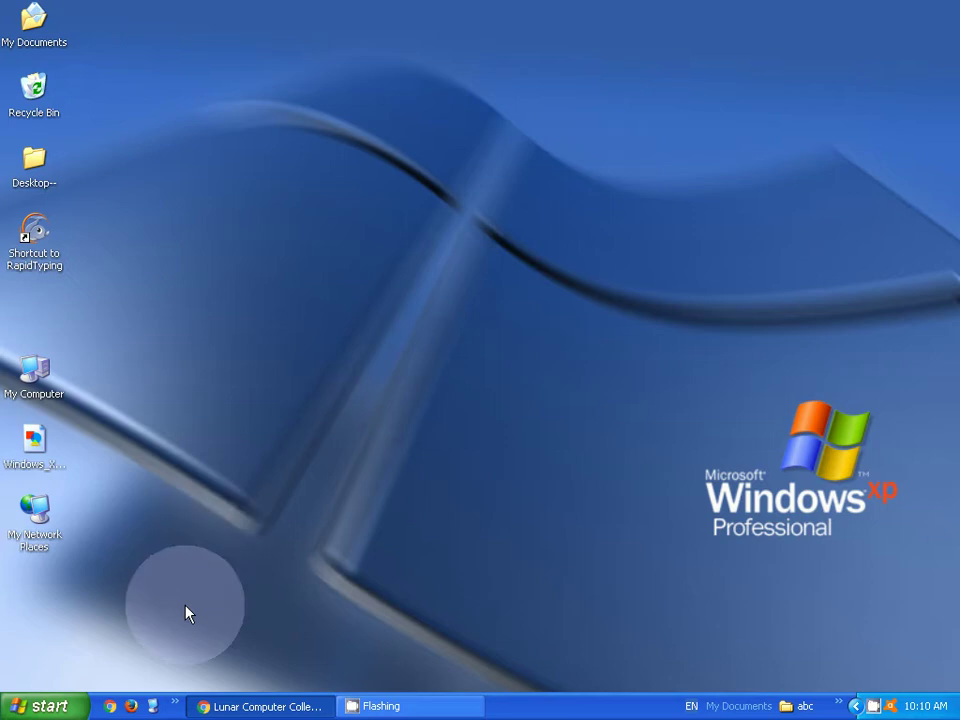
# - Select the standard Start menu style in the taskbar properties, open its customization options, and check the currently active Start menu
pyautogui.rightClick(529, 700)
pyautogui.click(568, 690)
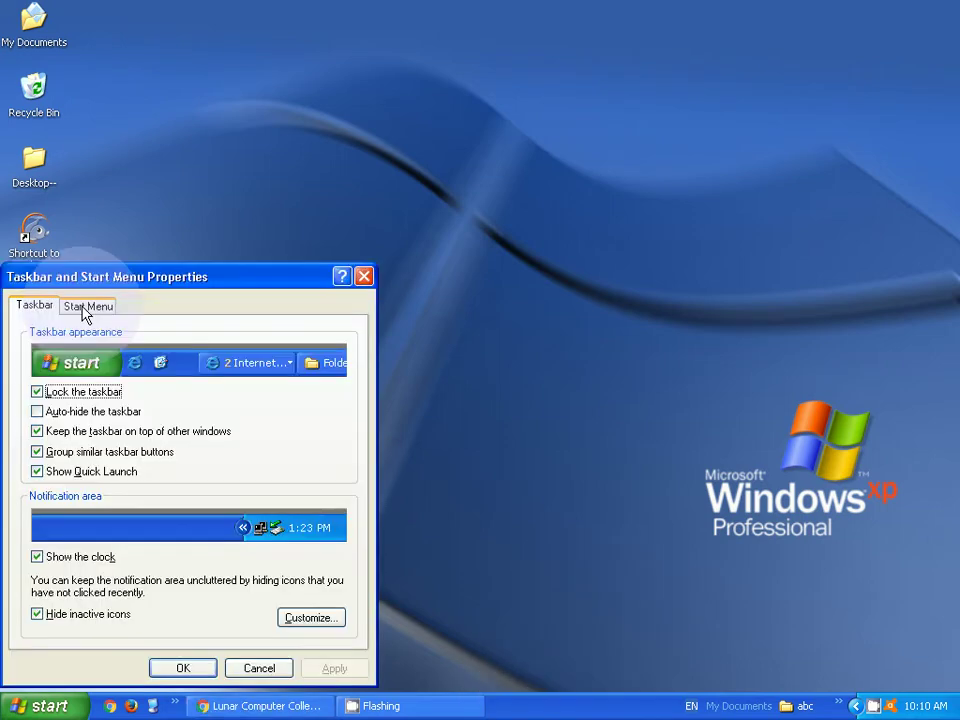
pyautogui.click(84, 308)
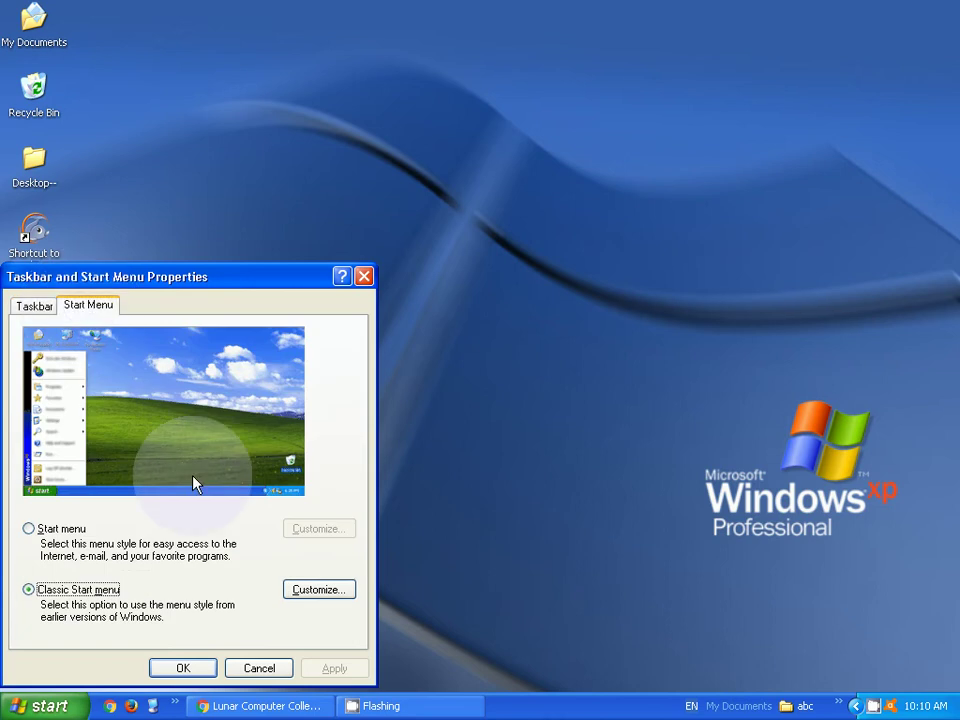
pyautogui.click(30, 529)
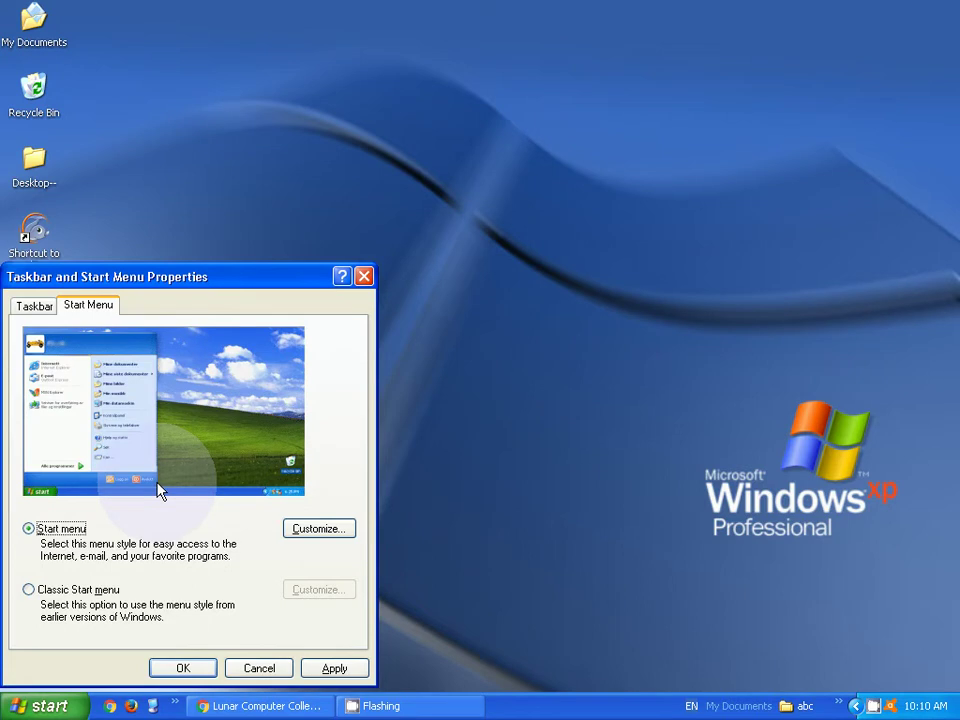
pyautogui.click(318, 532)
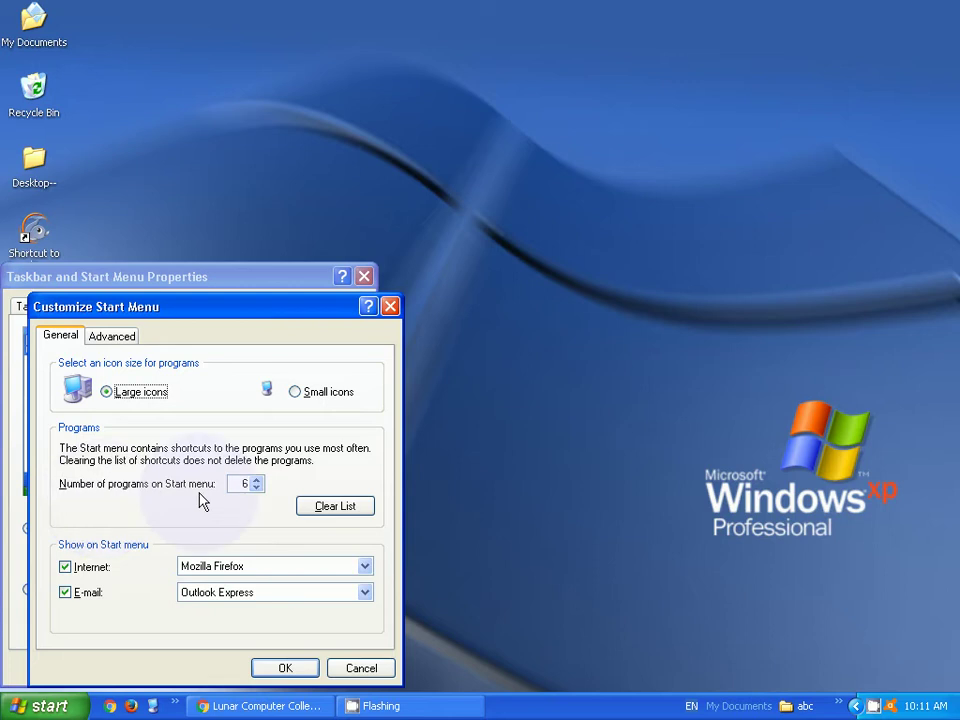
pyautogui.press('super')
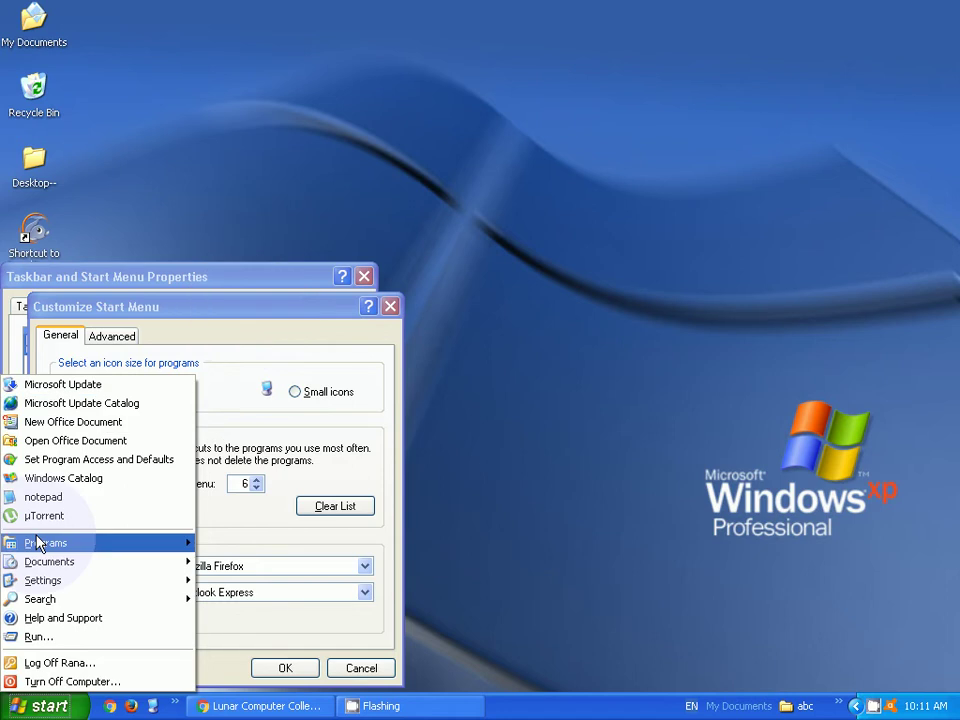
pyautogui.click(278, 350)
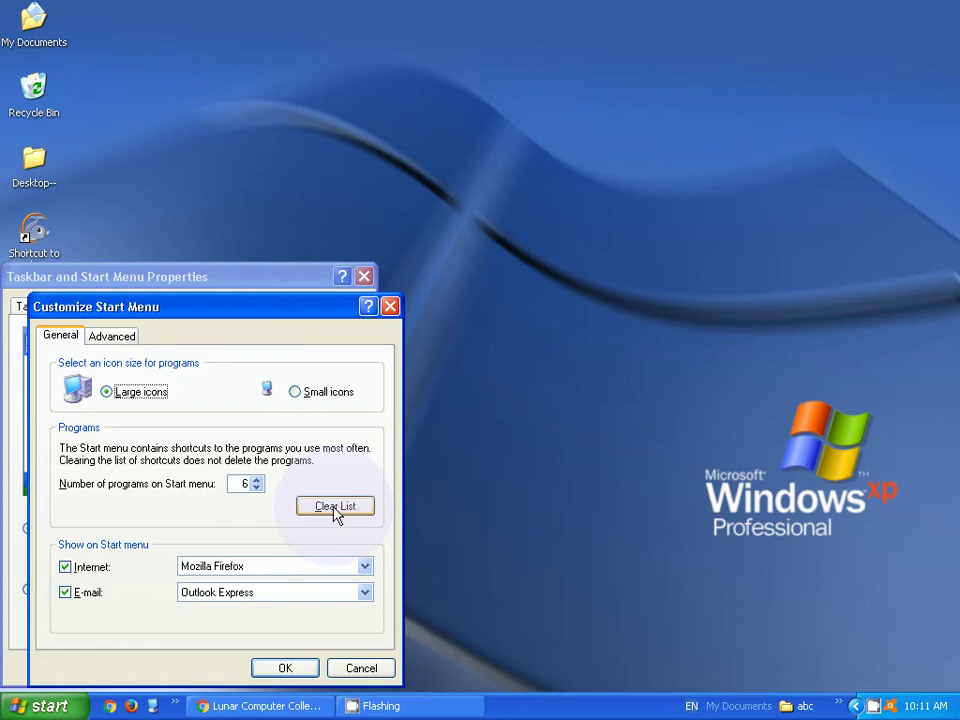
# - Clear the Start menu's list of frequently used programs, view the advanced options, and accept the customization
pyautogui.click(336, 512)
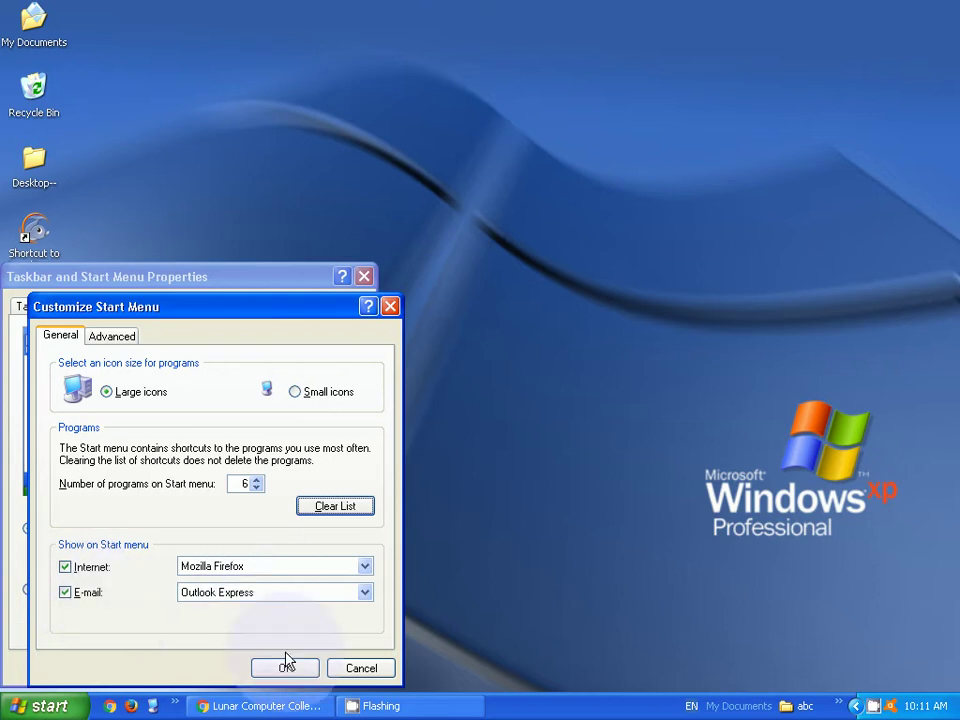
pyautogui.click(114, 340)
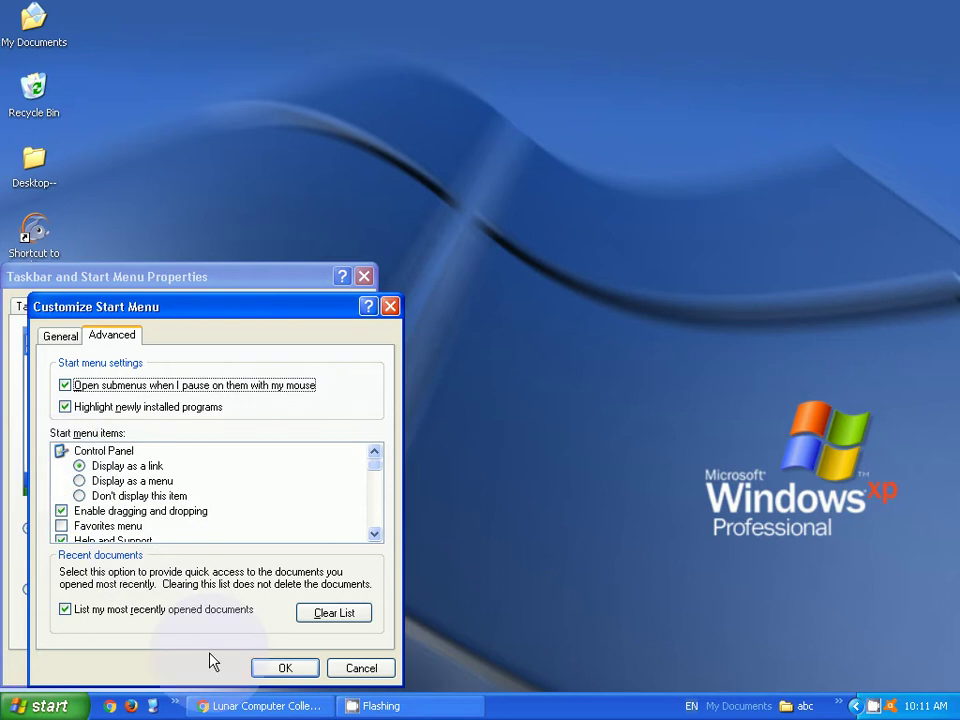
pyautogui.click(274, 670)
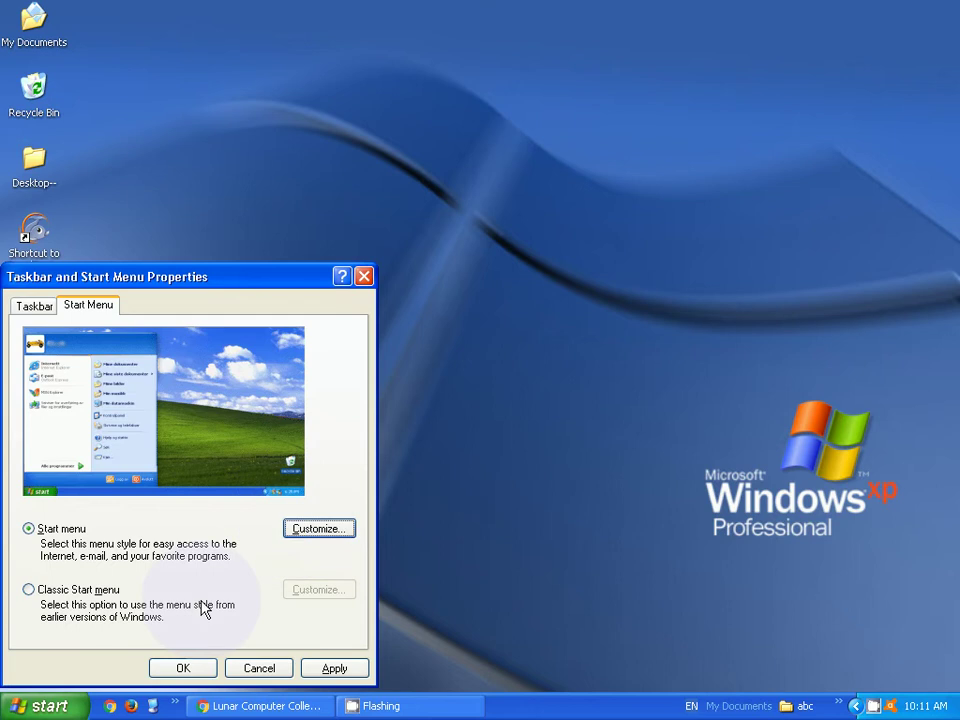
# - Select the Classic Start menu style, restore the browser window, and bring the taskbar properties in front of it
pyautogui.click(29, 590)
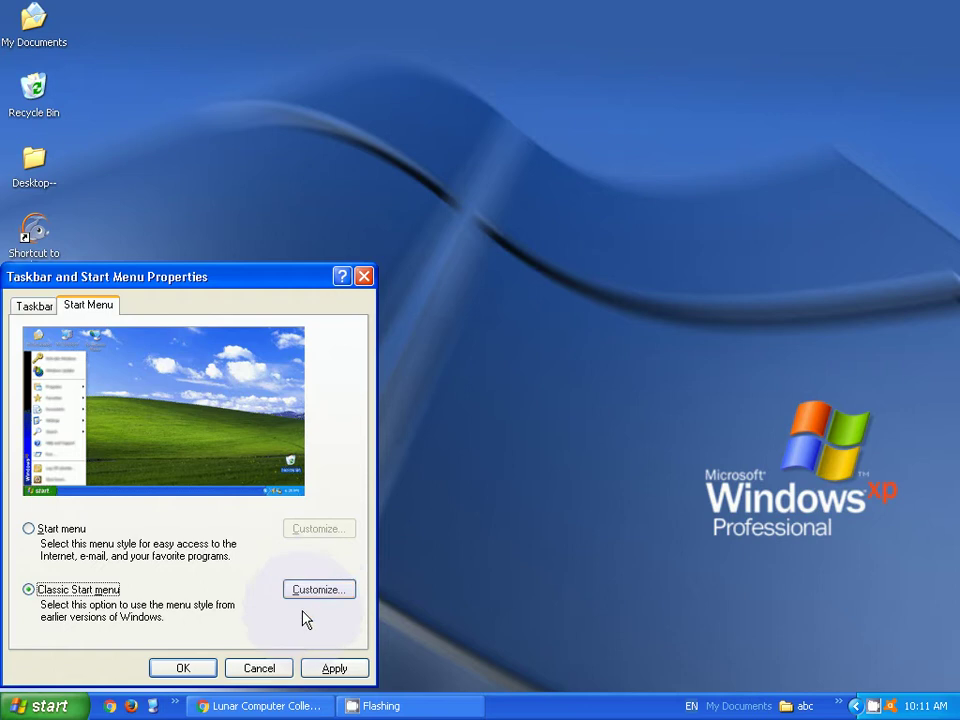
pyautogui.click(259, 707)
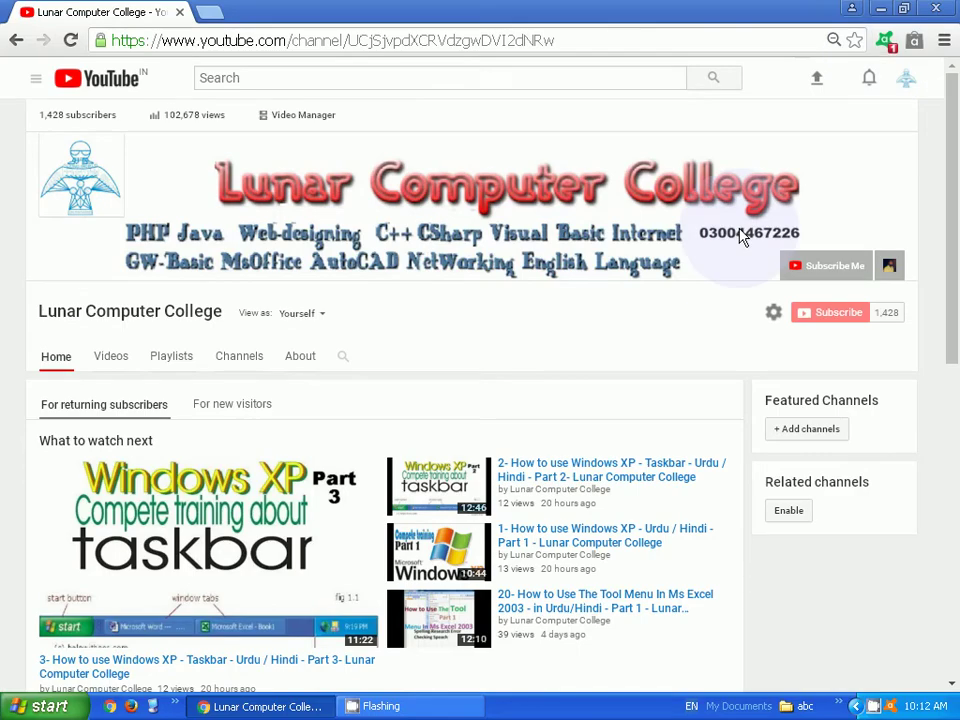
pyautogui.rightClick(531, 709)
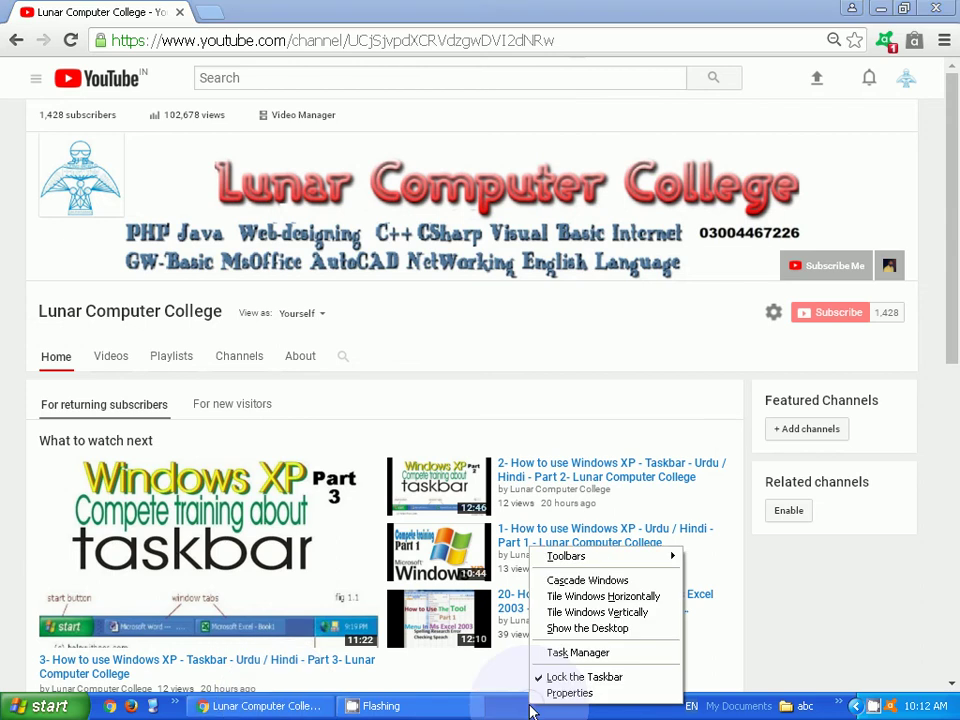
pyautogui.click(570, 692)
pyautogui.moveTo(100, 276); pyautogui.dragTo(220, 244)
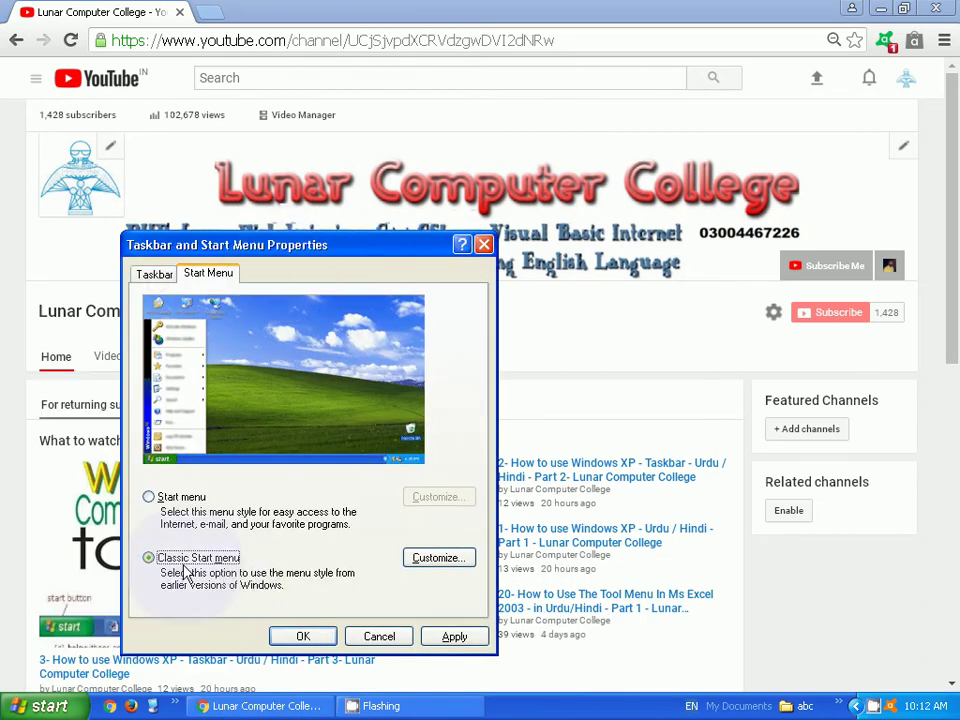
# - Open the Classic Start menu customization, move its dialog clear of the properties dialog, and view the current Start menu items
pyautogui.click(432, 560)
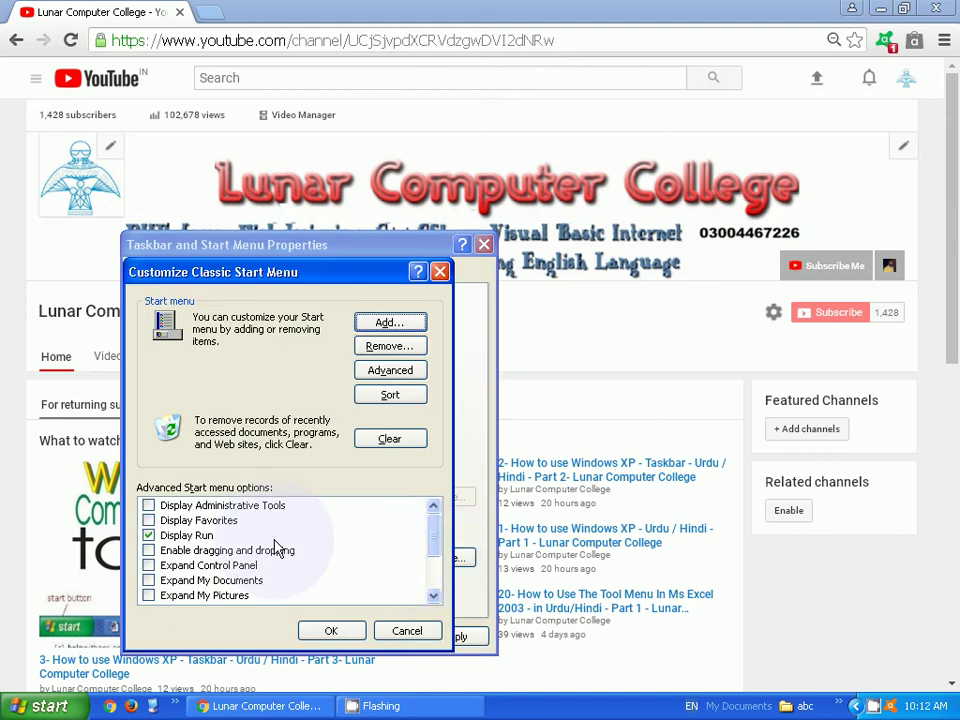
pyautogui.click(438, 278)
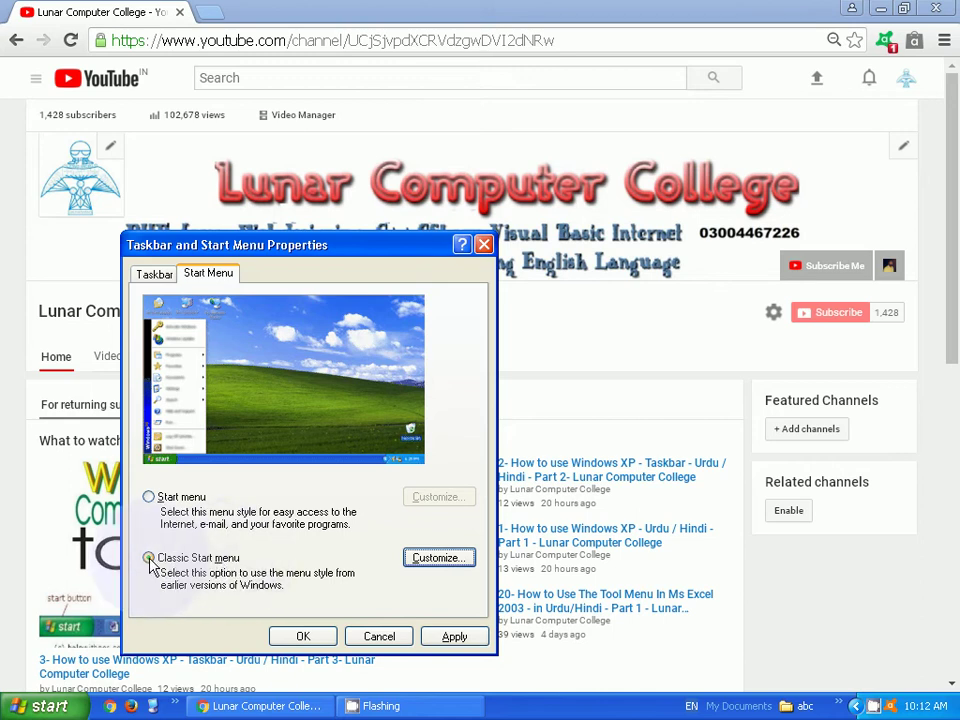
pyautogui.click(426, 566)
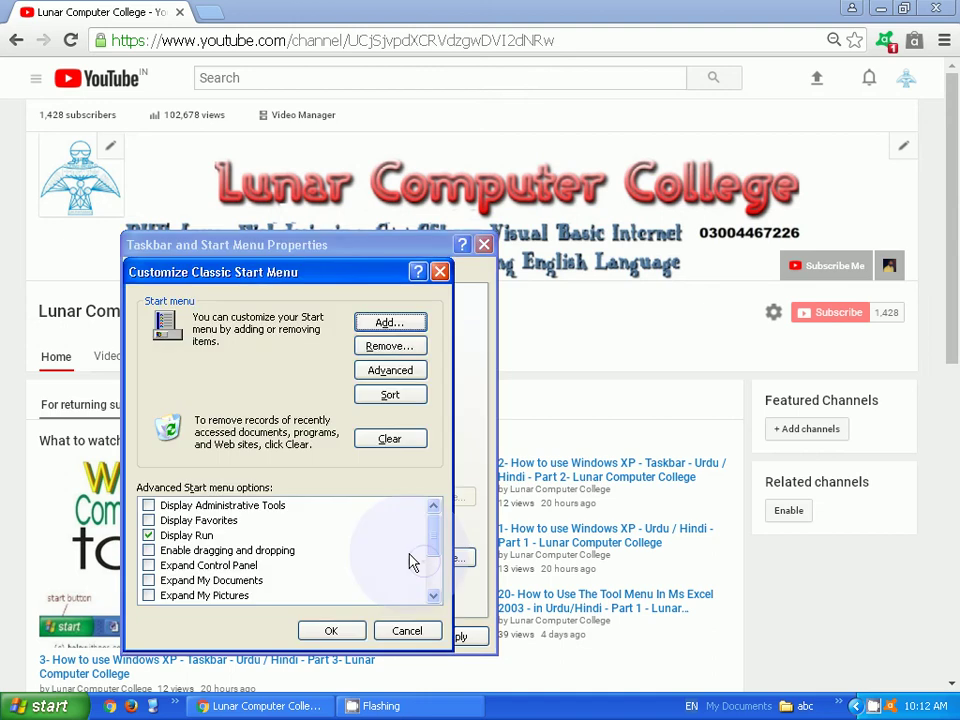
pyautogui.moveTo(253, 280); pyautogui.dragTo(371, 245)
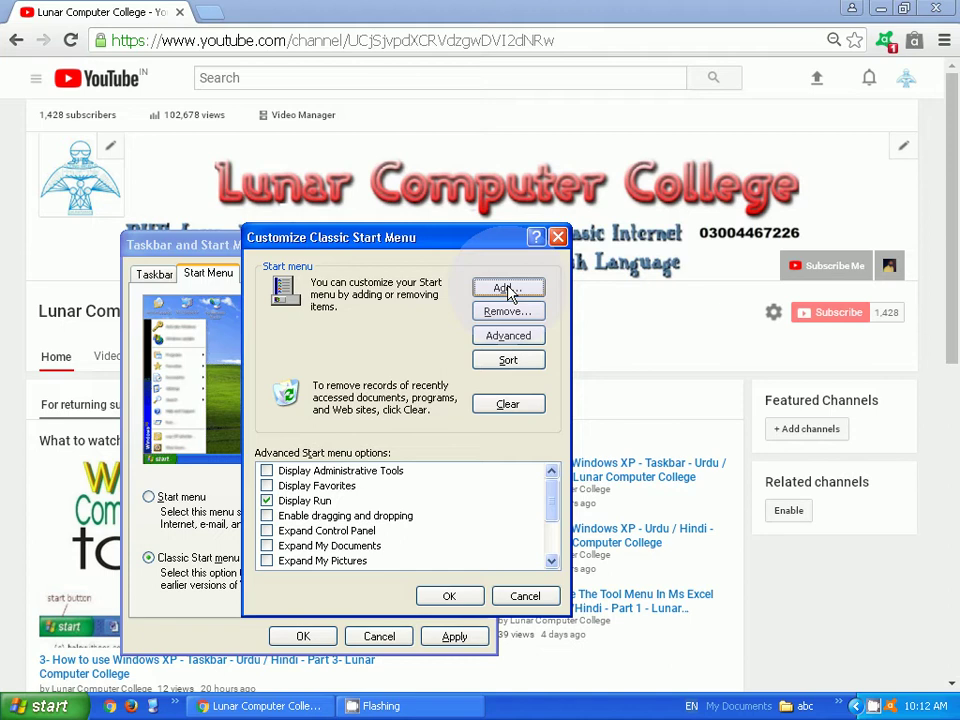
pyautogui.press('super')
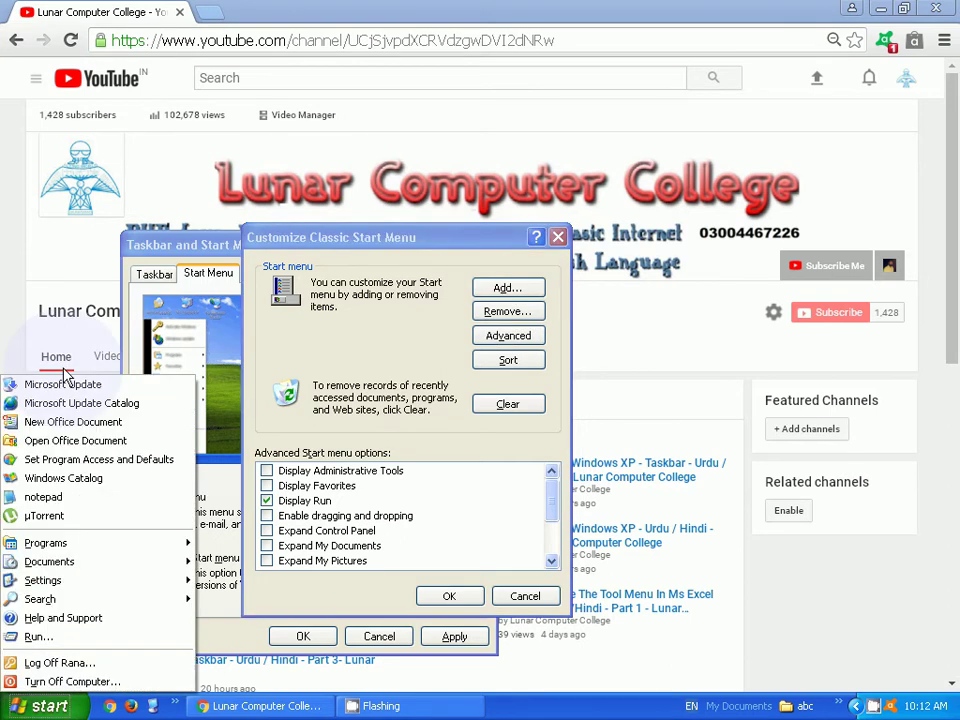
# - Begin adding a shortcut to the Classic Start menu and choose the Data (E:) drive as its target
pyautogui.click(506, 289)
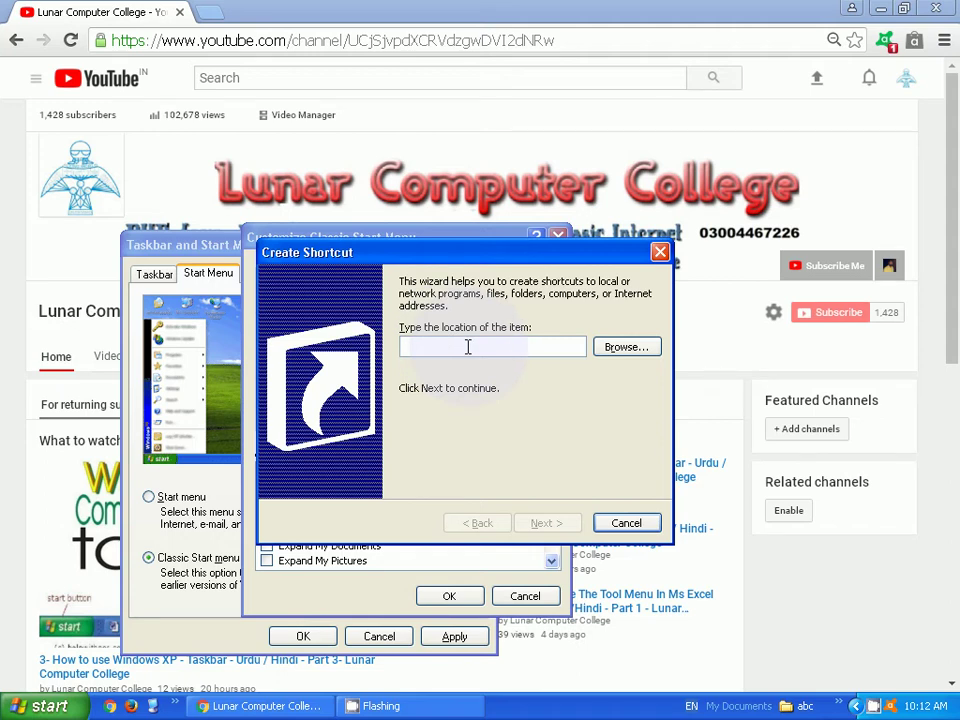
pyautogui.click(421, 347)
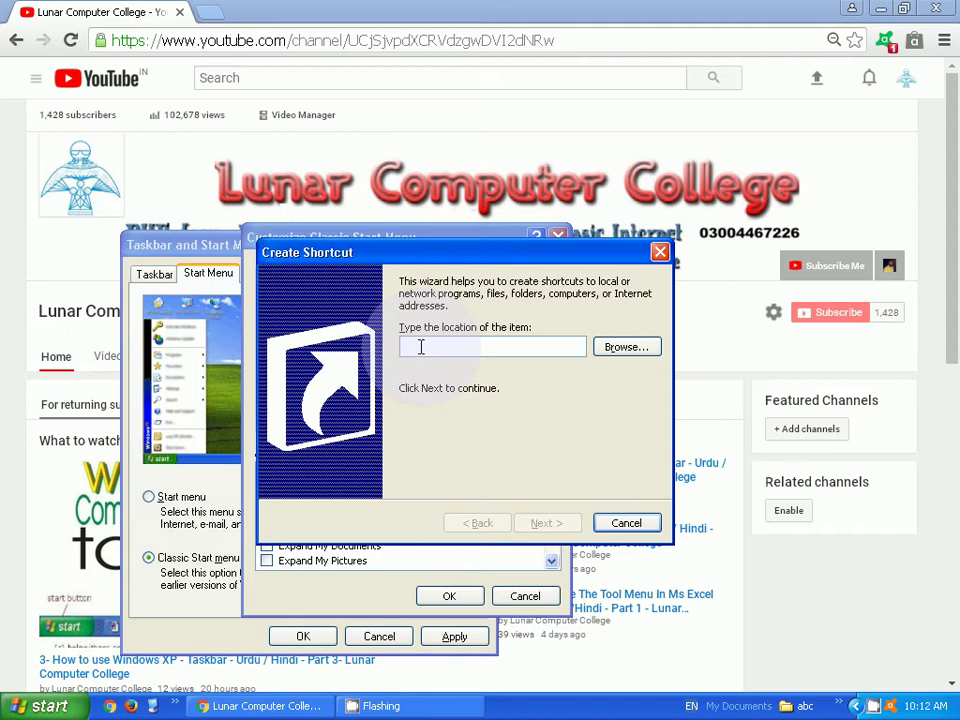
pyautogui.click(627, 348)
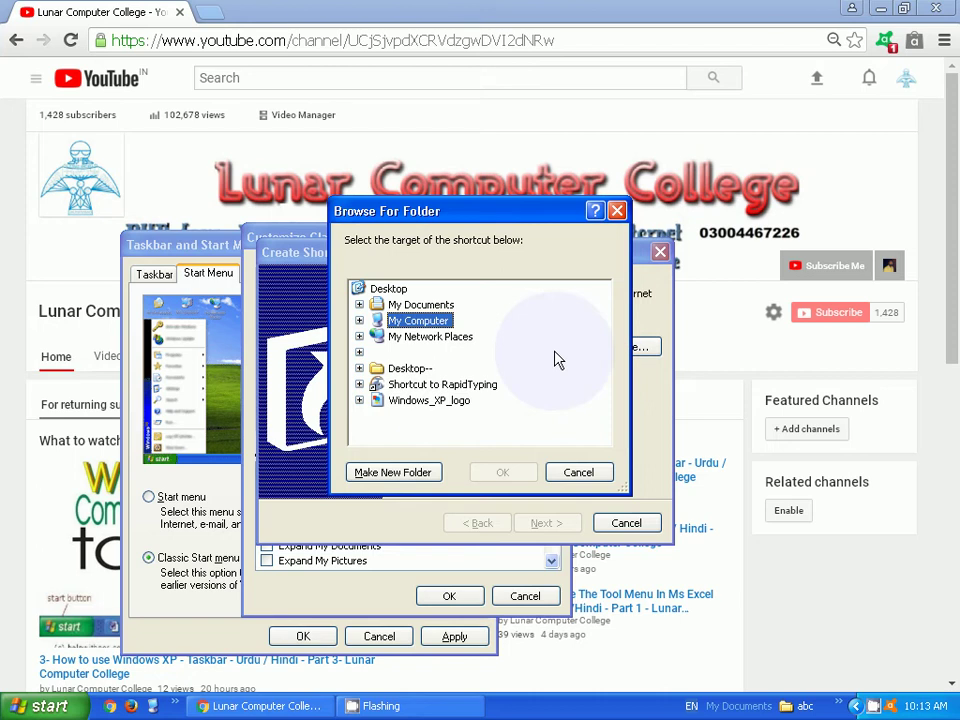
pyautogui.doubleClick(376, 322)
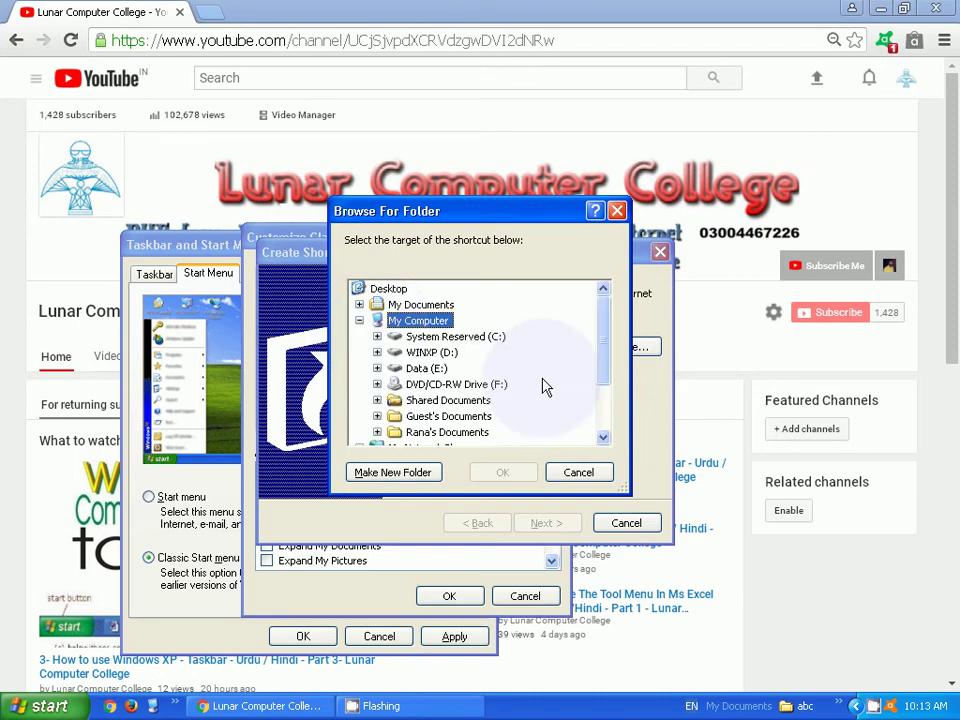
pyautogui.click(428, 370)
pyautogui.click(512, 476)
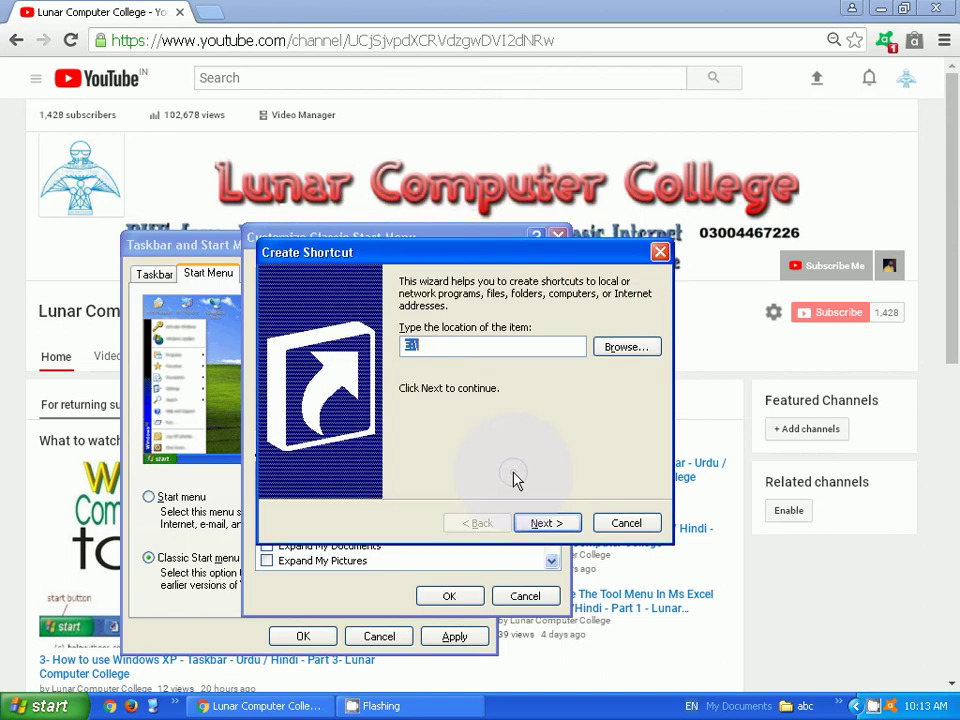
pyautogui.click(546, 523)
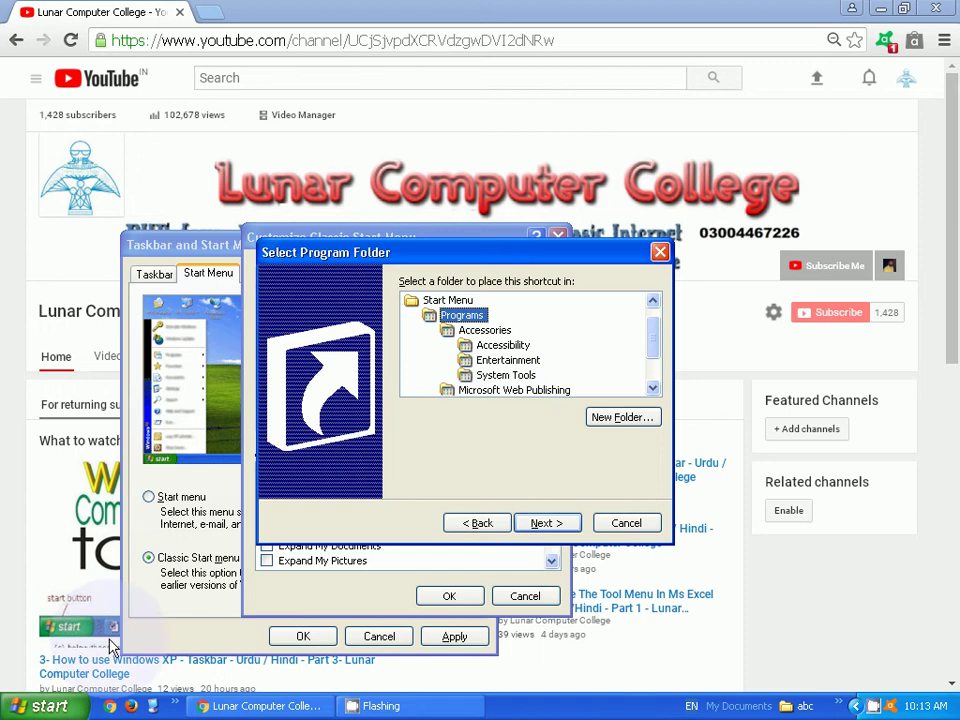
# - Place the new shortcut directly in the Start Menu folder, keep the name Data (E), and finish creating it
pyautogui.press('super')
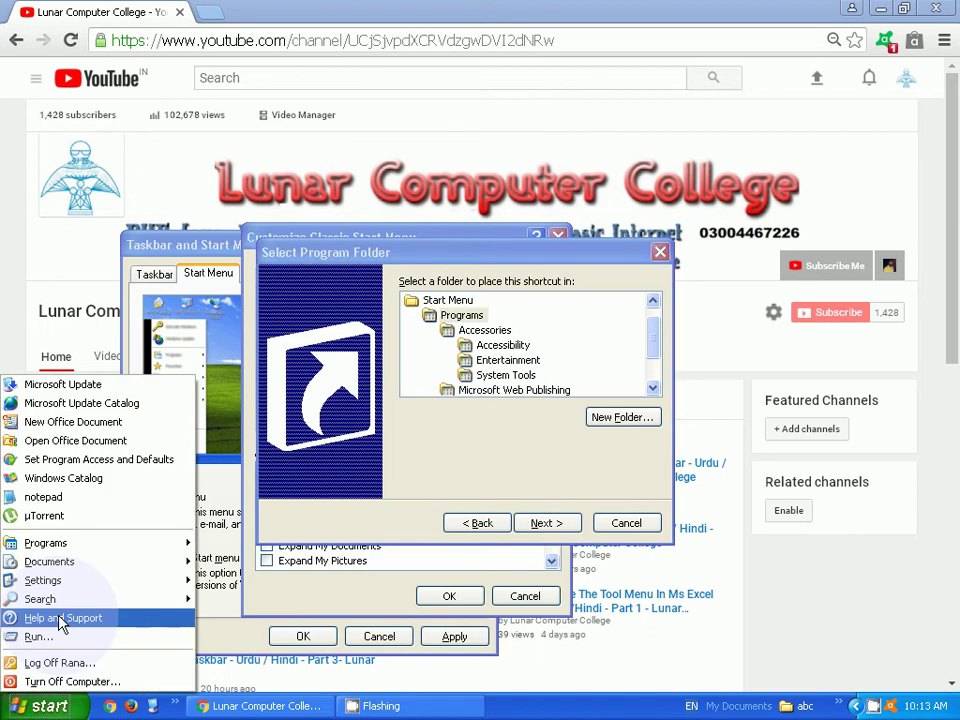
pyautogui.click(438, 302)
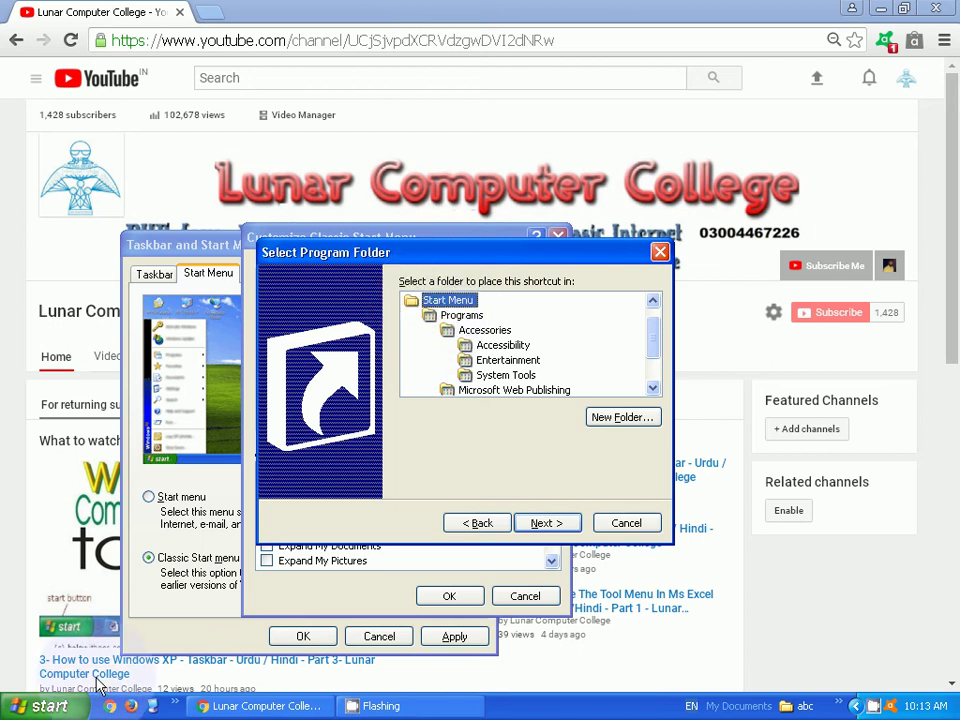
pyautogui.press('super')
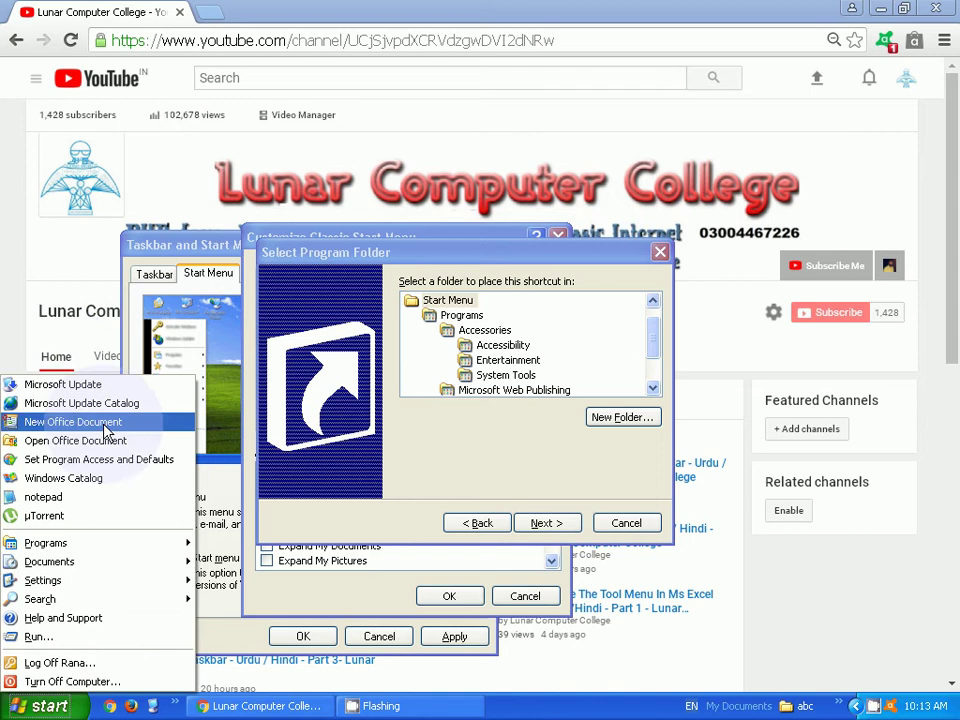
pyautogui.click(541, 524)
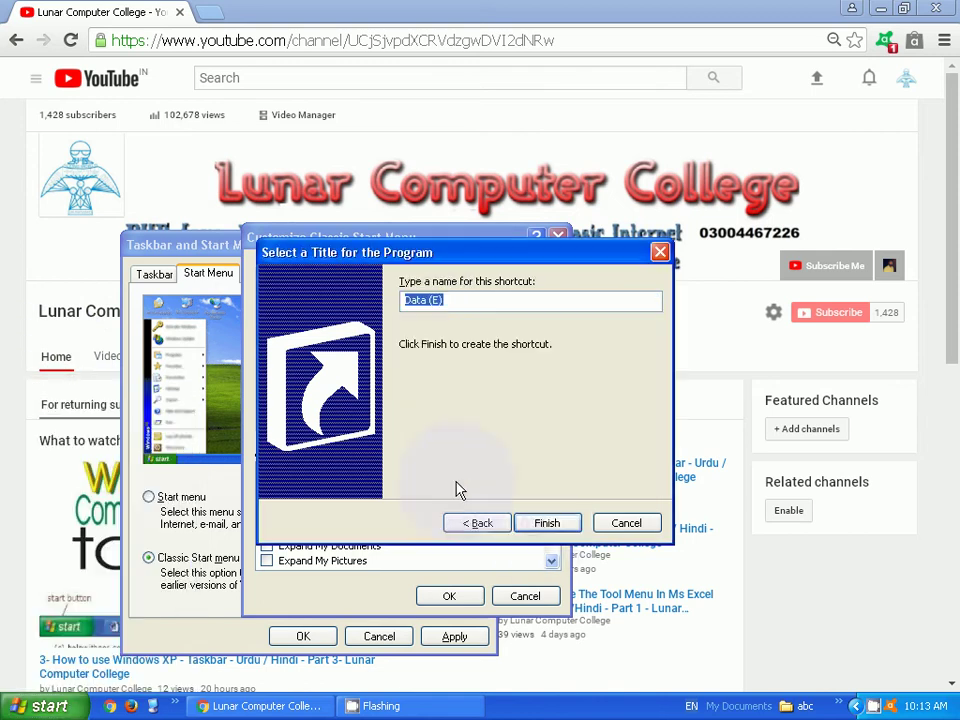
pyautogui.click(468, 302)
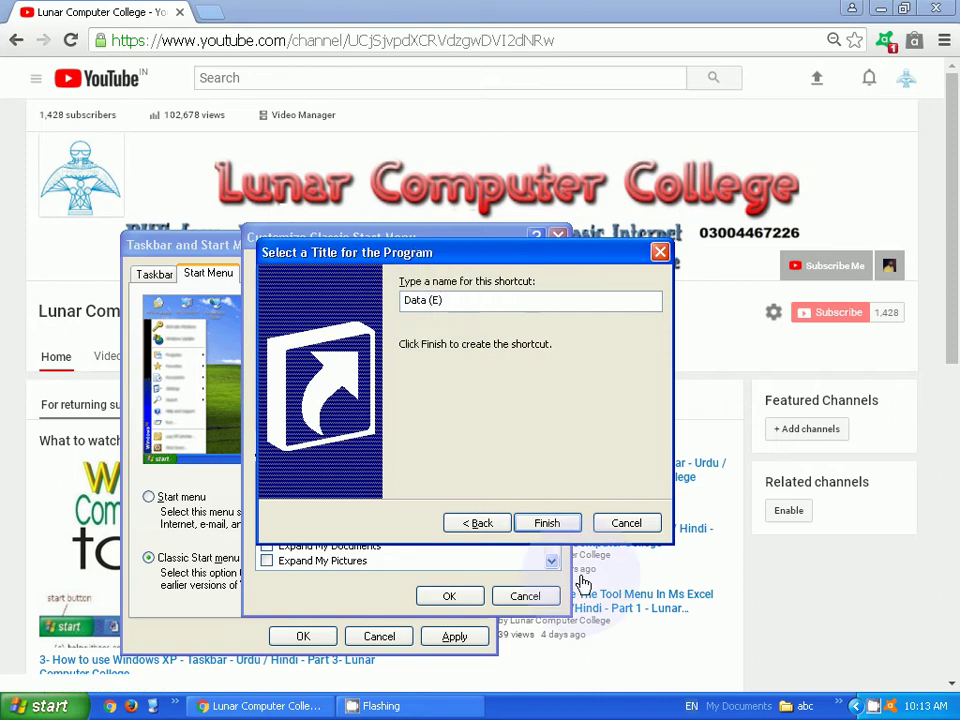
pyautogui.click(547, 524)
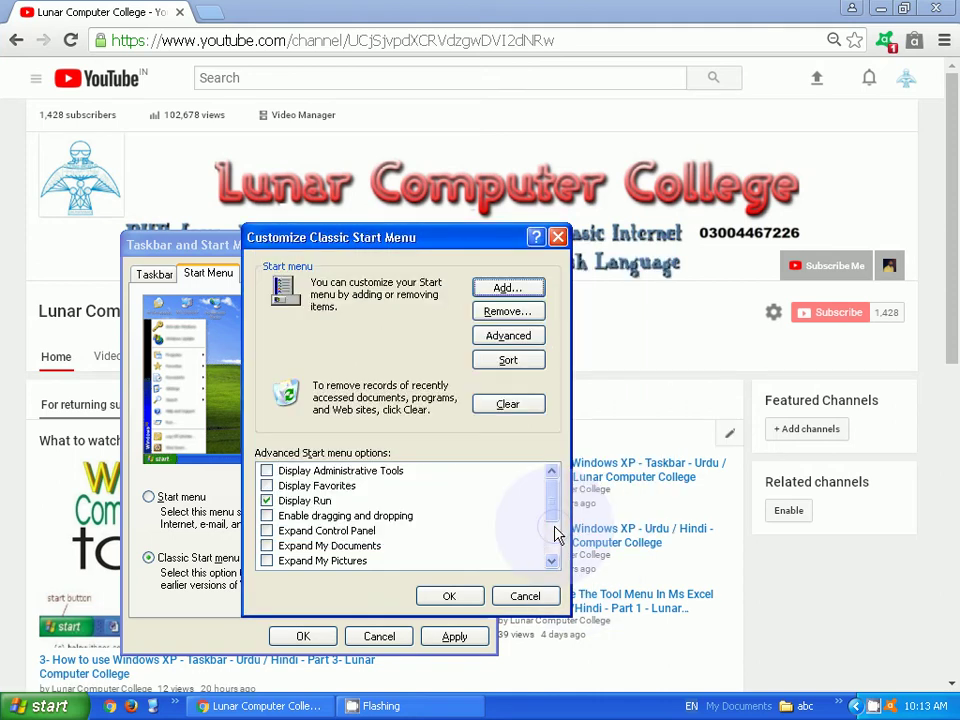
# - Accept the Start menu customization, test the Data (E) shortcut from the Start menu, and close the drive window
pyautogui.click(449, 596)
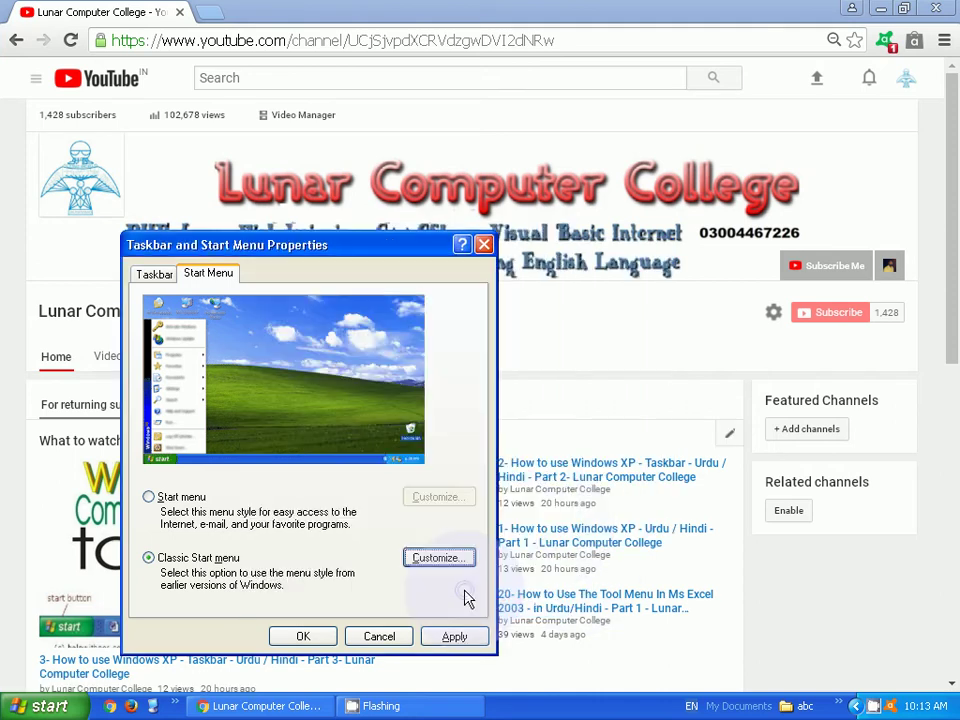
pyautogui.click(303, 637)
pyautogui.click(44, 708)
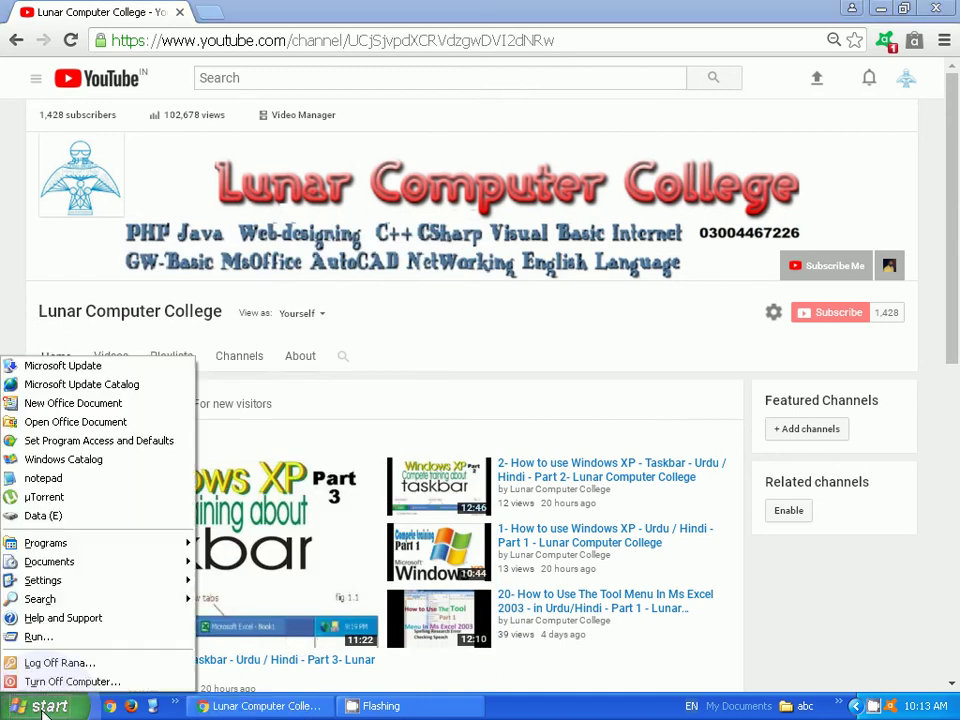
pyautogui.click(38, 516)
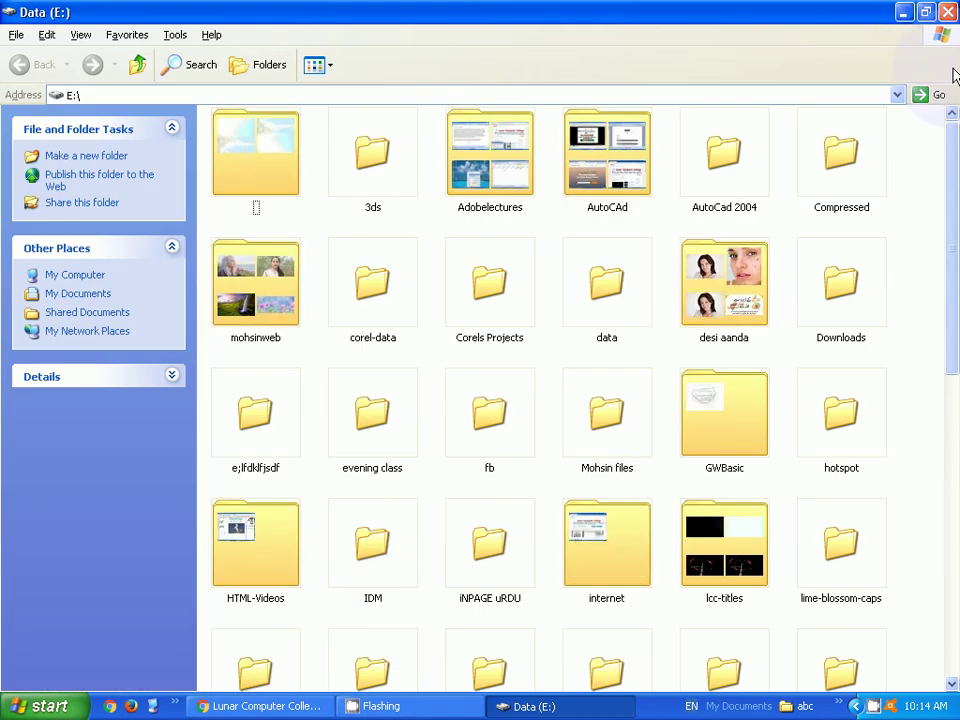
pyautogui.click(948, 12)
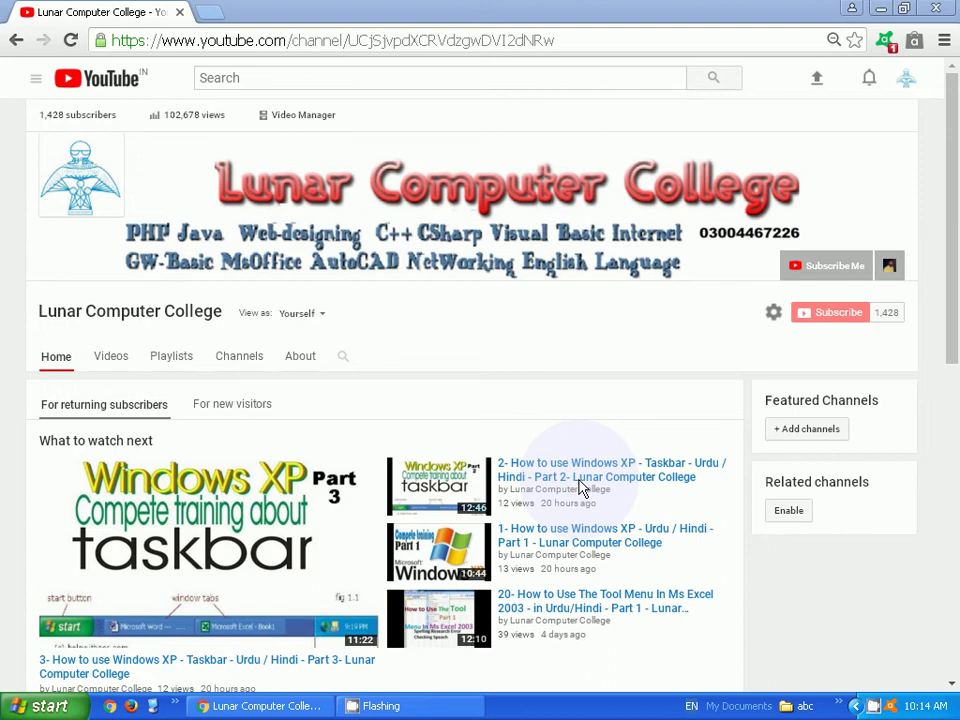
# - Reopen the taskbar properties, minimize the browser to clear the desktop, and open the Classic Start menu customization
pyautogui.rightClick(563, 712)
pyautogui.click(601, 698)
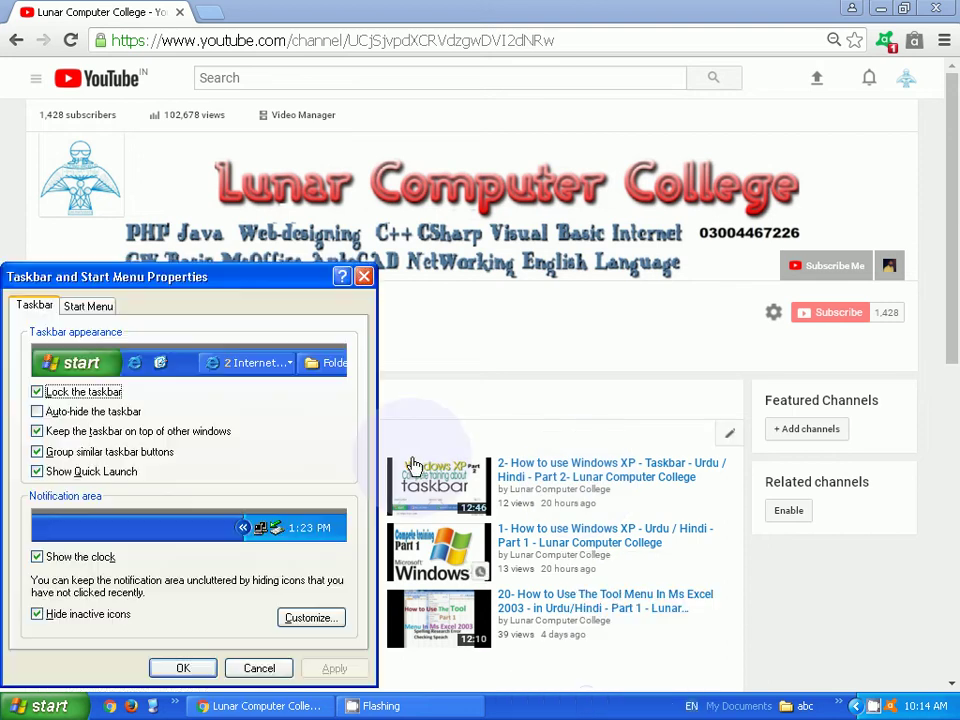
pyautogui.moveTo(199, 285); pyautogui.dragTo(345, 246)
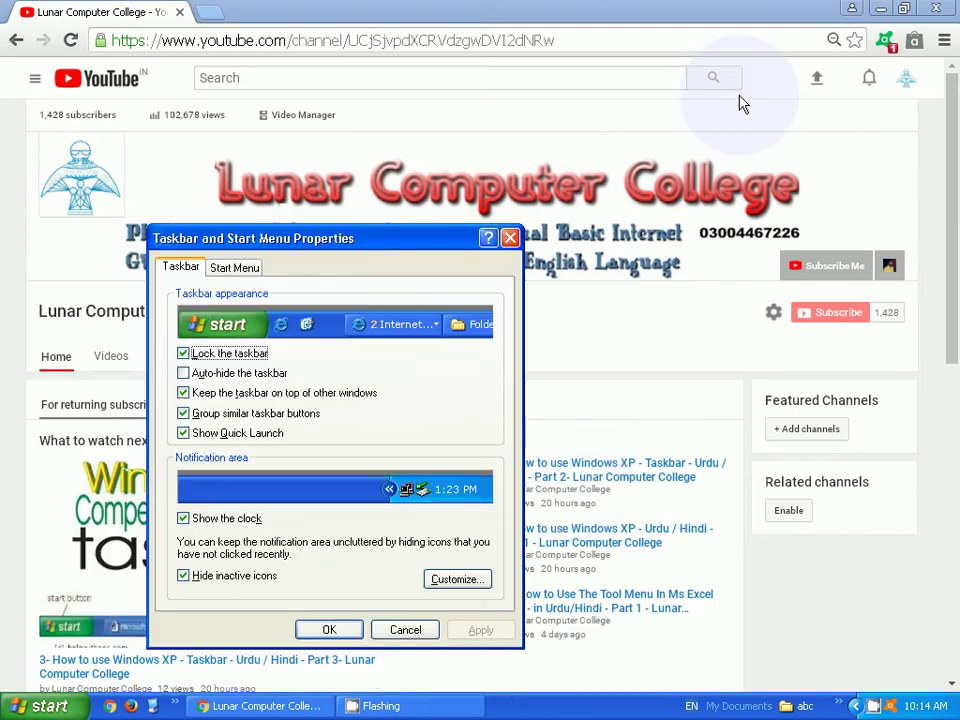
pyautogui.click(882, 10)
pyautogui.click(414, 244)
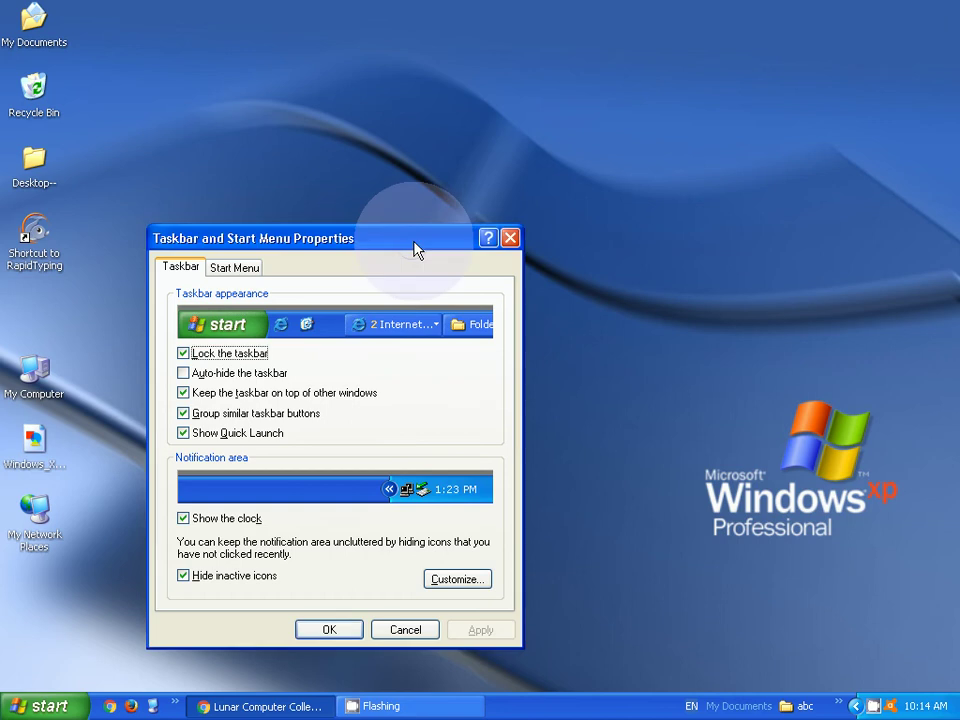
pyautogui.moveTo(414, 248); pyautogui.dragTo(444, 226)
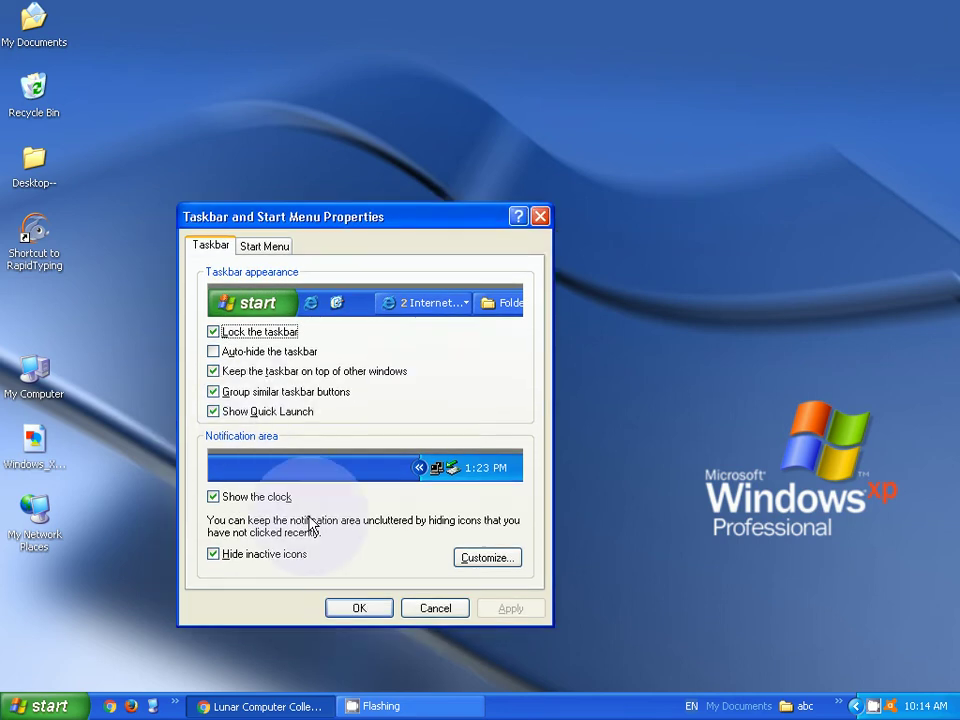
pyautogui.click(266, 246)
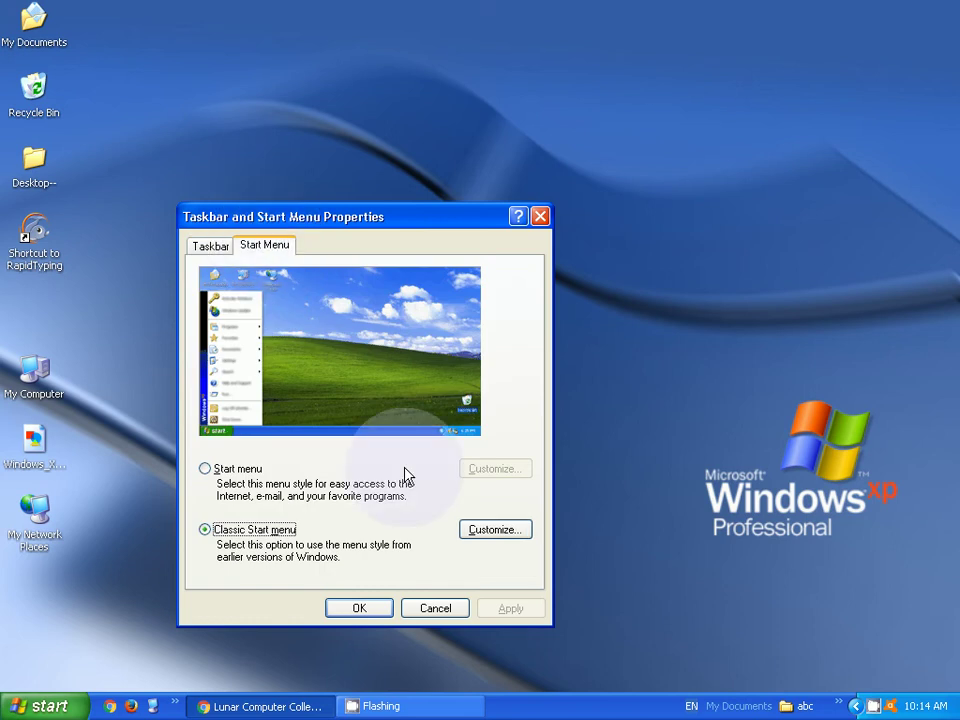
pyautogui.click(487, 532)
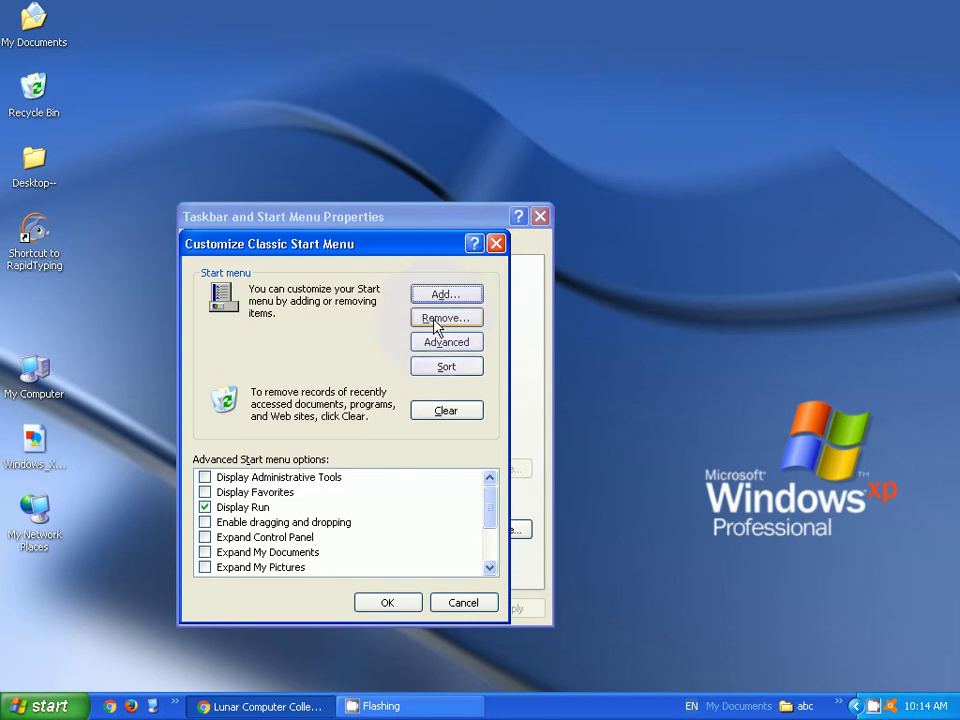
# - Remove the Data (E) shortcut from the Start menu, sending it to the Recycle Bin, and close the removal list
pyautogui.click(436, 320)
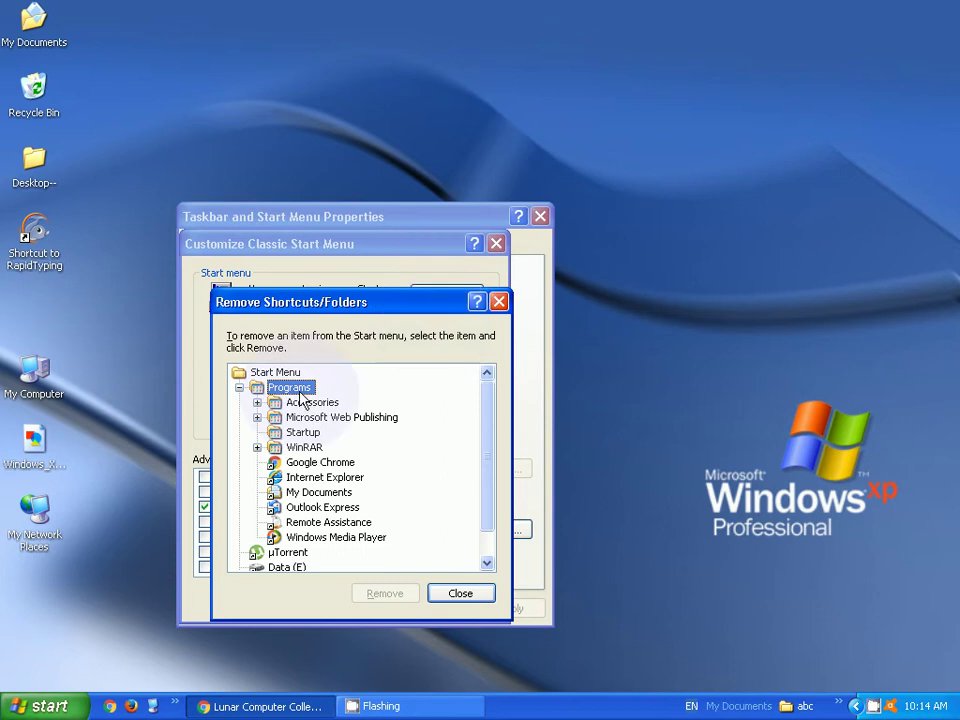
pyautogui.click(268, 373)
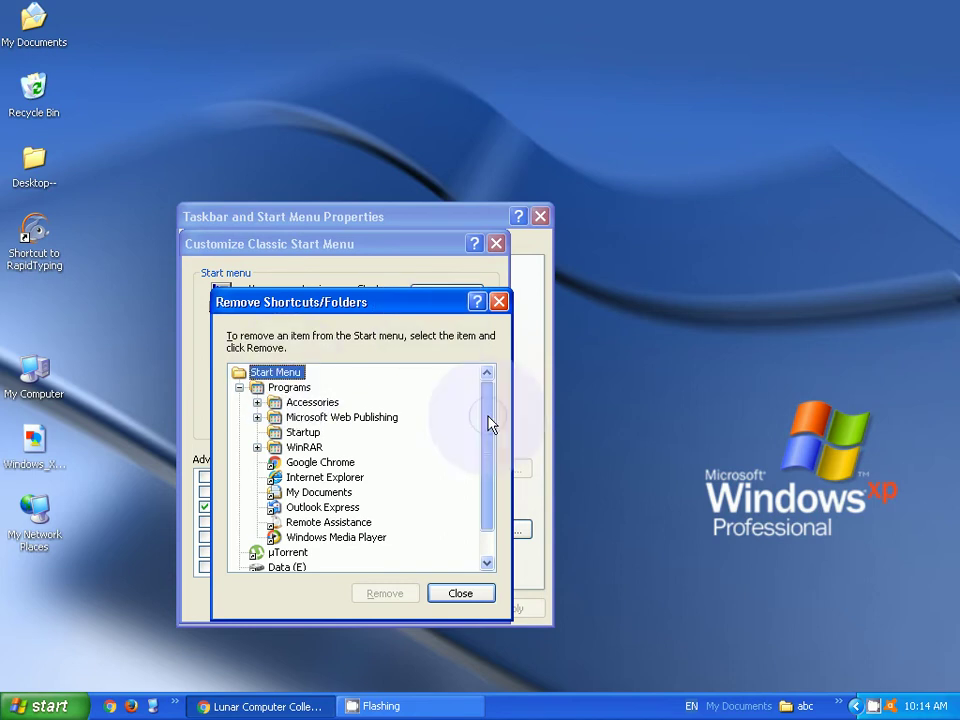
pyautogui.scroll(-1, 262, 558)
pyautogui.click(262, 538)
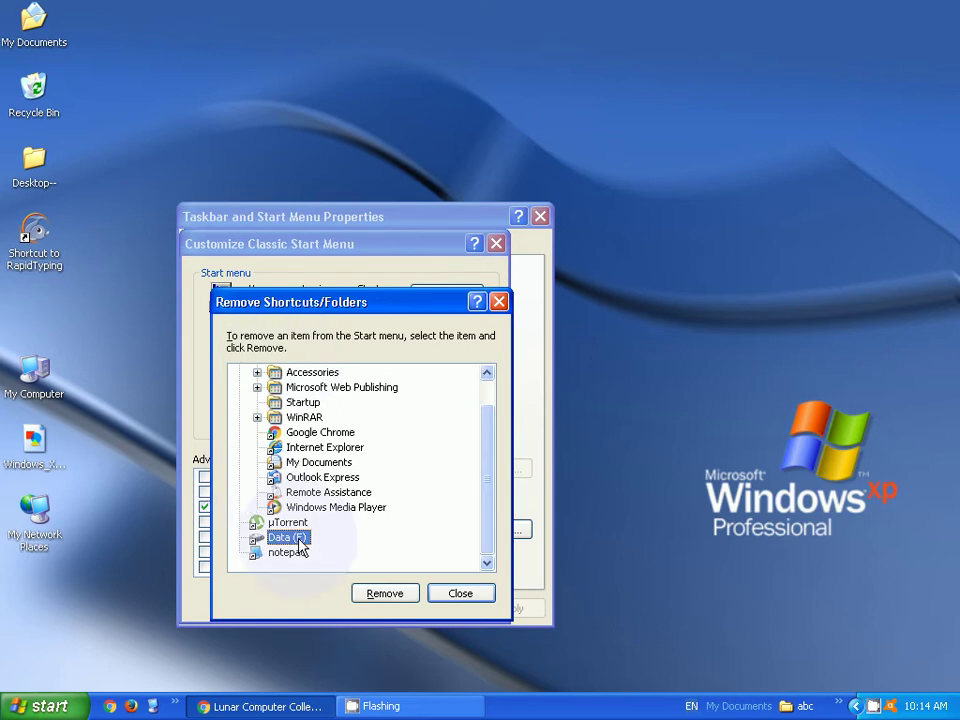
pyautogui.click(380, 593)
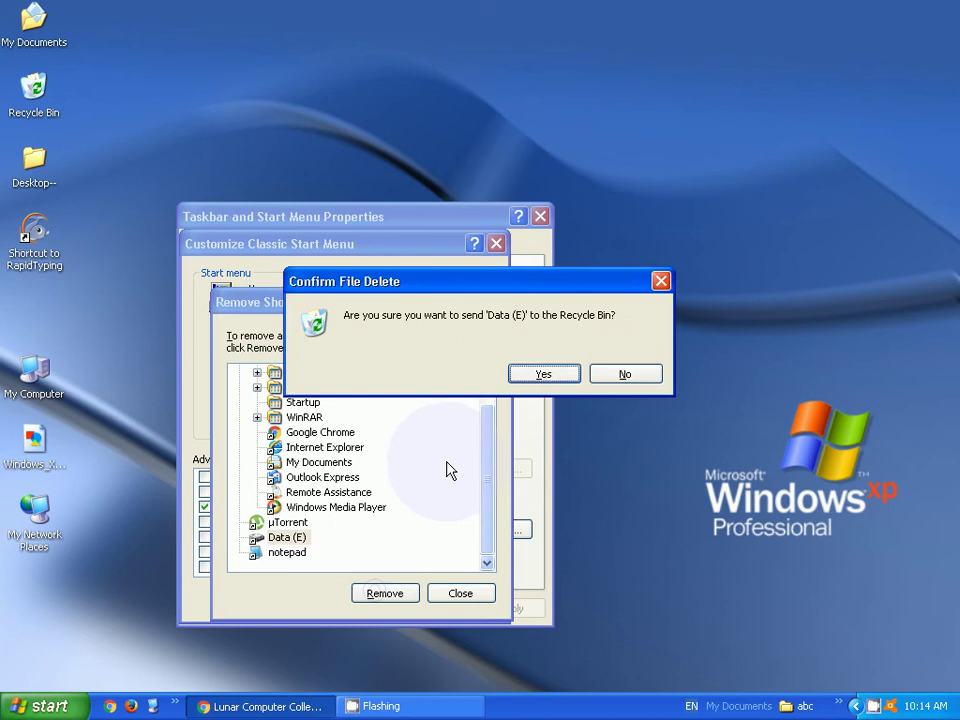
pyautogui.press('Return')
pyautogui.click(460, 595)
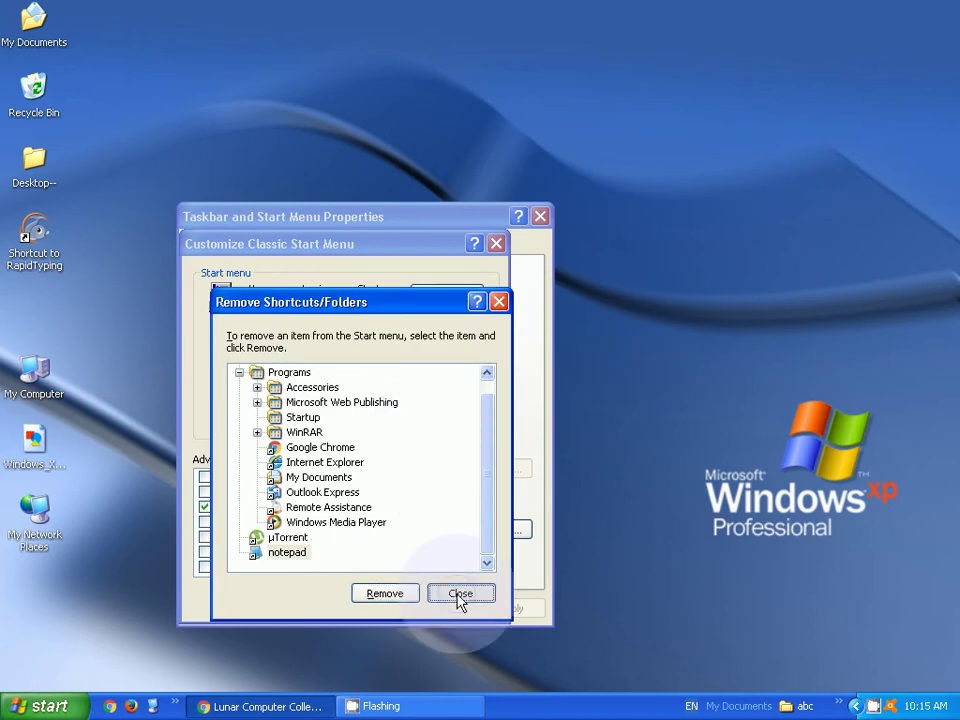
# - Accept the customization and the taskbar properties, and check the items in the Start menu
pyautogui.click(402, 592)
pyautogui.click(358, 609)
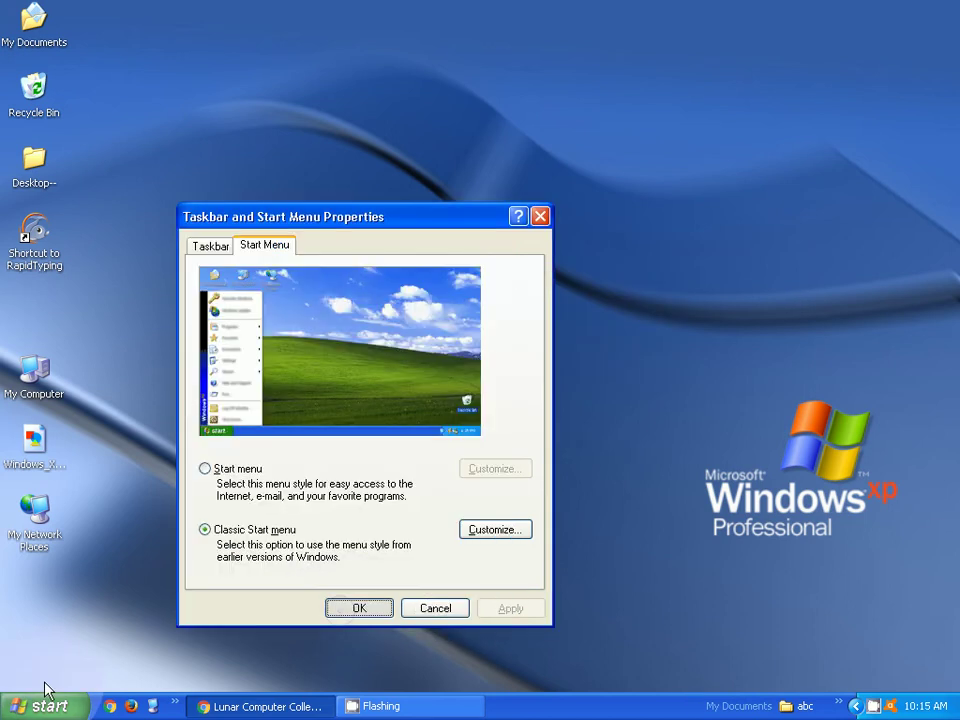
pyautogui.click(42, 706)
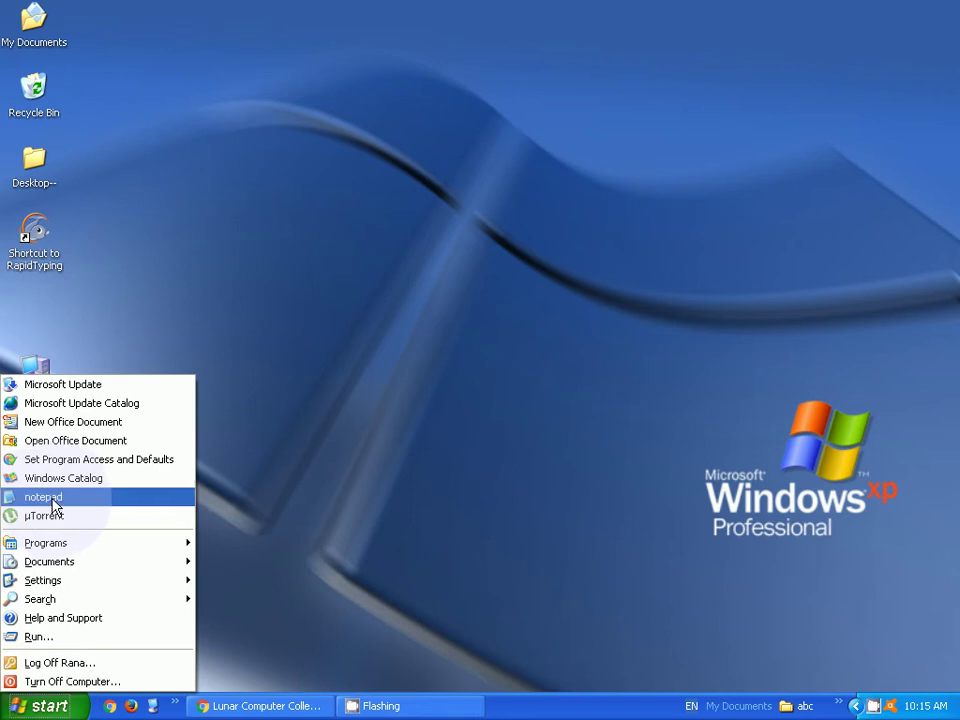
pyautogui.click(261, 432)
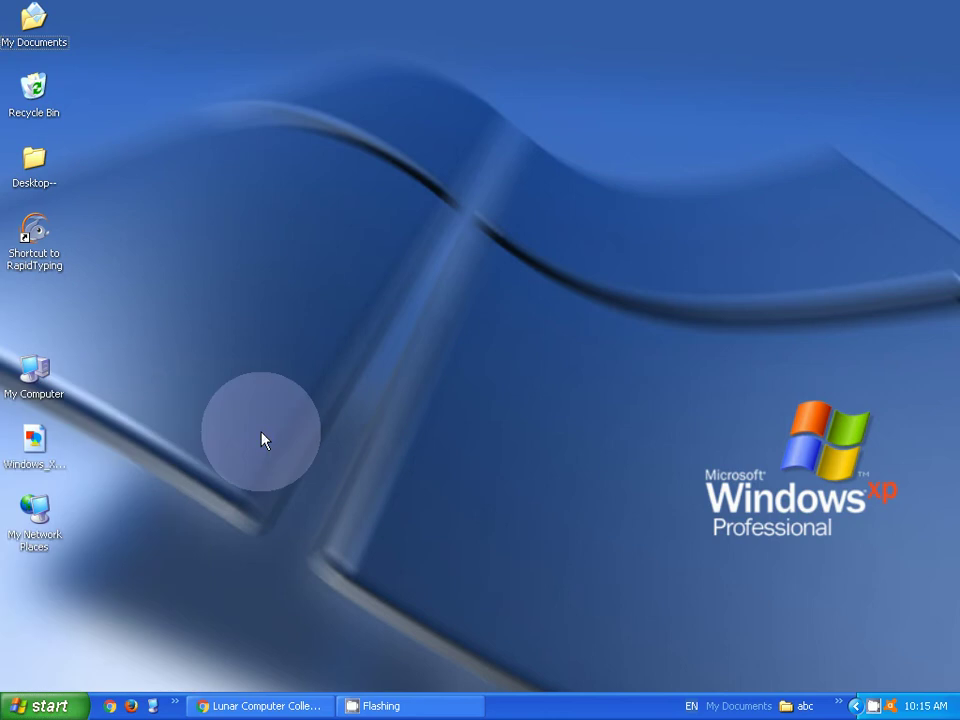
# - Open the Classic Start menu customization from the taskbar properties and show the Start Menu folder in its advanced view
pyautogui.rightClick(520, 700)
pyautogui.click(524, 688)
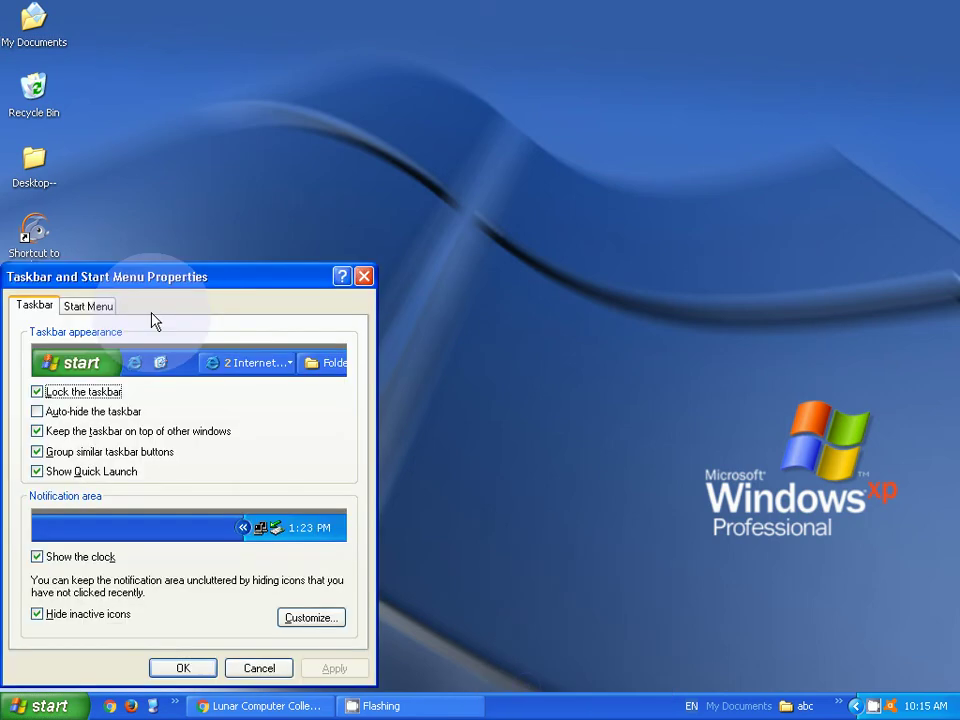
pyautogui.click(140, 274)
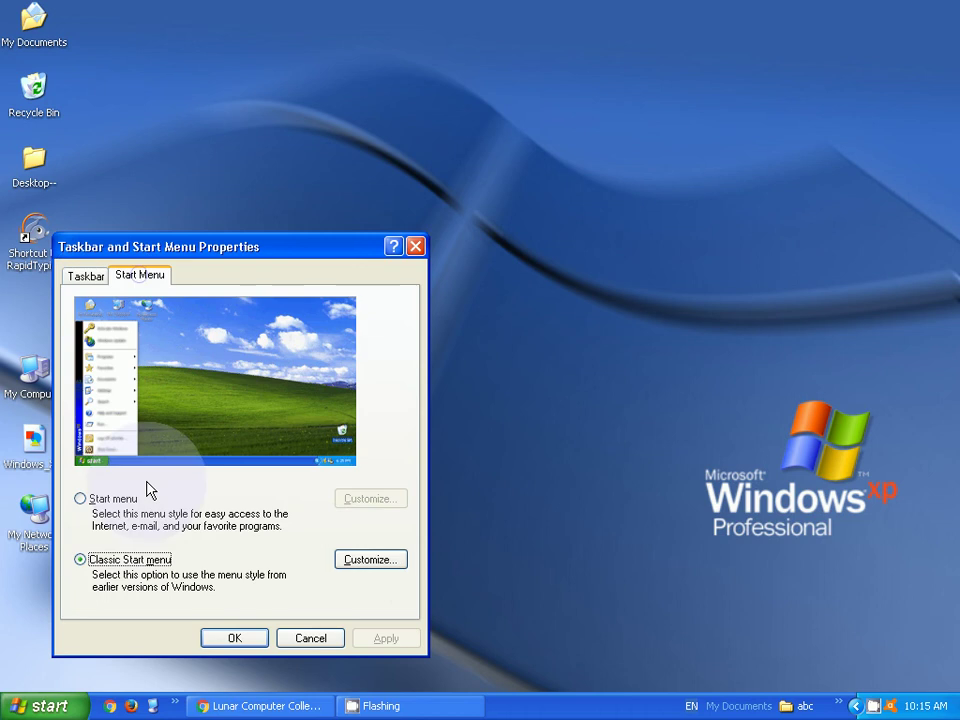
pyautogui.click(350, 563)
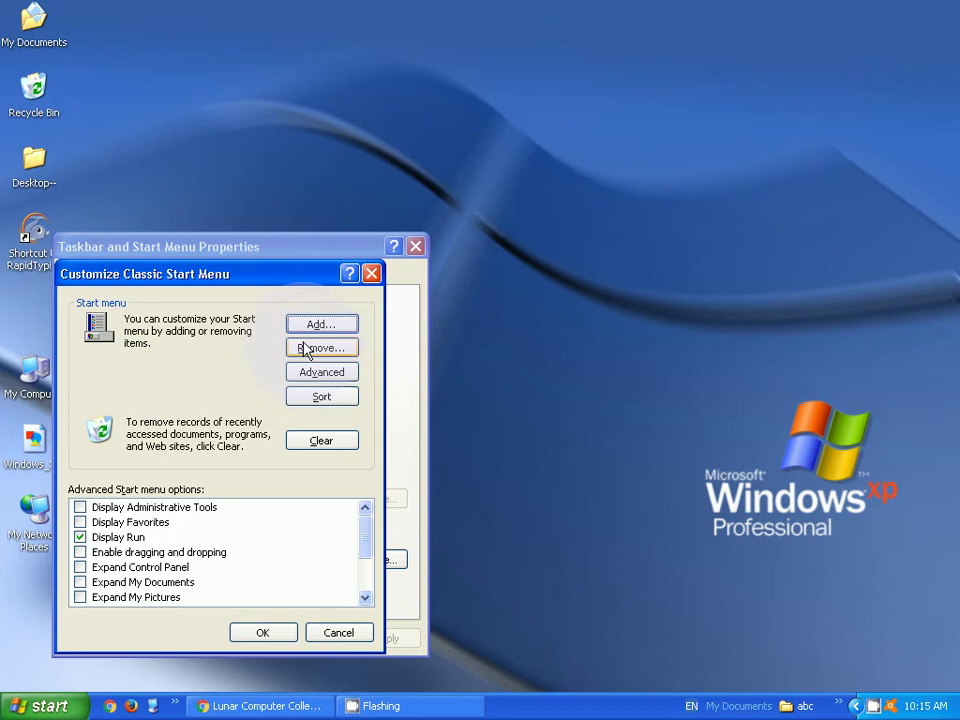
pyautogui.click(306, 373)
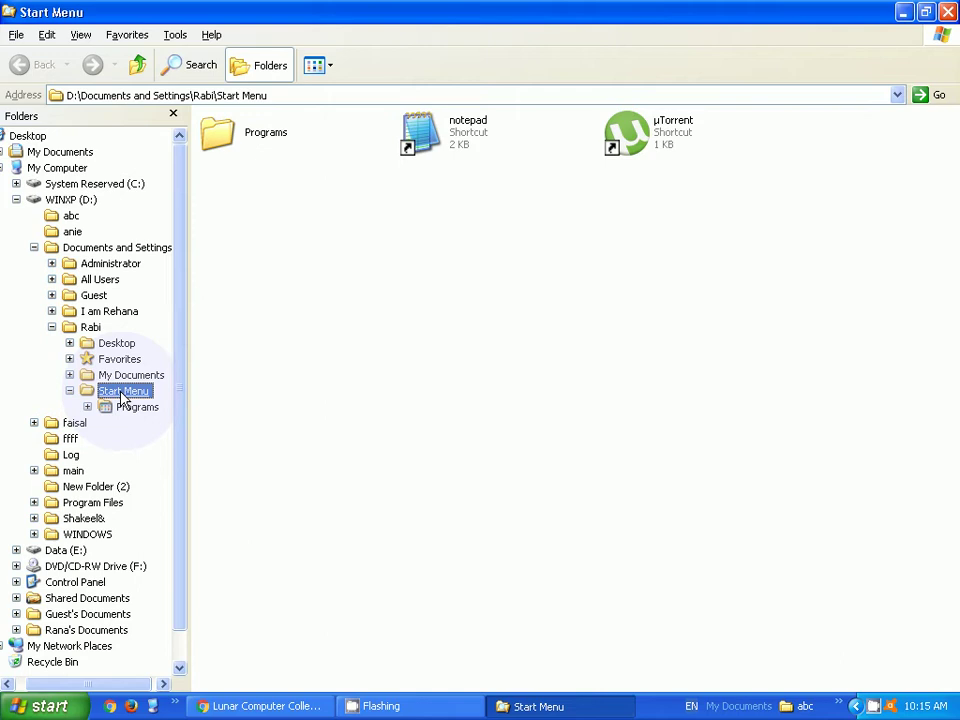
# - Create a new folder named "My Files" inside the Start Menu folder
pyautogui.rightClick(381, 290)
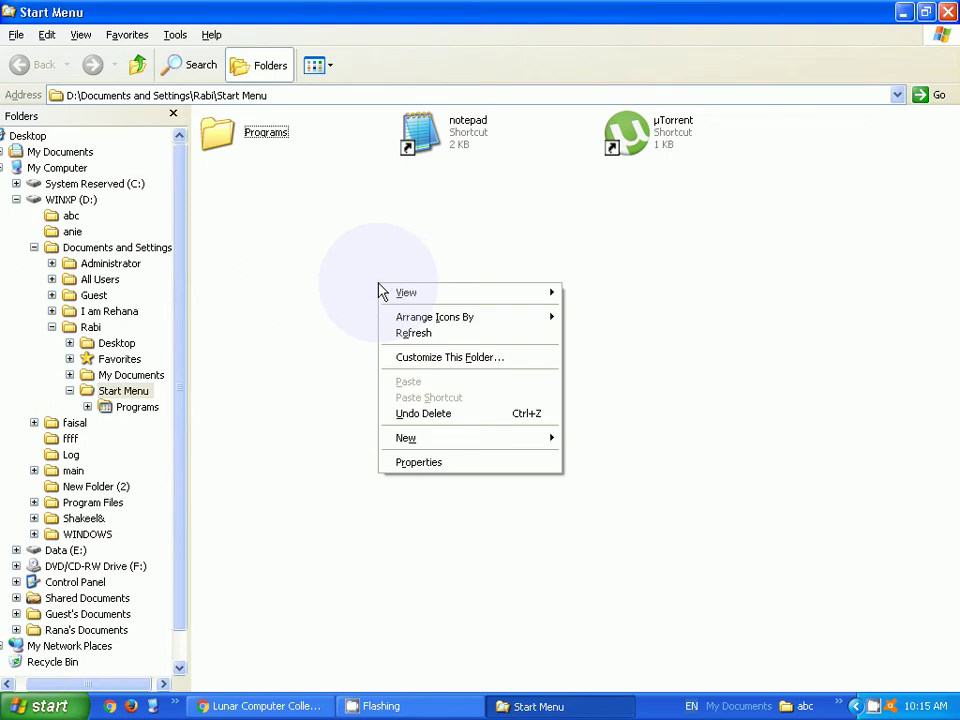
pyautogui.click(430, 443)
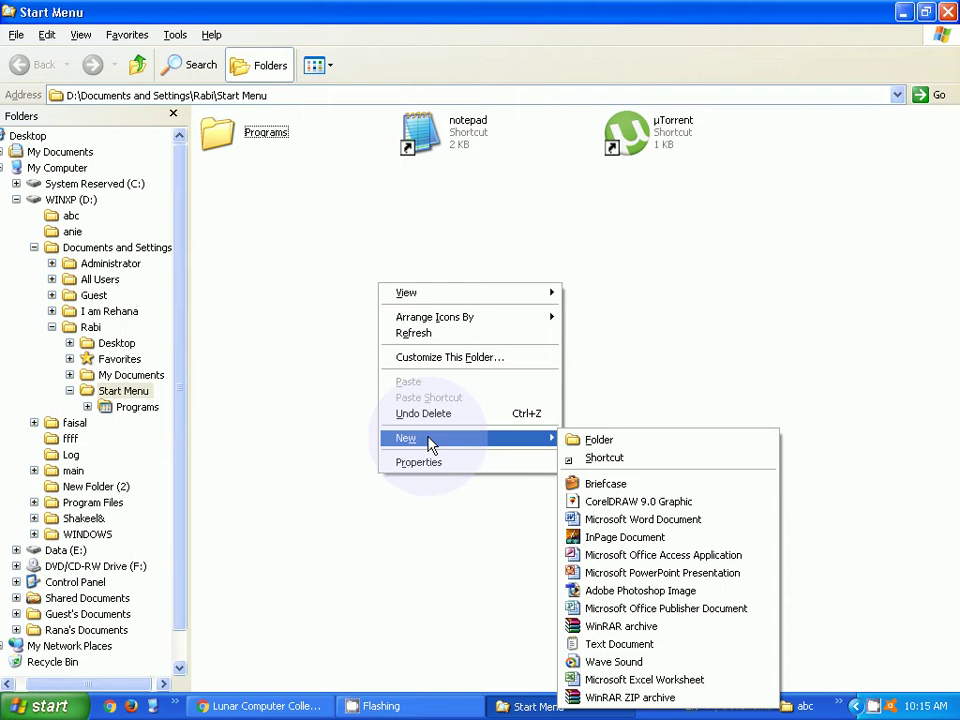
pyautogui.click(596, 441)
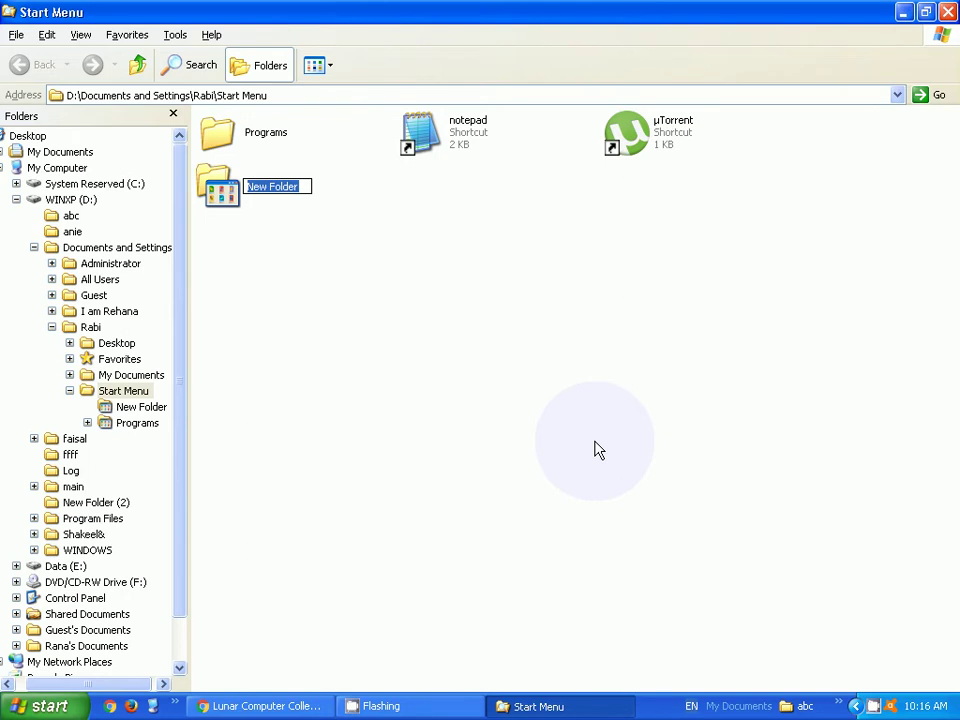
pyautogui.write('My')
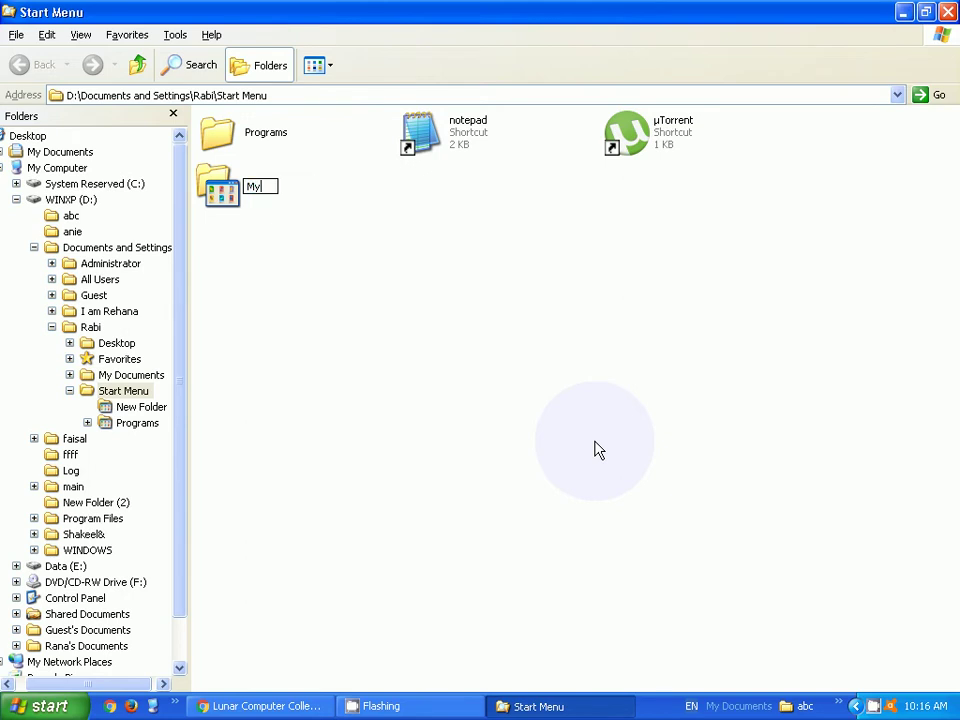
pyautogui.write(' Files')
pyautogui.click(595, 449)
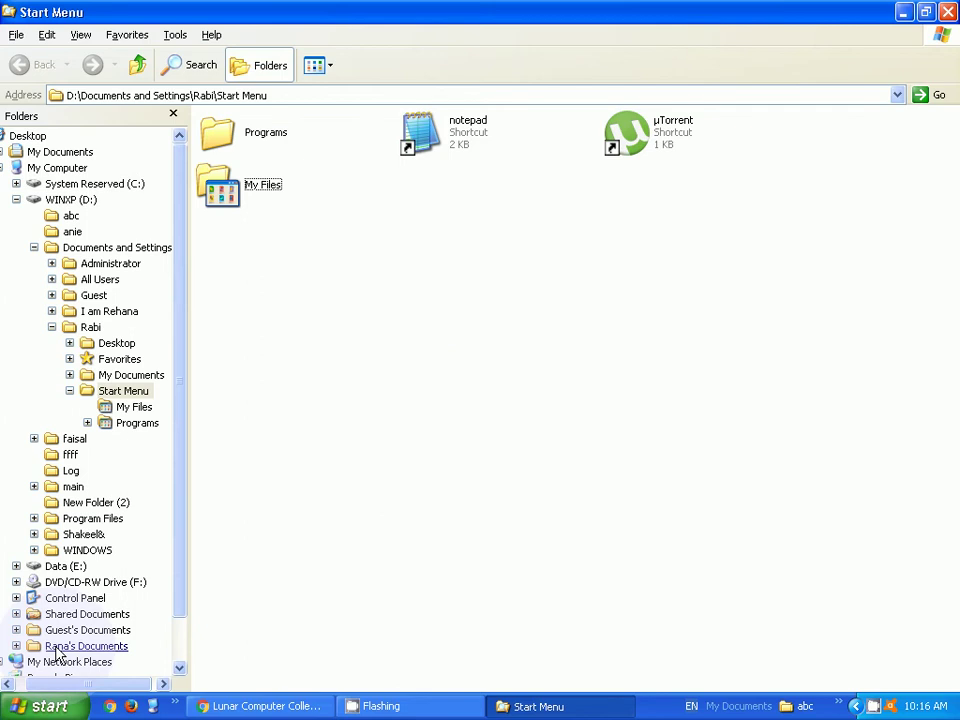
# - Check the My Files submenu in the Start menu, and open the My Files folder in the folder window
pyautogui.click(44, 708)
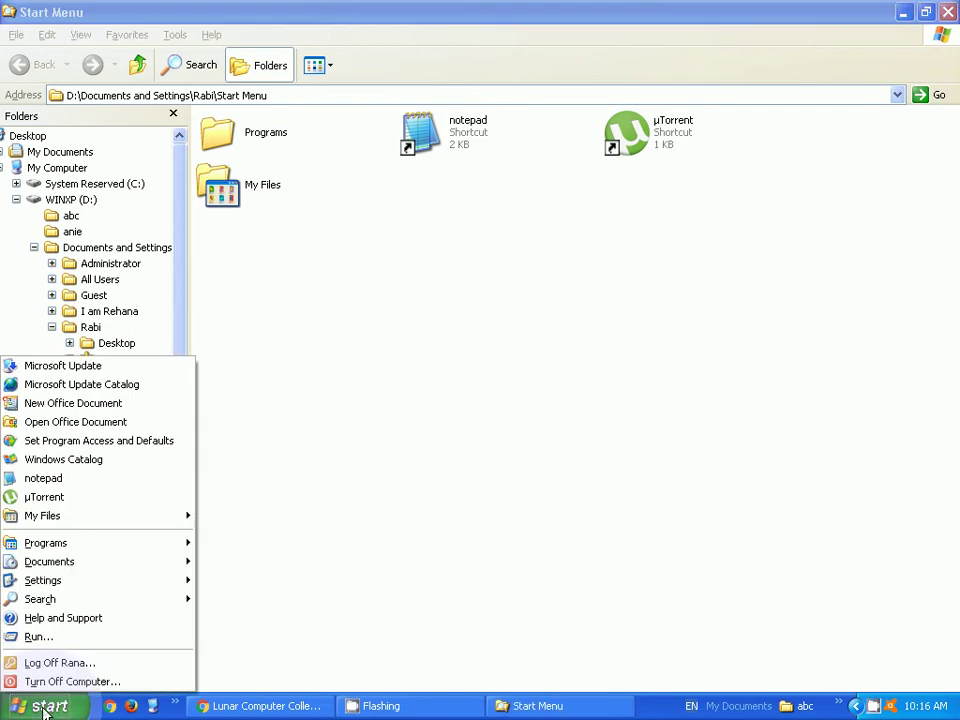
pyautogui.moveTo(51, 518)
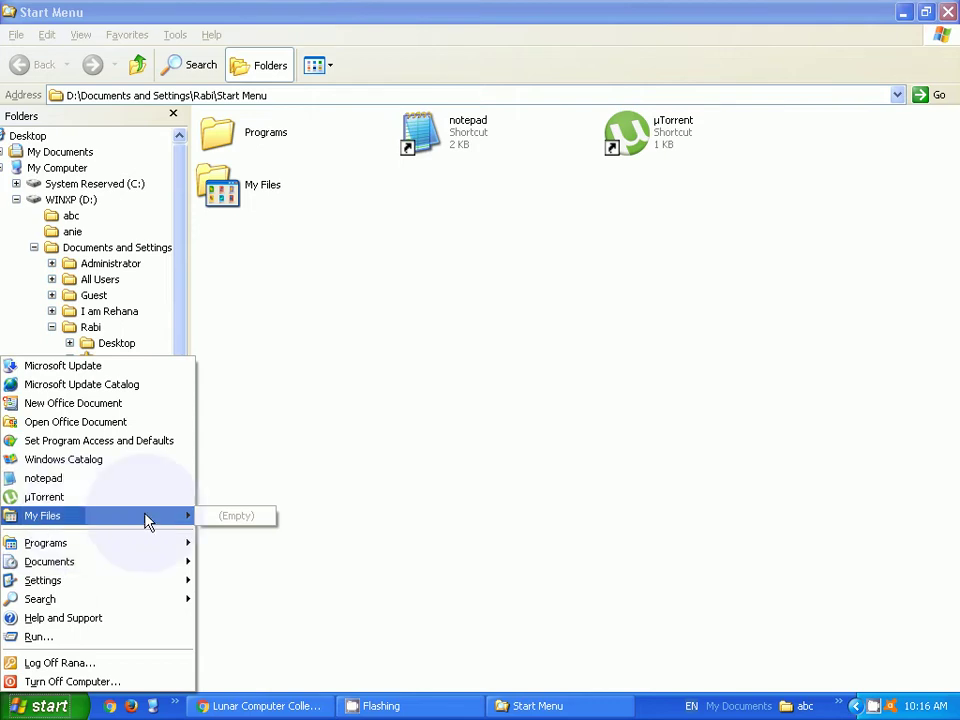
pyautogui.click(405, 385)
pyautogui.click(245, 205)
pyautogui.doubleClick(242, 200)
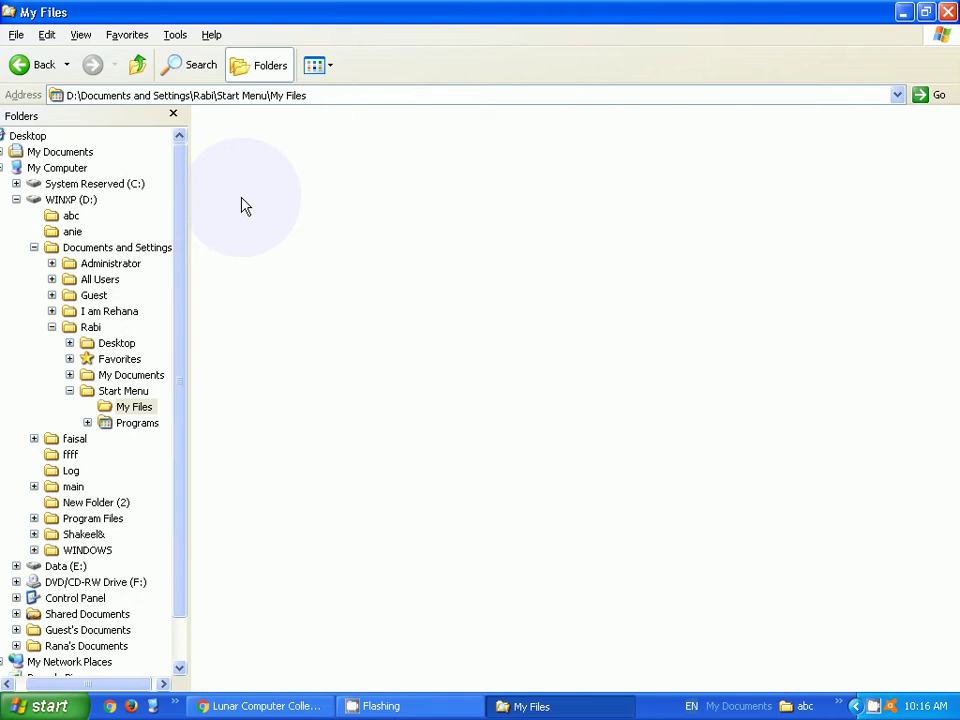
# - Create a shortcut to mspaint inside the My Files folder, keeping the suggested shortcut name
pyautogui.rightClick(367, 300)
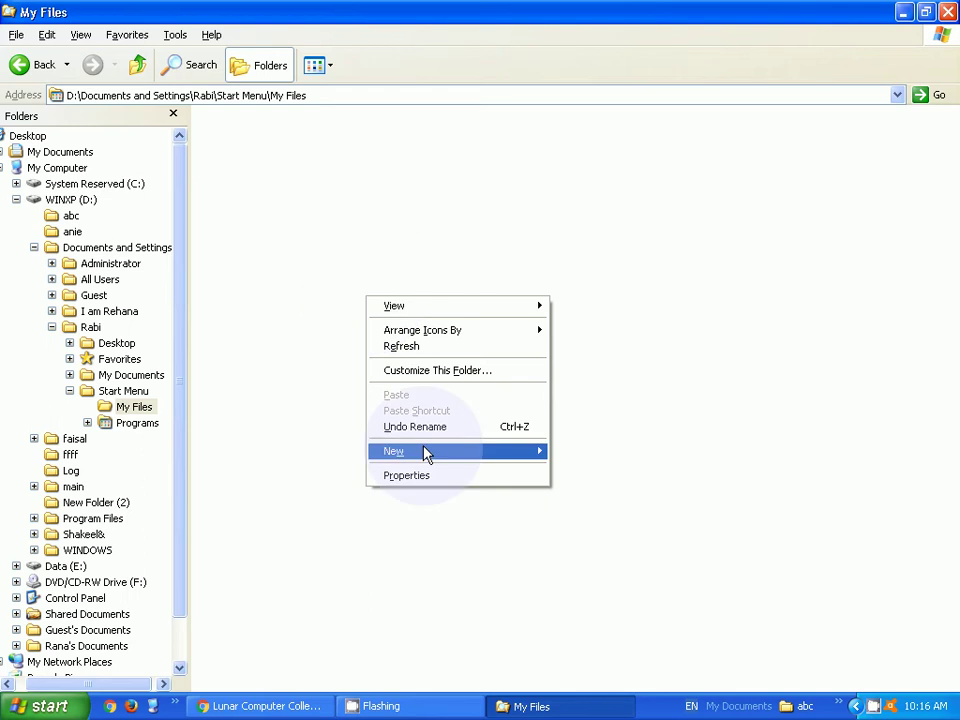
pyautogui.moveTo(424, 448)
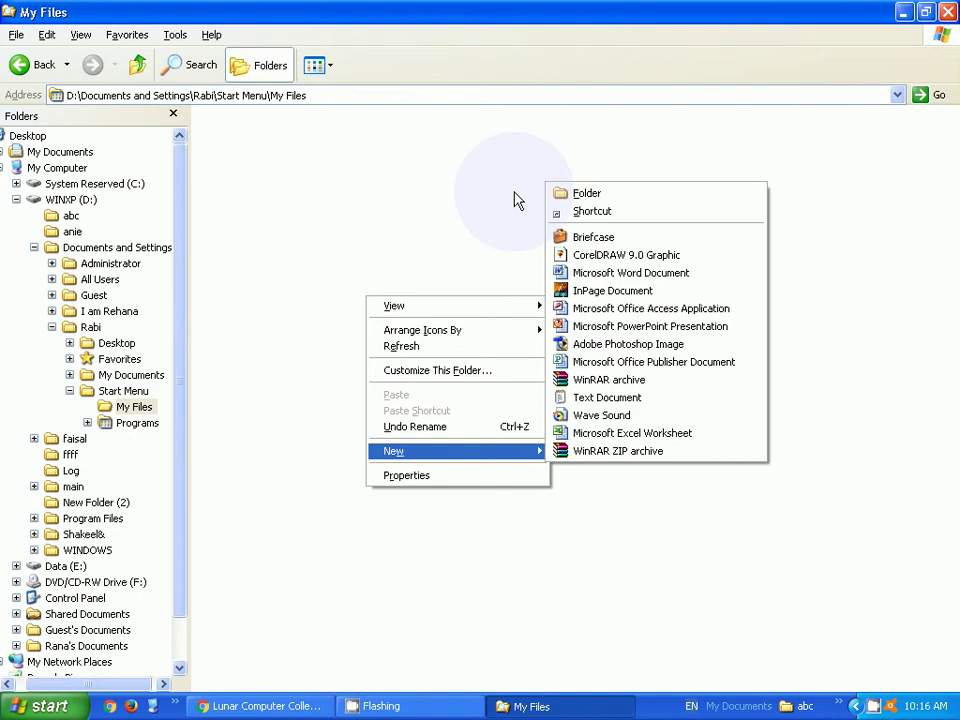
pyautogui.click(591, 212)
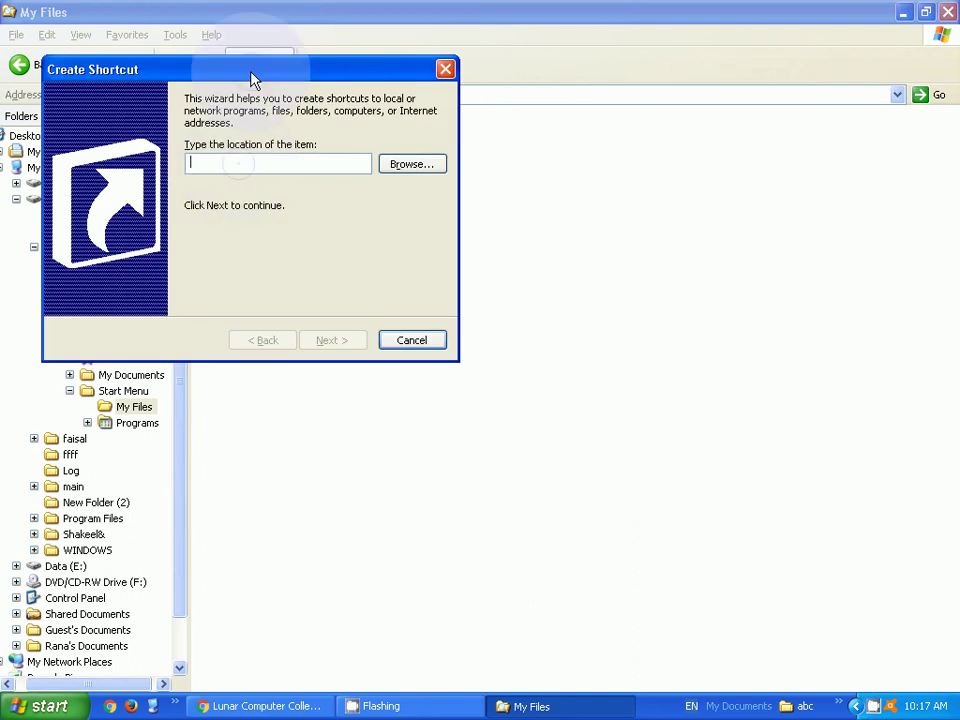
pyautogui.moveTo(253, 78); pyautogui.dragTo(487, 268)
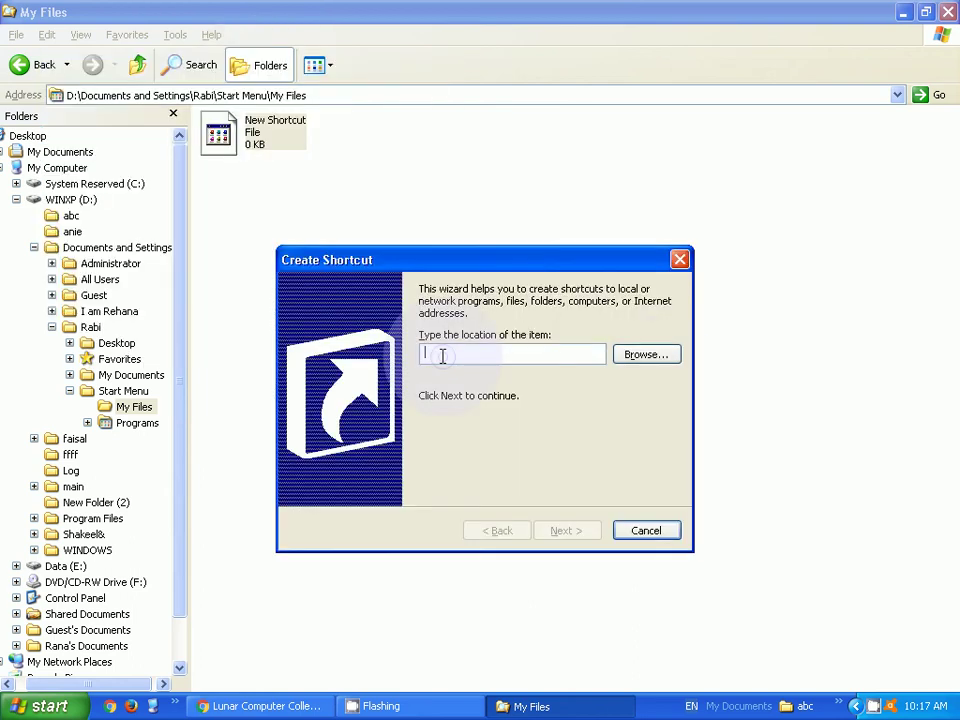
pyautogui.write('msp')
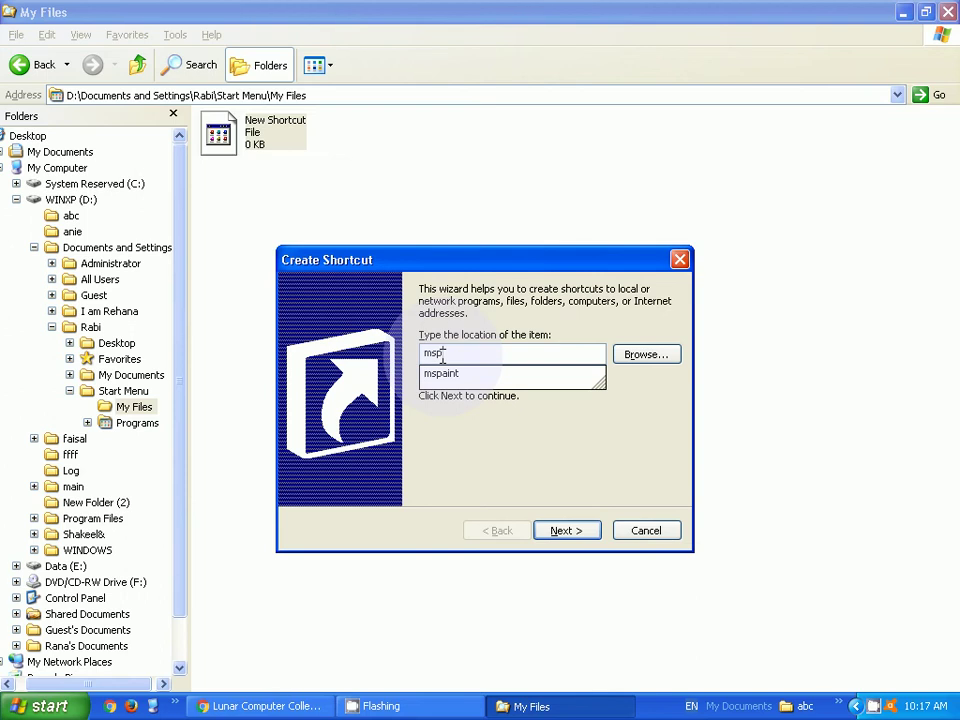
pyautogui.write('ain')
pyautogui.click(441, 373)
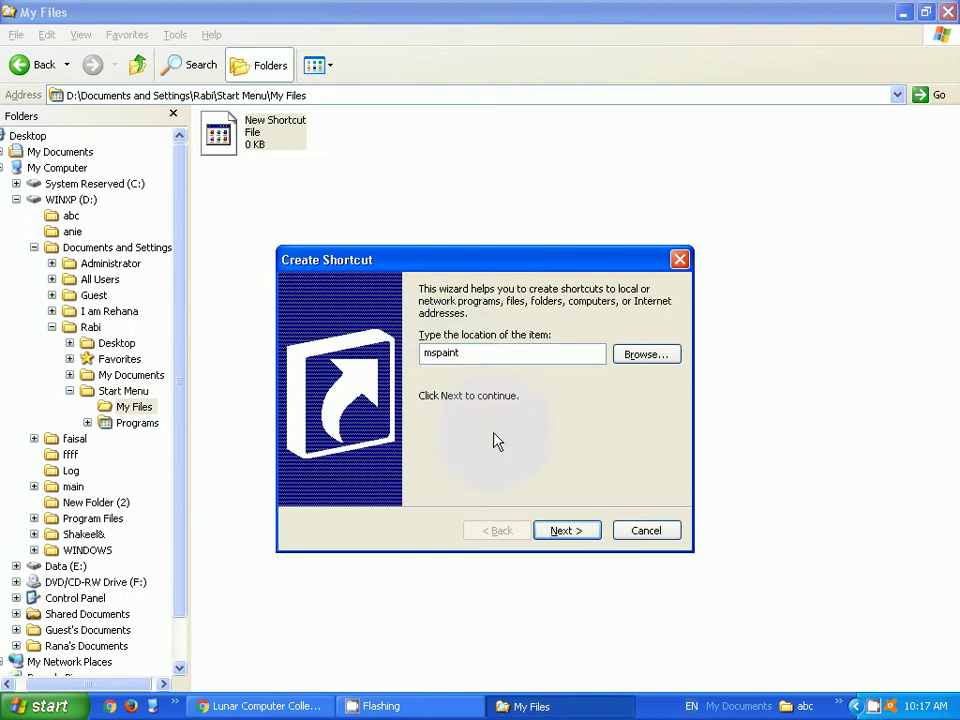
pyautogui.click(566, 531)
pyautogui.click(566, 531)
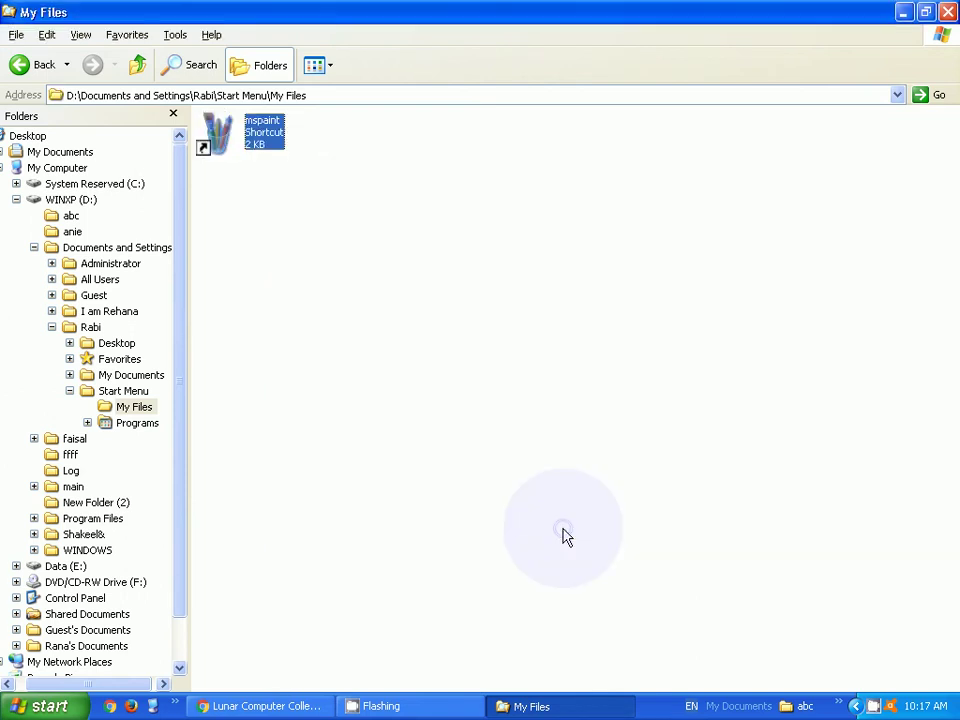
pyautogui.click(488, 470)
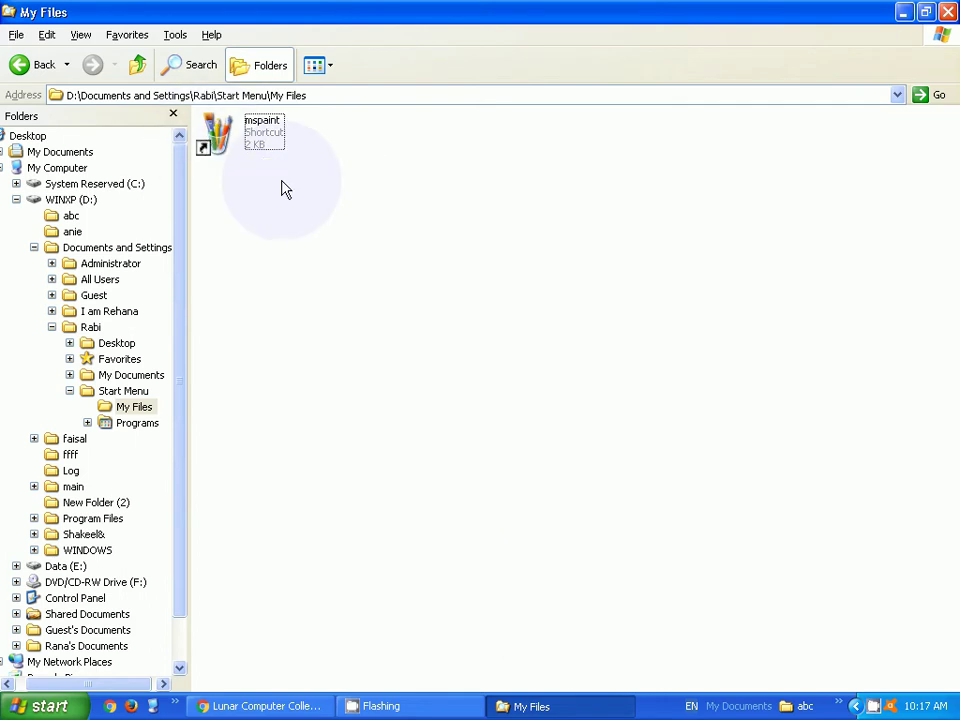
# - Create a second shortcut in the My Files folder with calc as its location, keeping the suggested name
pyautogui.rightClick(369, 310)
pyautogui.click(400, 462)
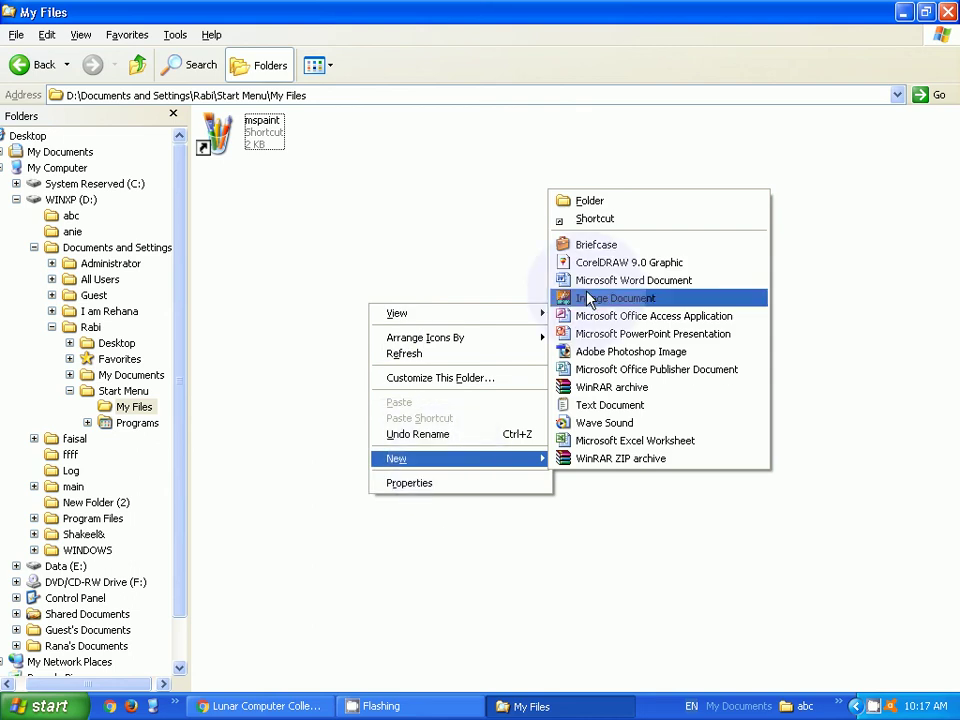
pyautogui.click(588, 219)
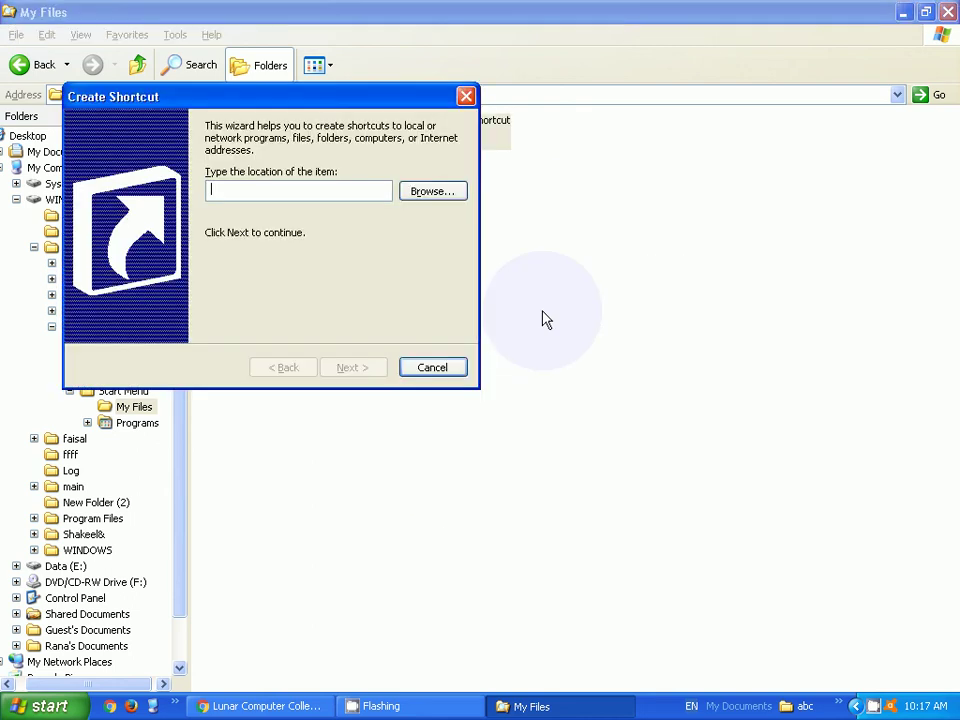
pyautogui.write('c')
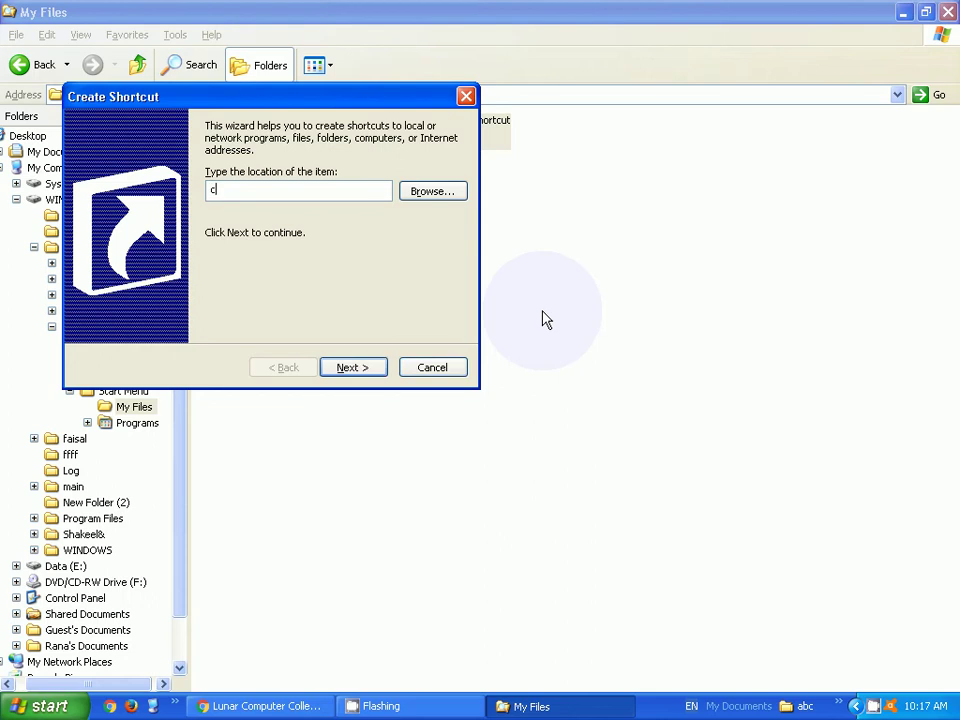
pyautogui.write('alc')
pyautogui.press('Return')
pyautogui.press('Return')
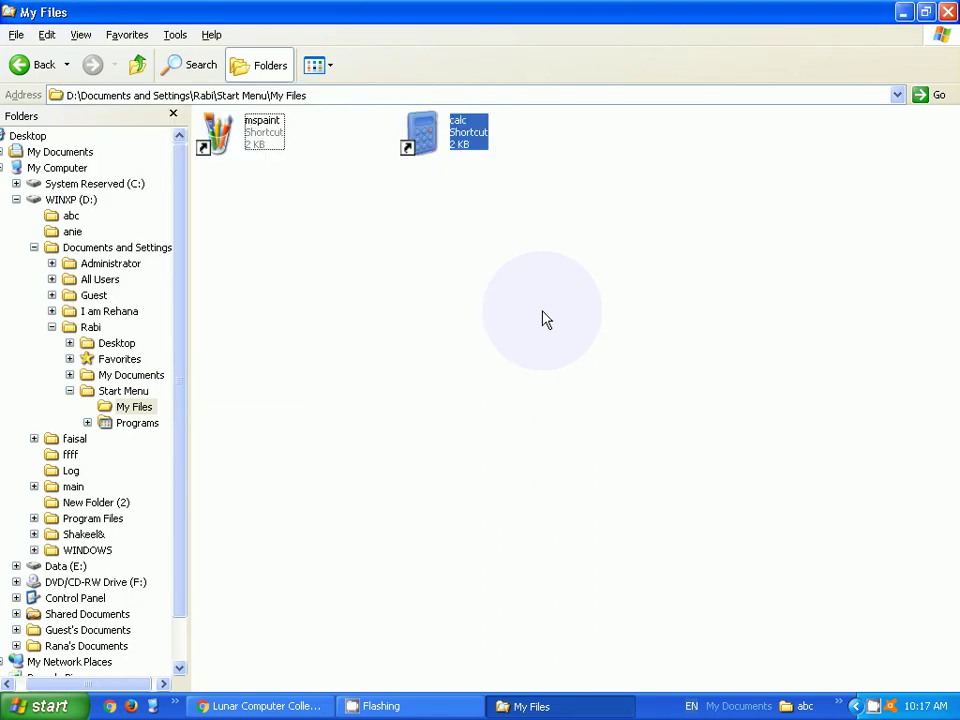
pyautogui.click(521, 289)
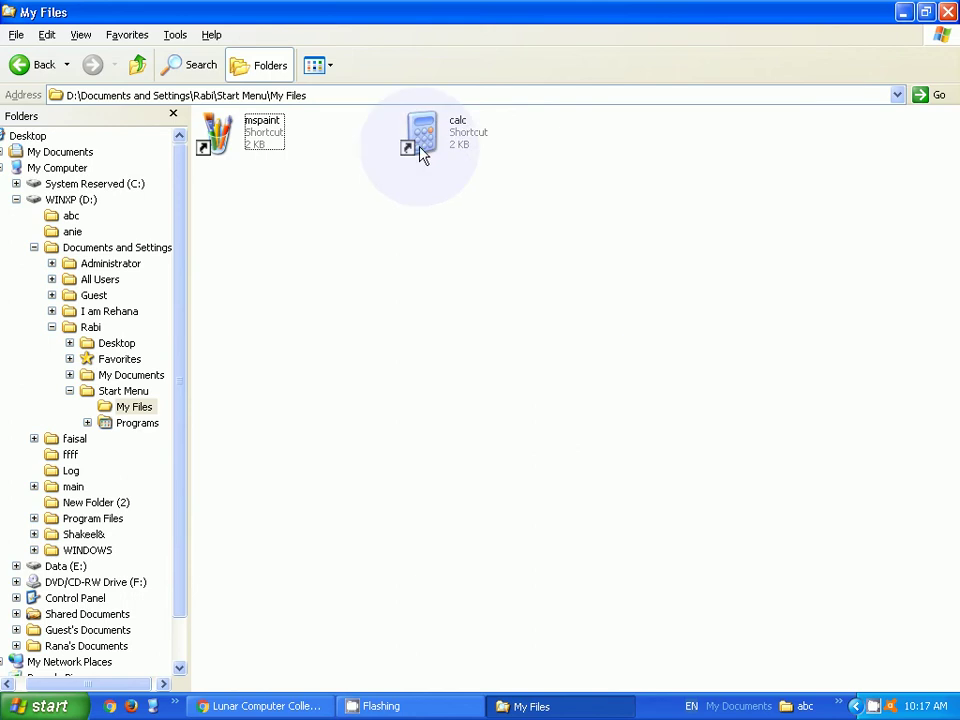
# - Close the My Files folder window and accept the Start menu customization and the taskbar properties
pyautogui.click(948, 12)
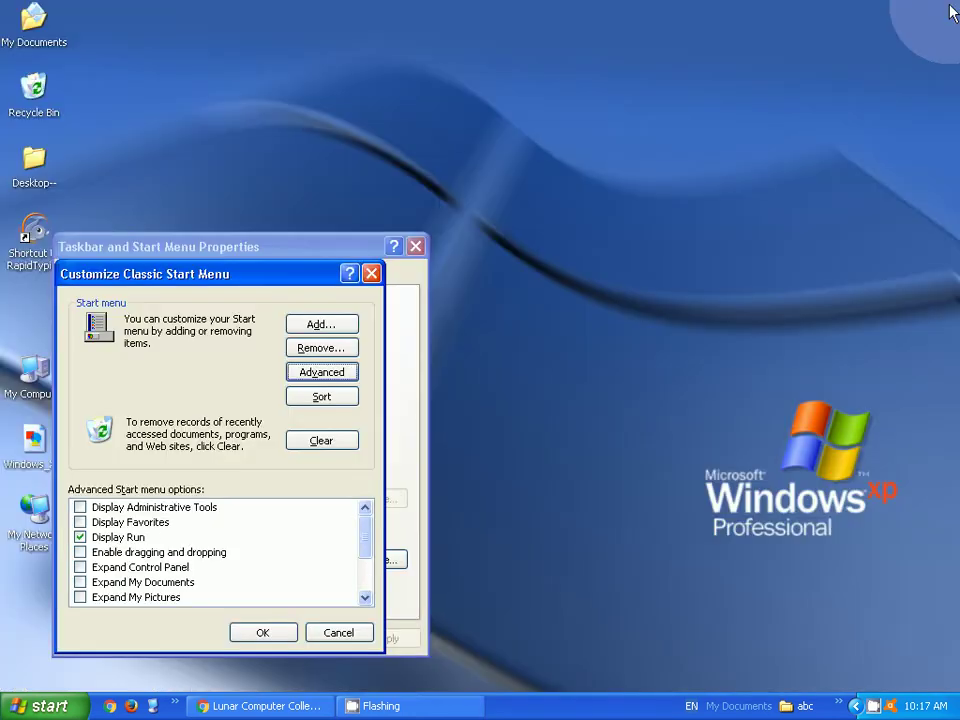
pyautogui.click(258, 635)
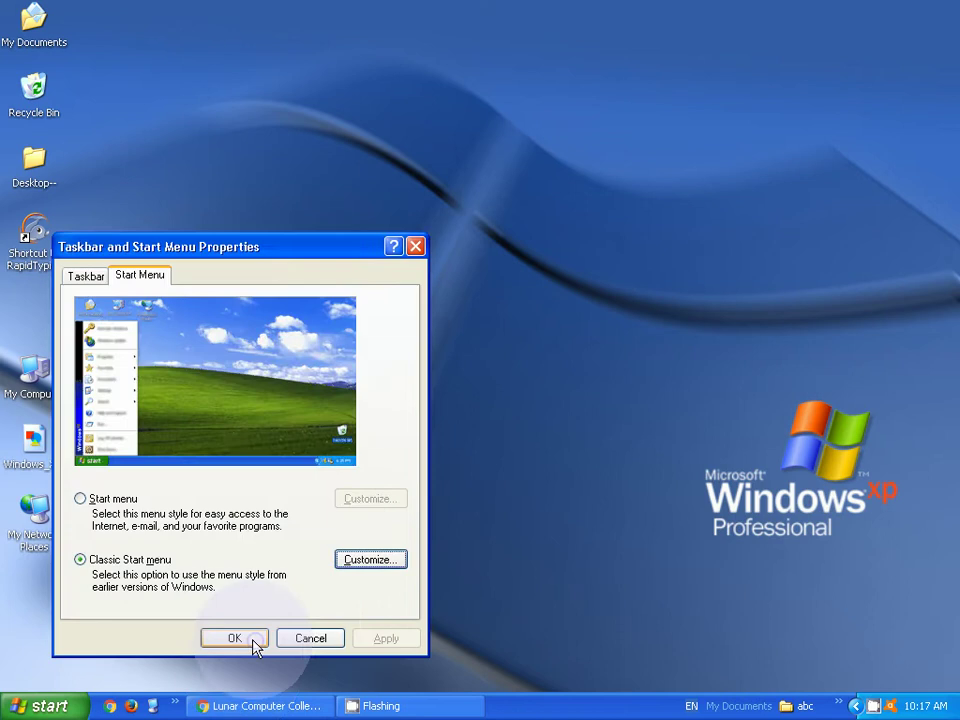
pyautogui.click(236, 638)
# - Test the mspaint and calc shortcuts from the My Files submenu of the Start menu, and close both programs
pyautogui.click(27, 708)
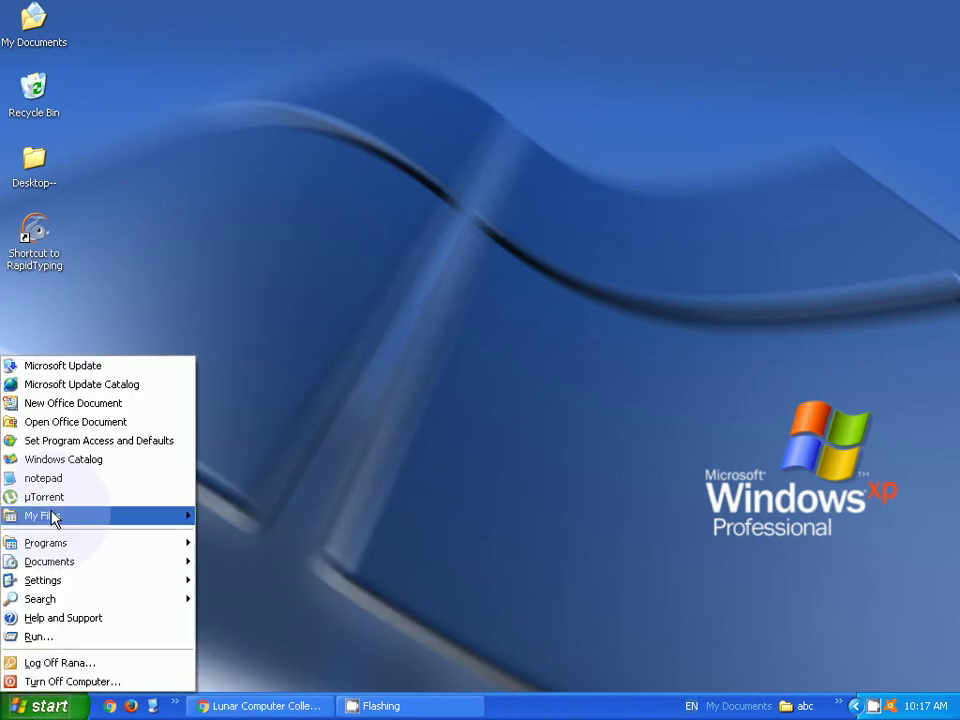
pyautogui.moveTo(55, 516)
pyautogui.click(231, 514)
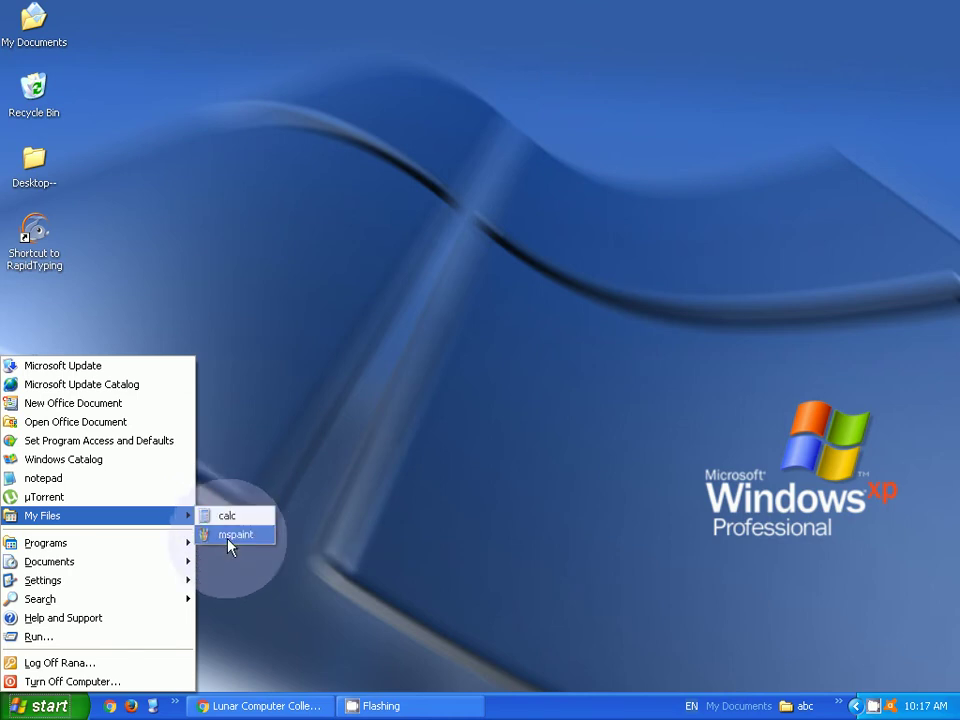
pyautogui.click(228, 538)
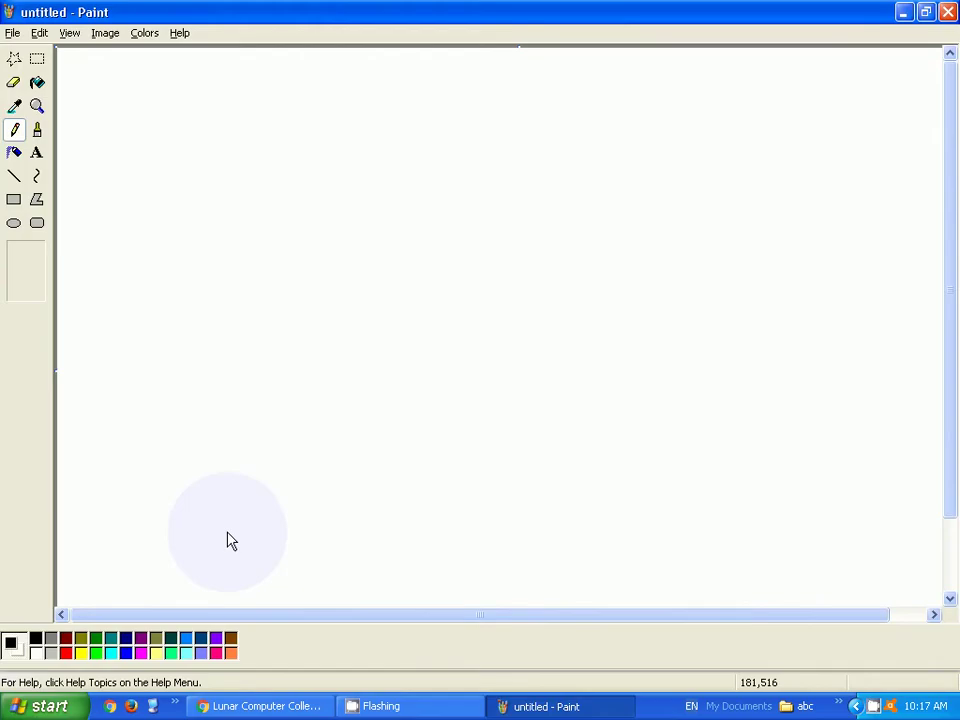
pyautogui.click(40, 706)
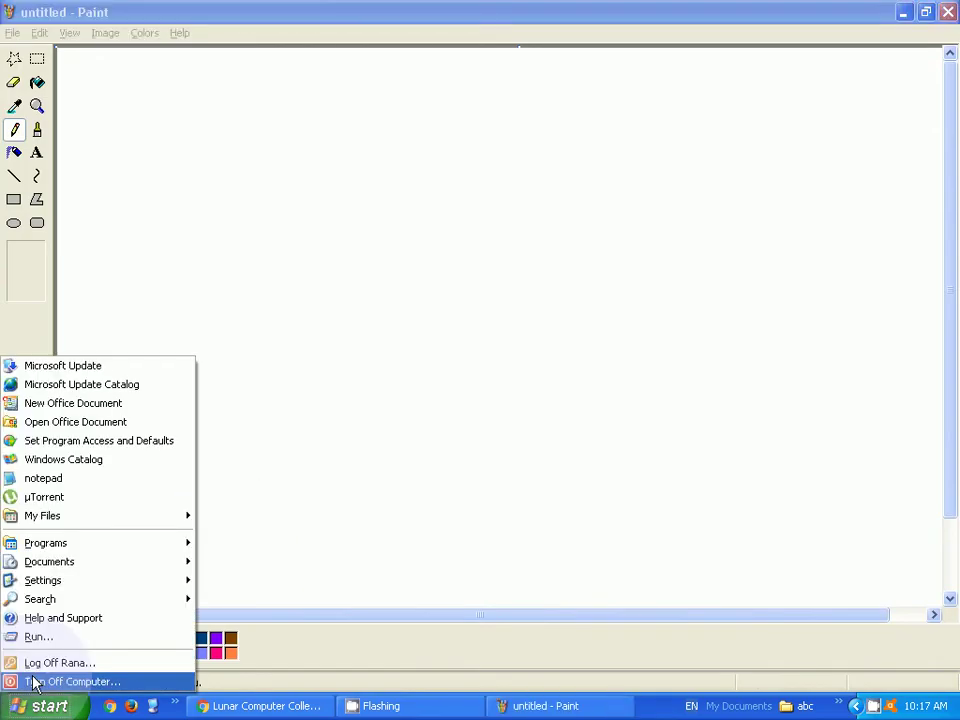
pyautogui.moveTo(148, 521)
pyautogui.click(245, 514)
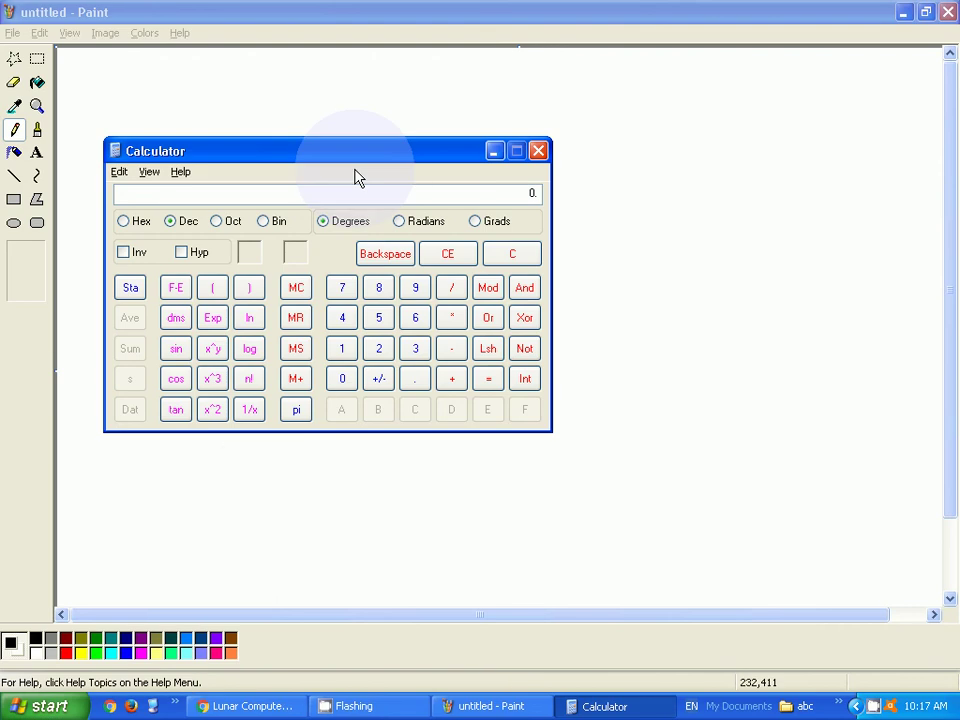
pyautogui.moveTo(358, 178); pyautogui.dragTo(493, 196)
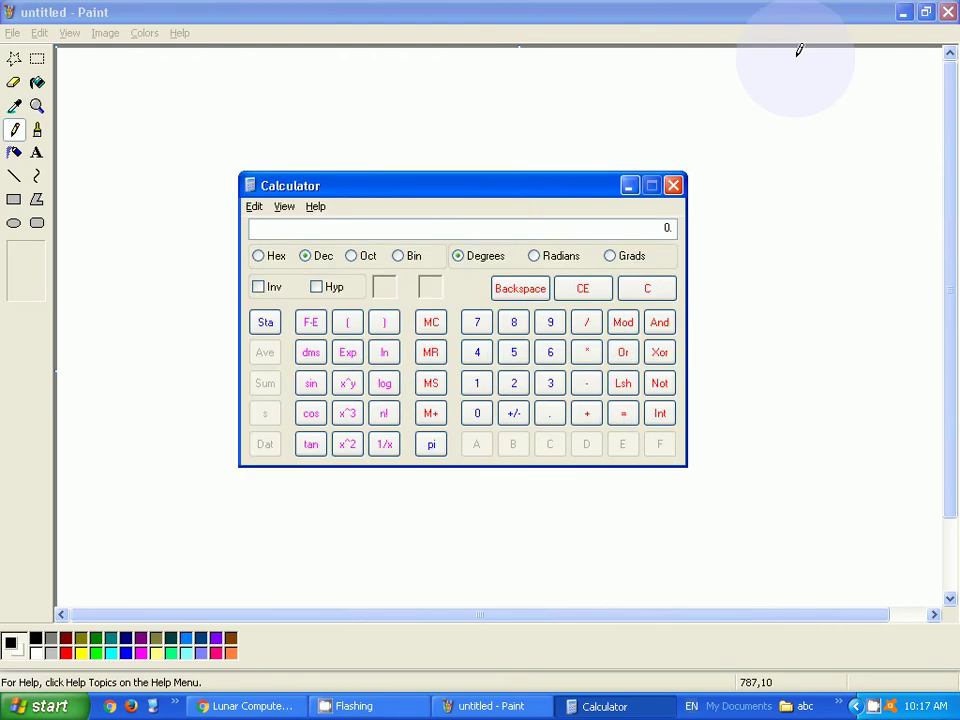
pyautogui.click(949, 13)
pyautogui.click(672, 185)
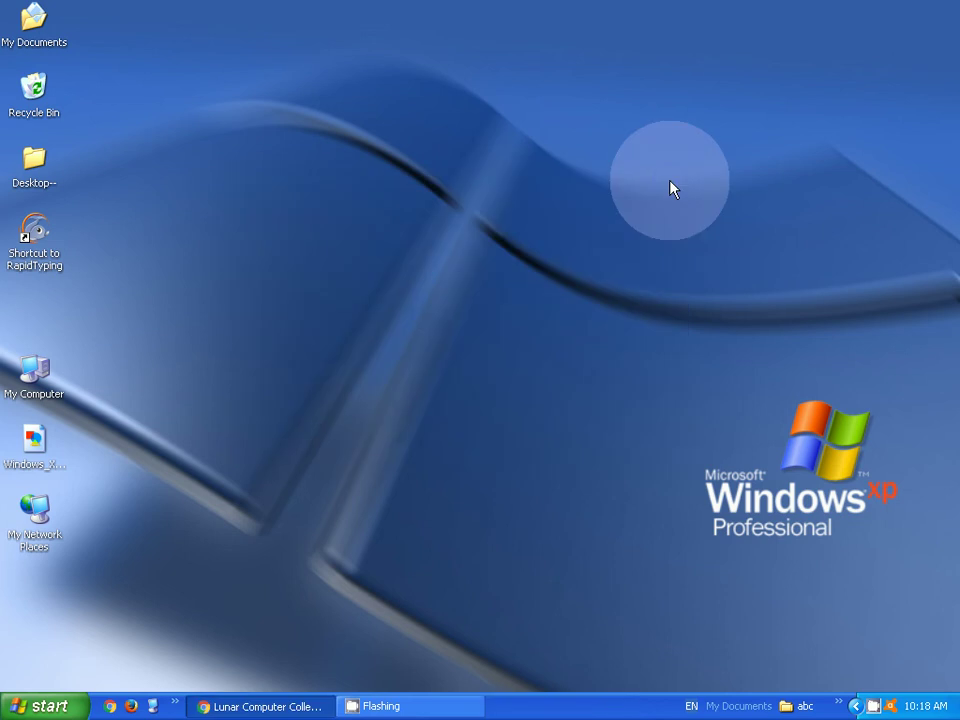
# - Look through the shortcuts in the Start menu and its Programs submenu
pyautogui.click(16, 710)
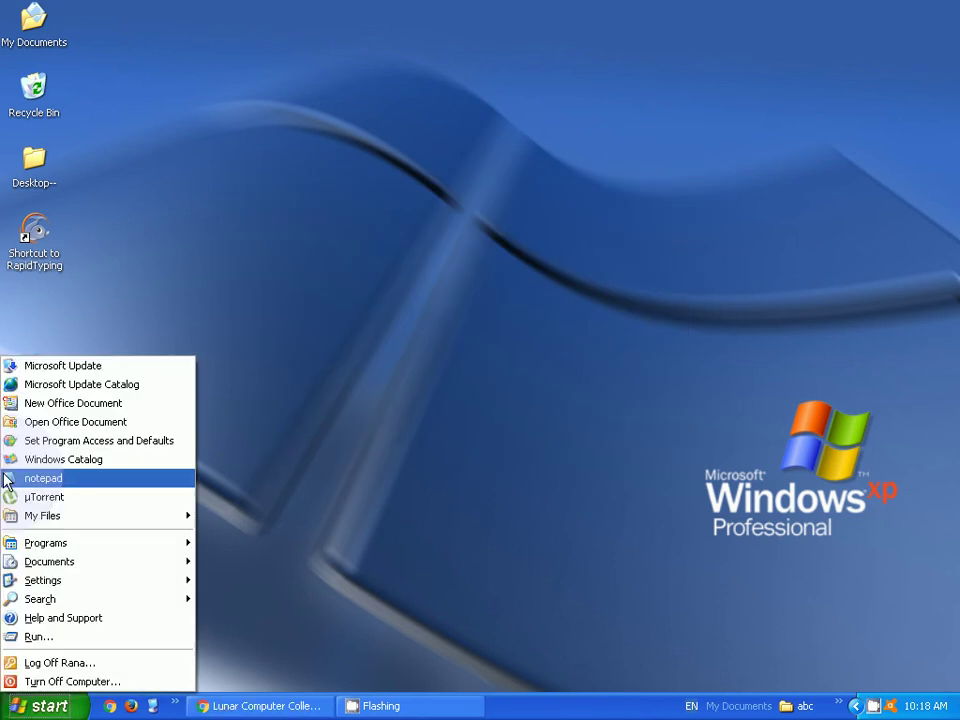
pyautogui.click(43, 484)
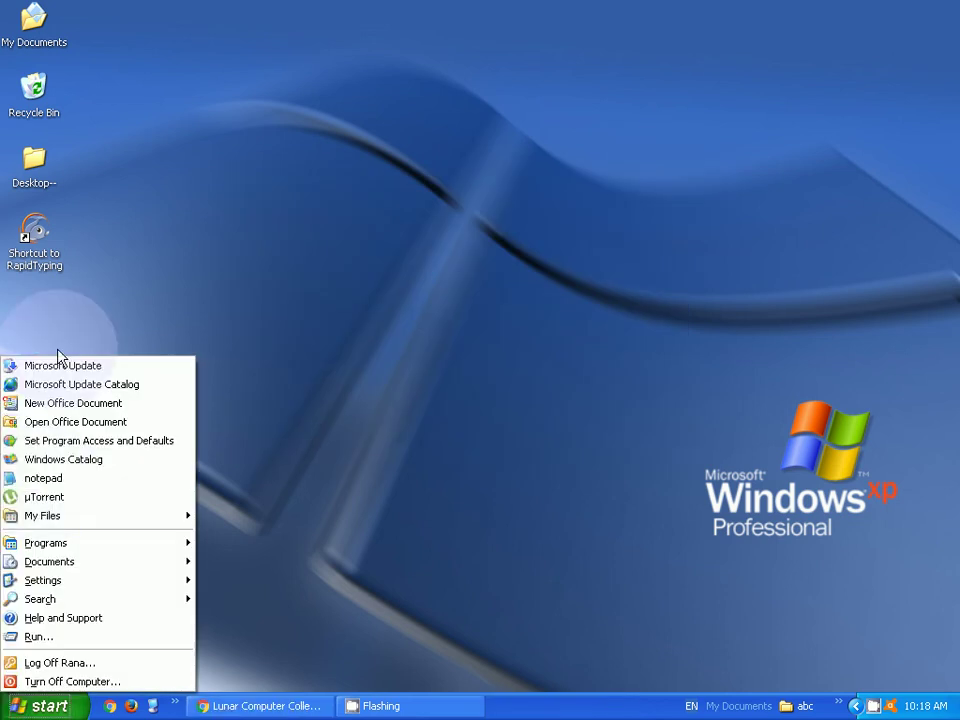
pyautogui.click(66, 543)
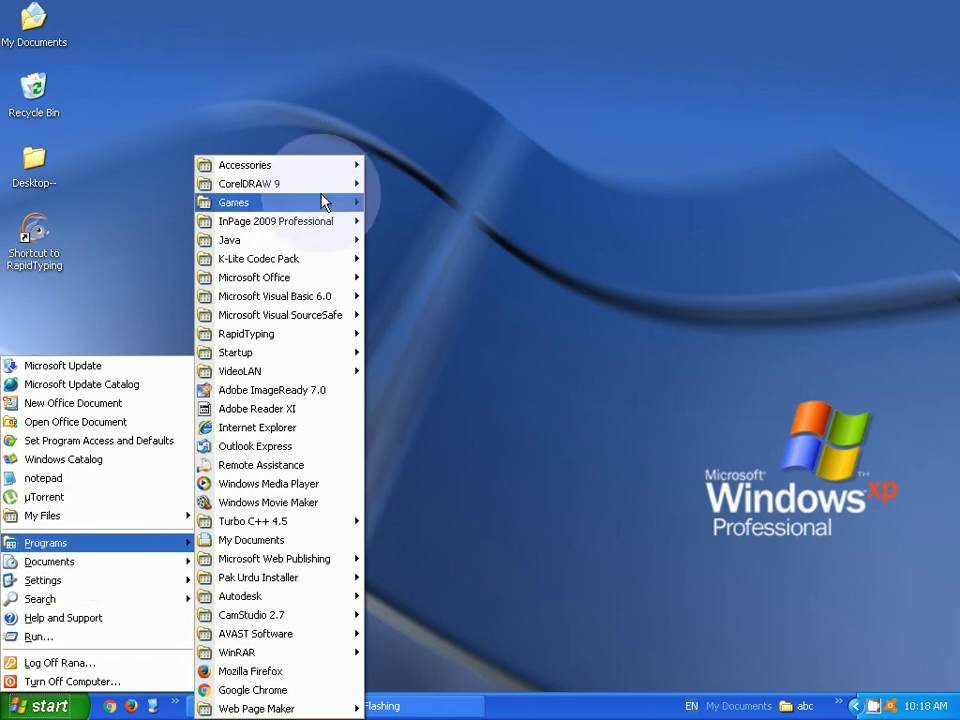
pyautogui.click(583, 712)
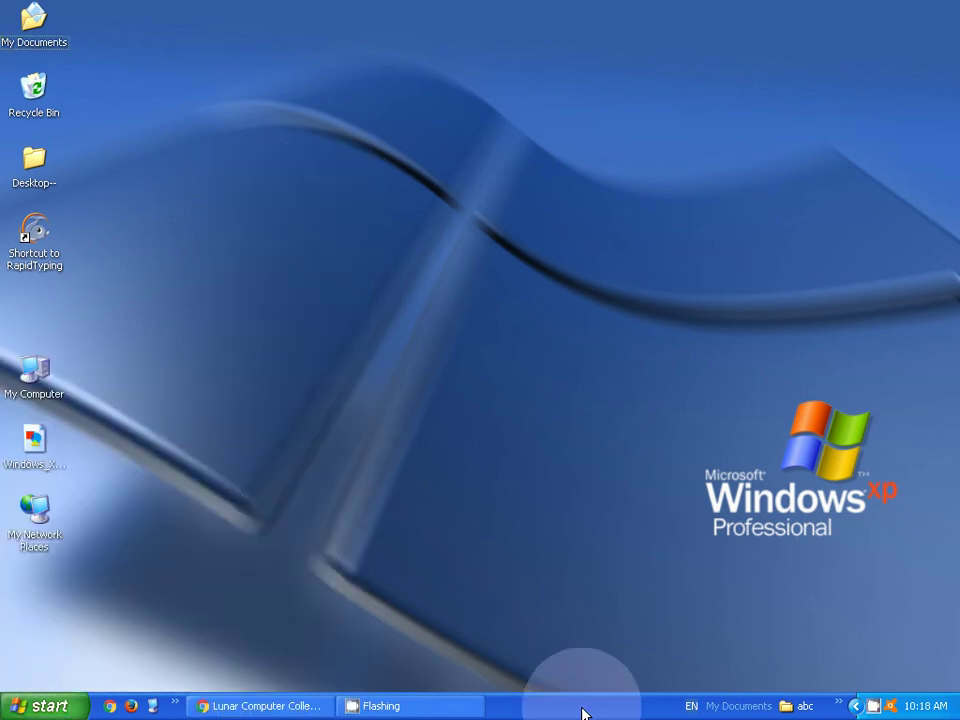
# - Open the advanced view of the Classic Start menu customization from the taskbar properties
pyautogui.rightClick(583, 712)
pyautogui.click(597, 698)
pyautogui.click(82, 306)
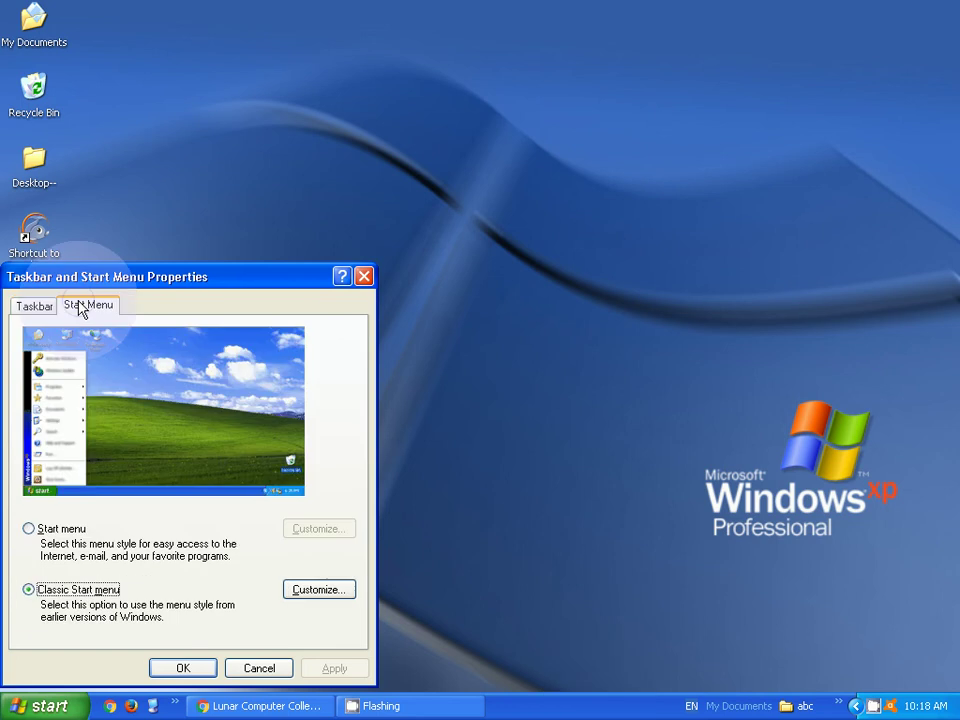
pyautogui.click(68, 592)
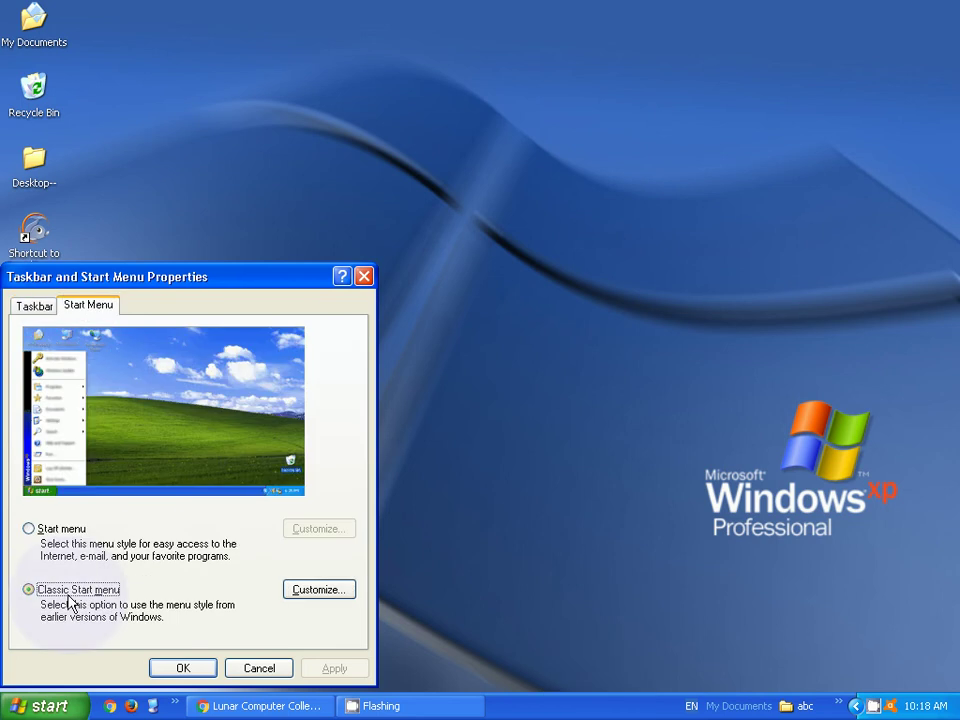
pyautogui.click(315, 591)
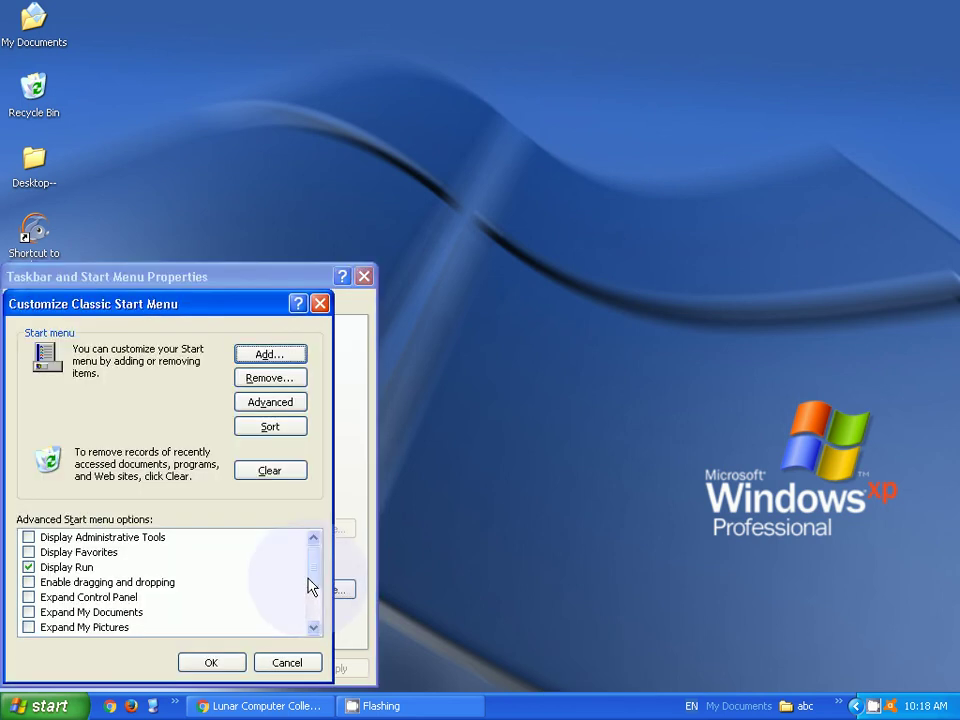
pyautogui.click(270, 402)
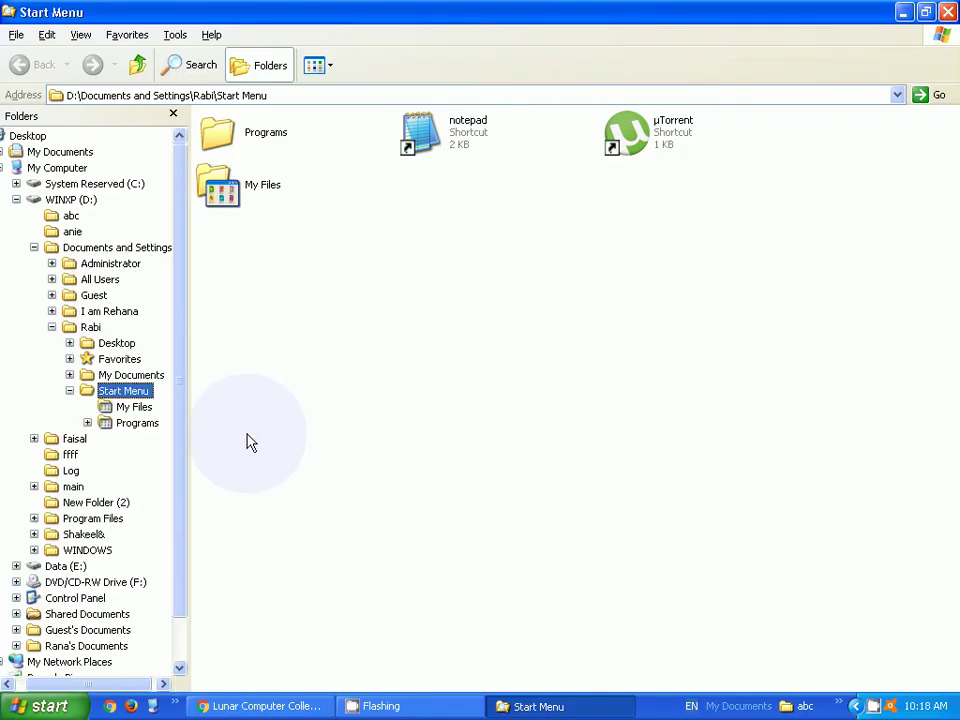
# - Examine the Programs folder under Start Menu and compare its contents with the Start menu's Programs submenu
pyautogui.click(133, 424)
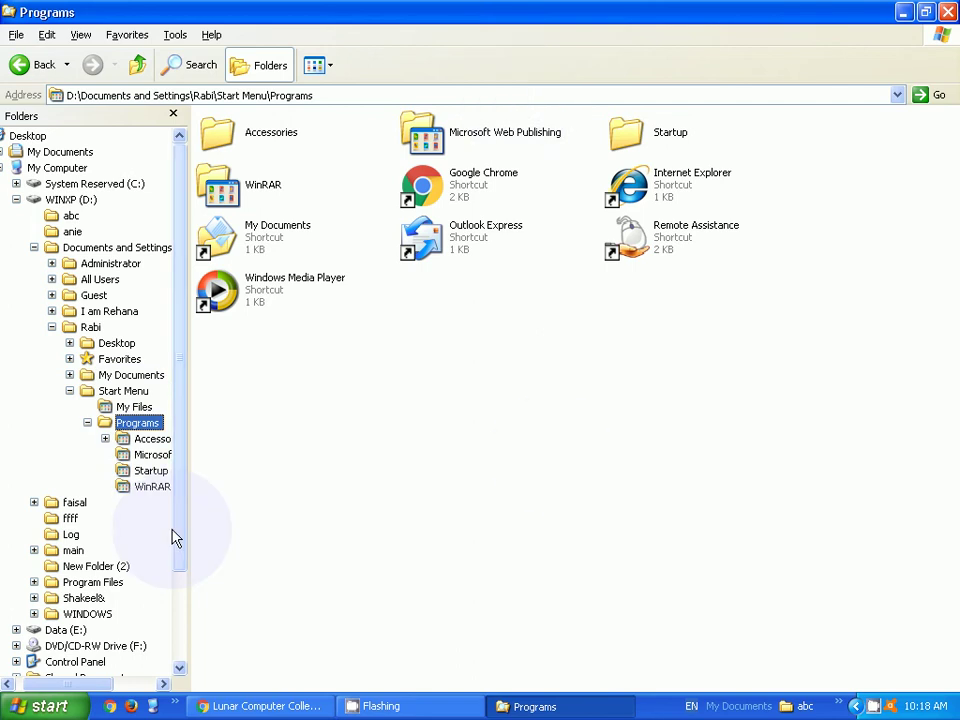
pyautogui.click(97, 683)
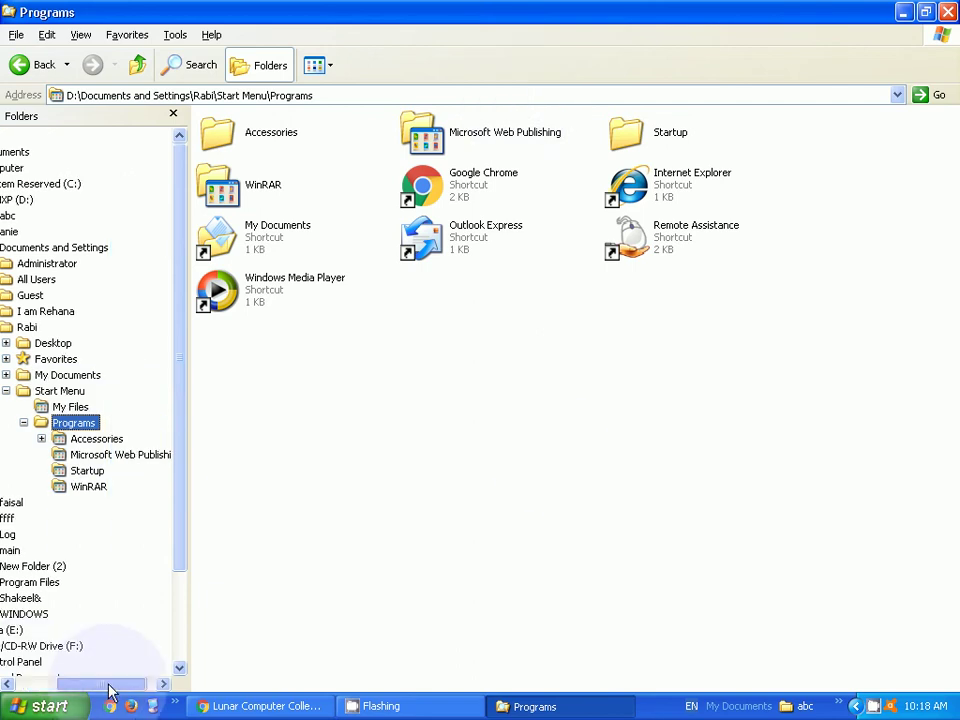
pyautogui.moveTo(110, 688); pyautogui.dragTo(82, 684)
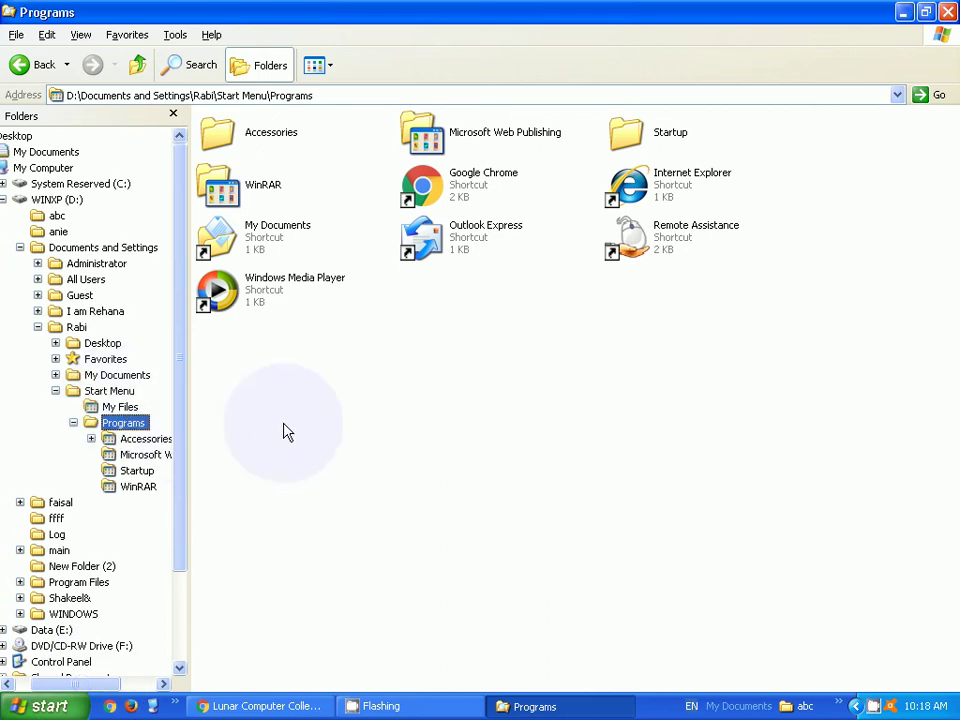
pyautogui.click(52, 700)
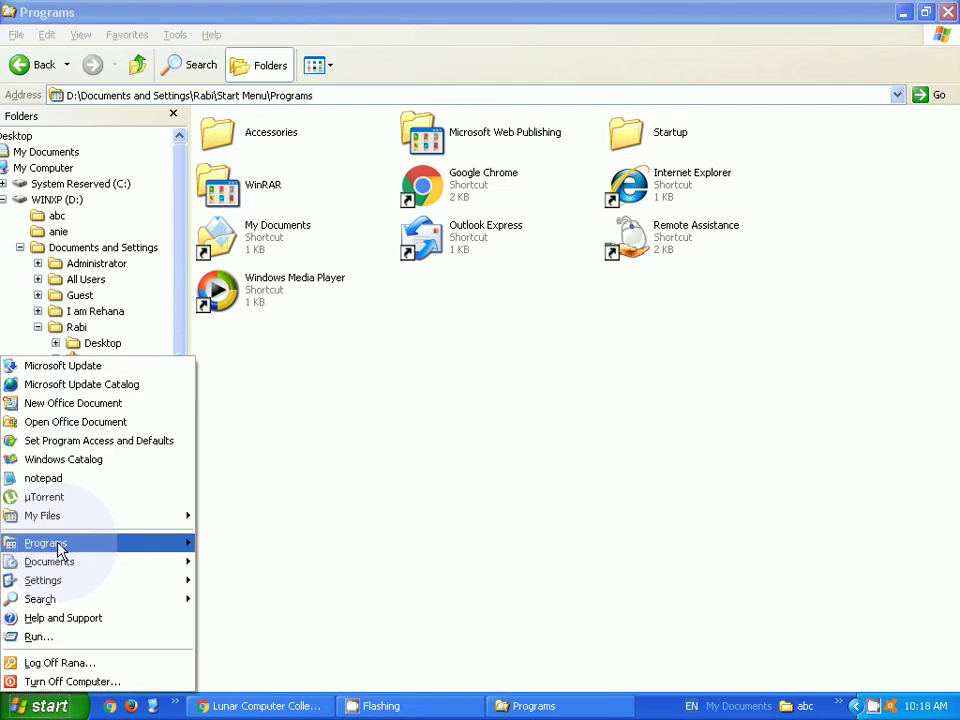
pyautogui.moveTo(57, 548)
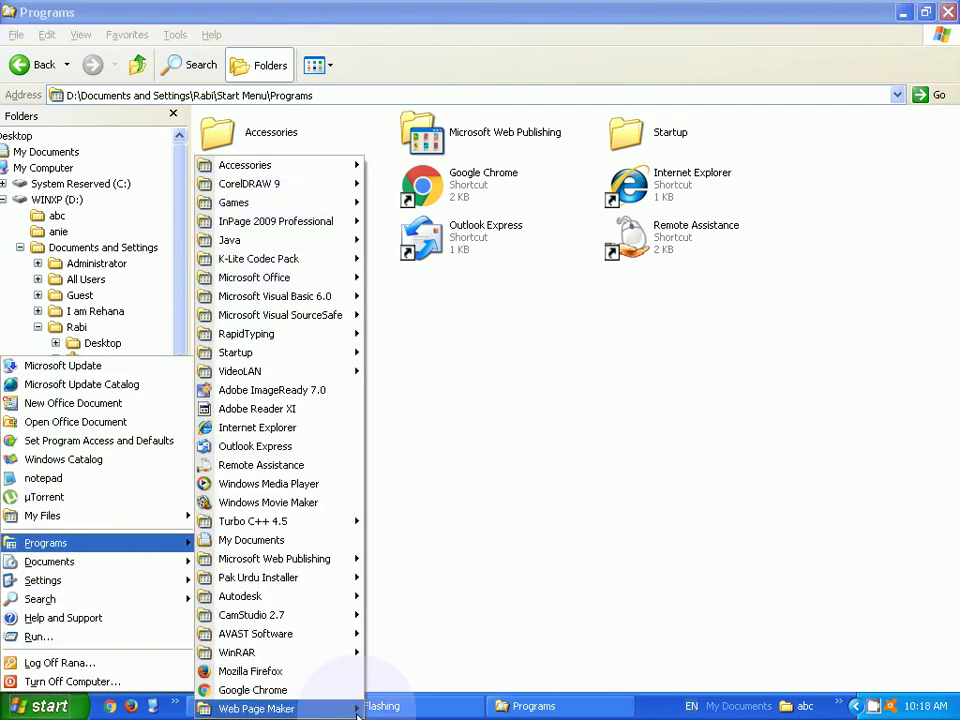
pyautogui.click(588, 462)
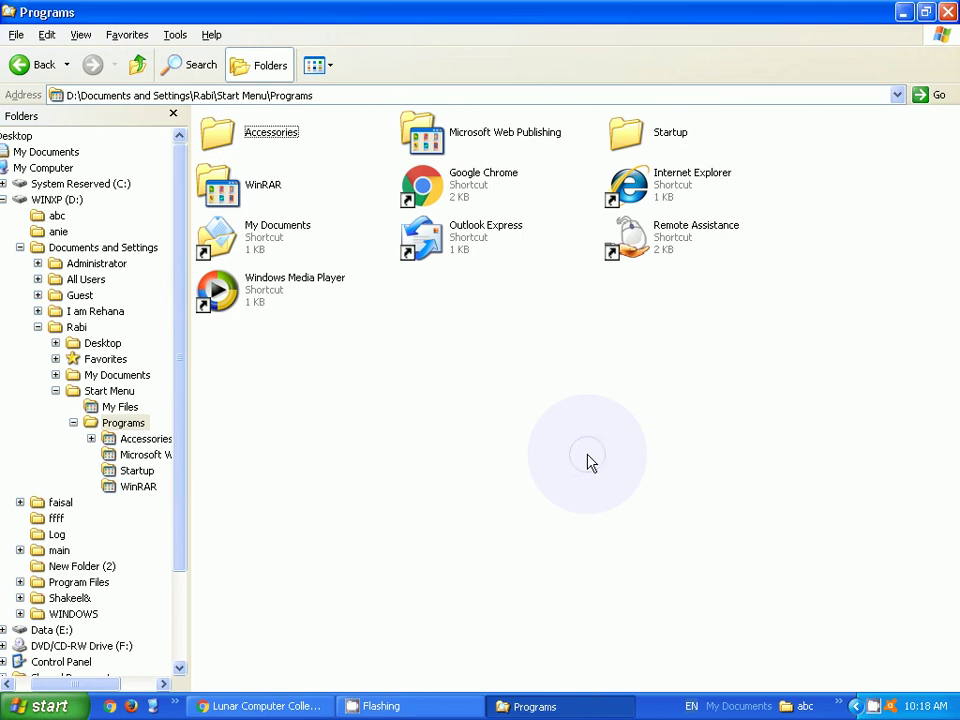
# - View the item types available for creation in the Programs folder without creating anything
pyautogui.rightClick(484, 377)
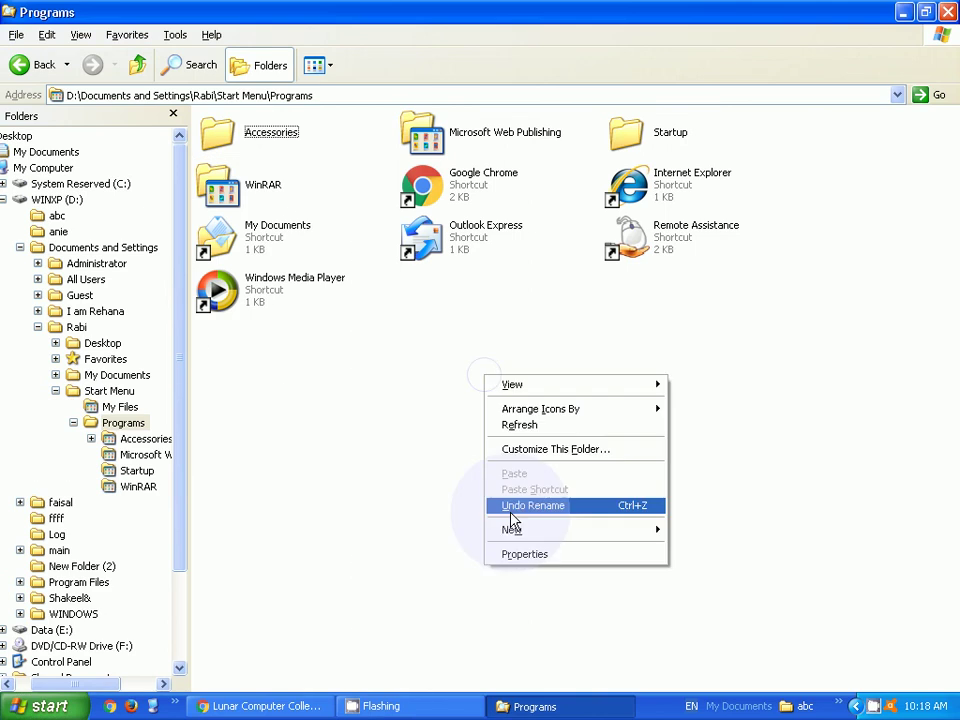
pyautogui.moveTo(514, 531)
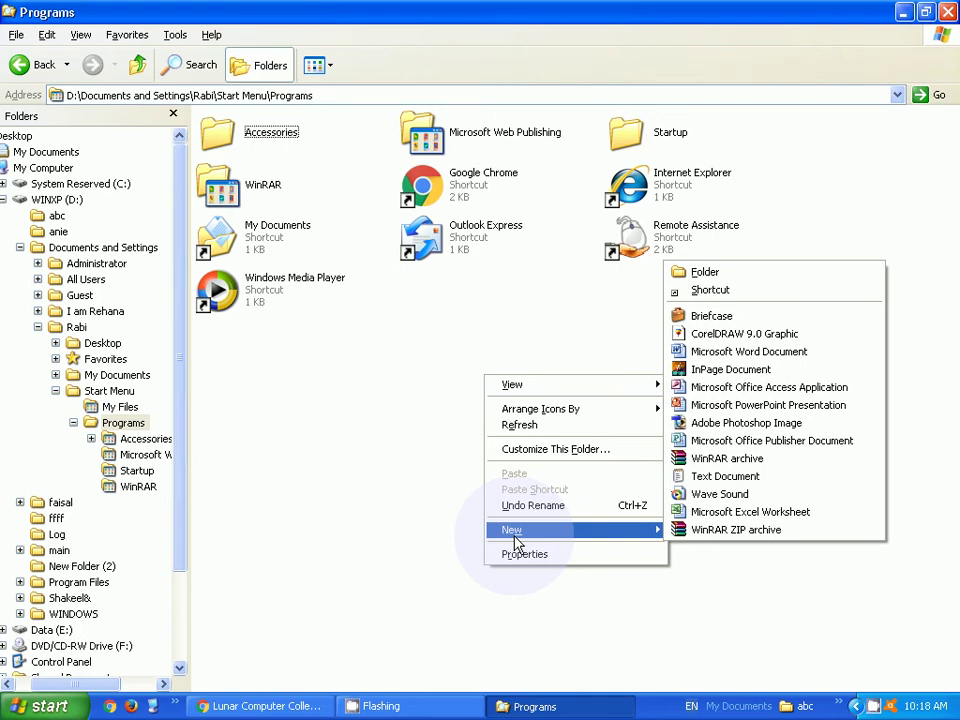
pyautogui.click(366, 512)
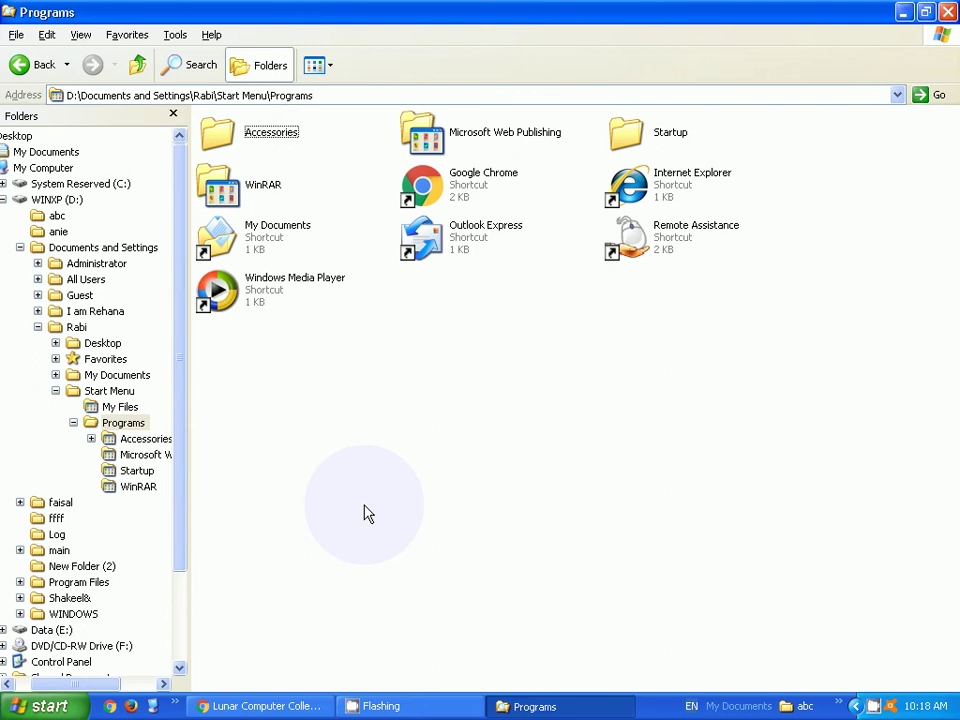
# - Delete the calc shortcut from the My Files folder under Start Menu, sending it to the Recycle Bin
pyautogui.click(115, 408)
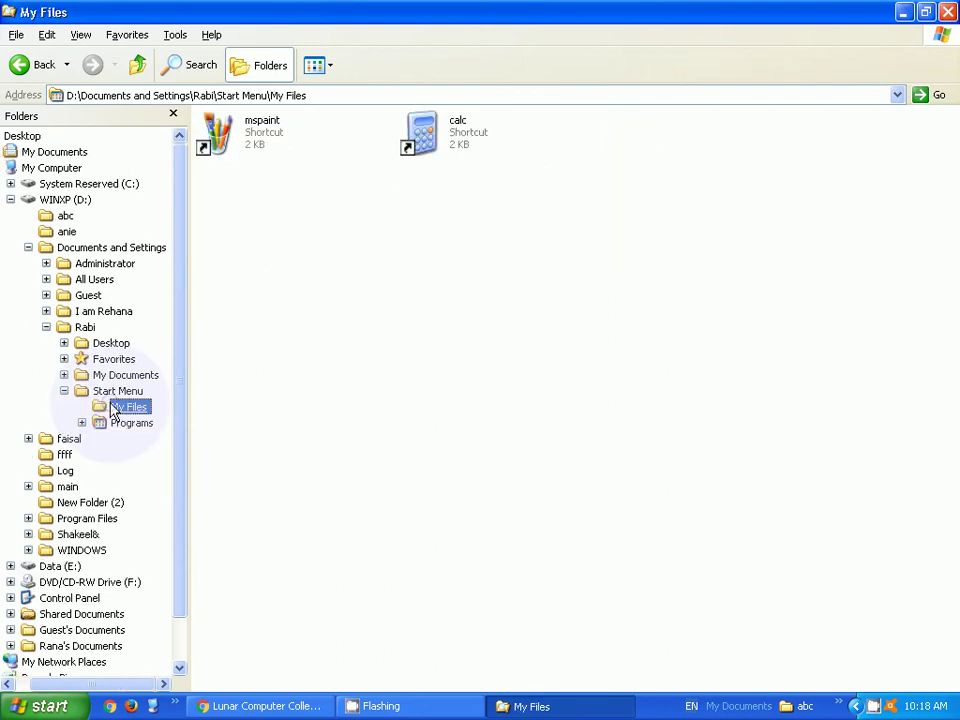
pyautogui.click(447, 140)
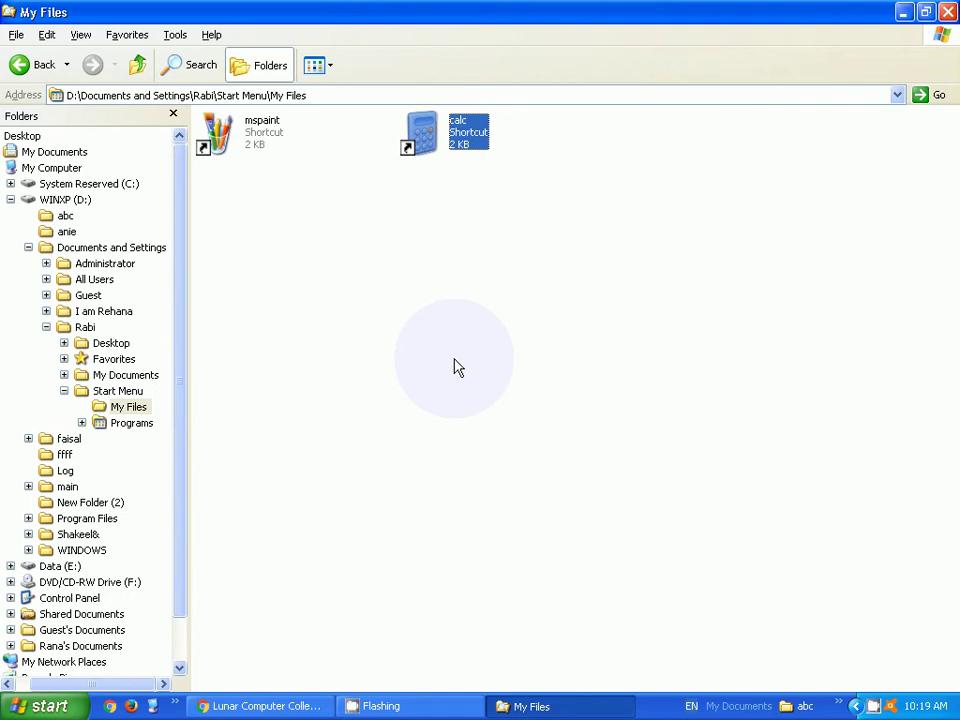
pyautogui.rightClick(426, 140)
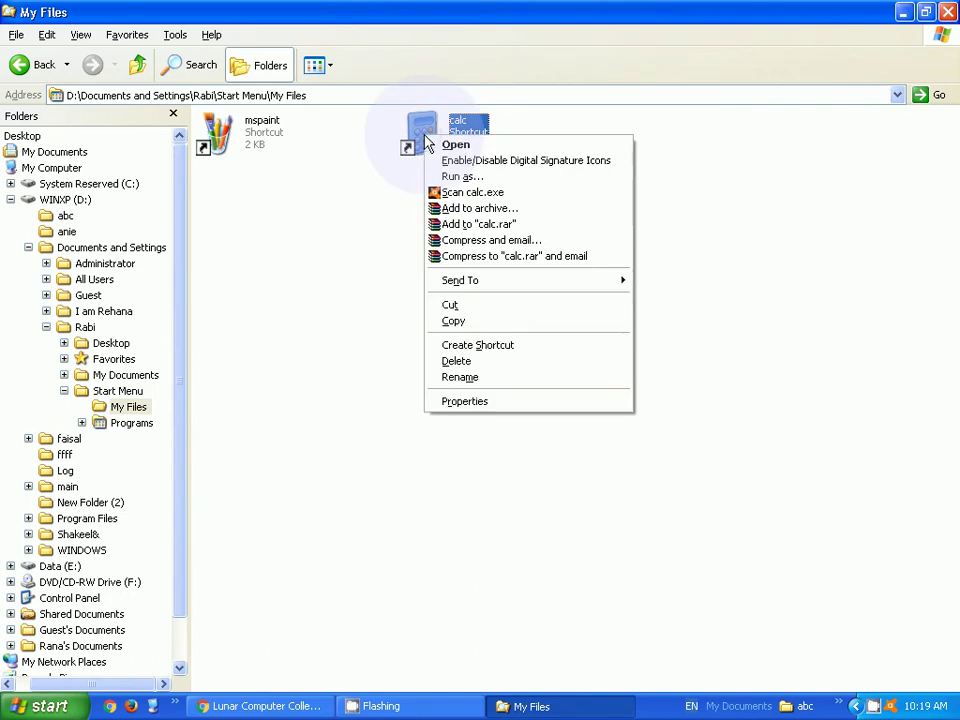
pyautogui.click(403, 343)
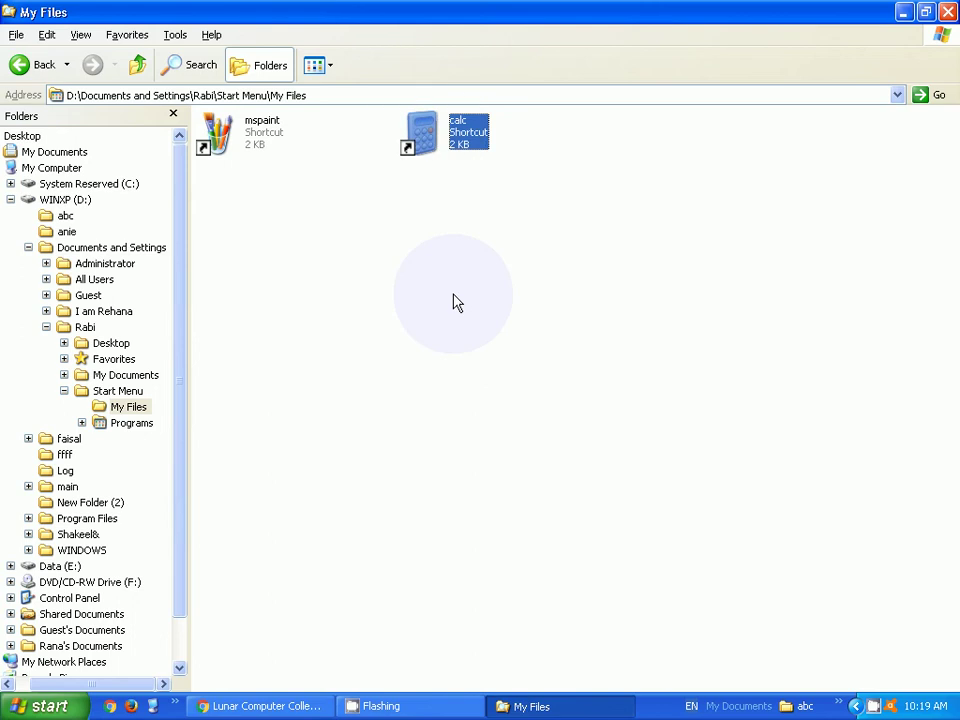
pyautogui.press('Delete')
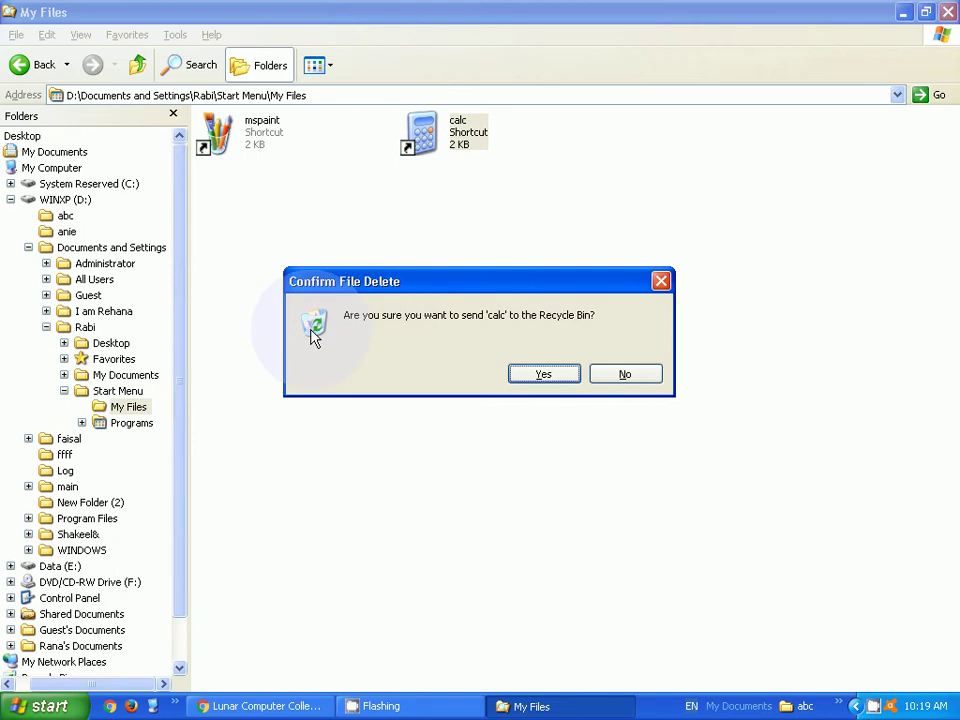
pyautogui.click(531, 378)
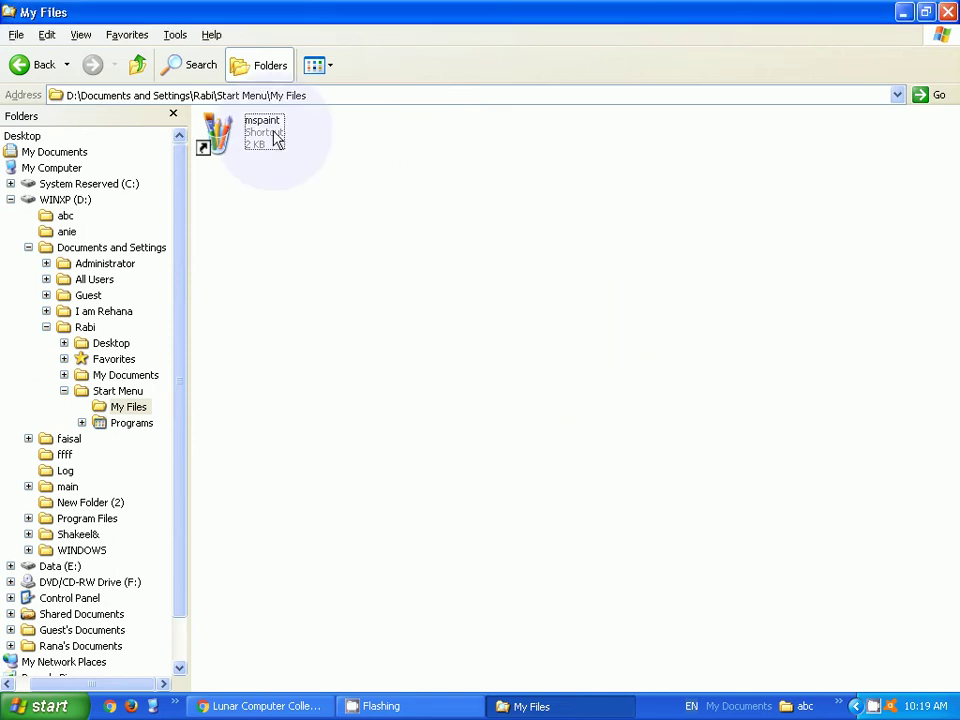
# - Close the folder window, accept the Start menu customization and taskbar properties, and check the My Files submenu
pyautogui.click(948, 12)
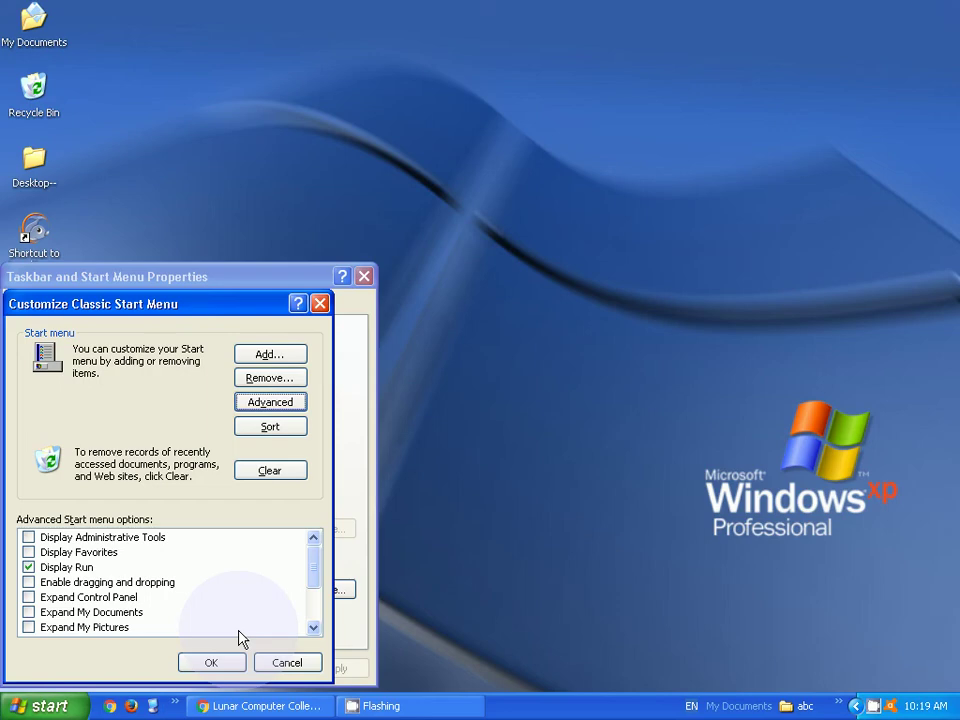
pyautogui.click(205, 662)
pyautogui.click(183, 668)
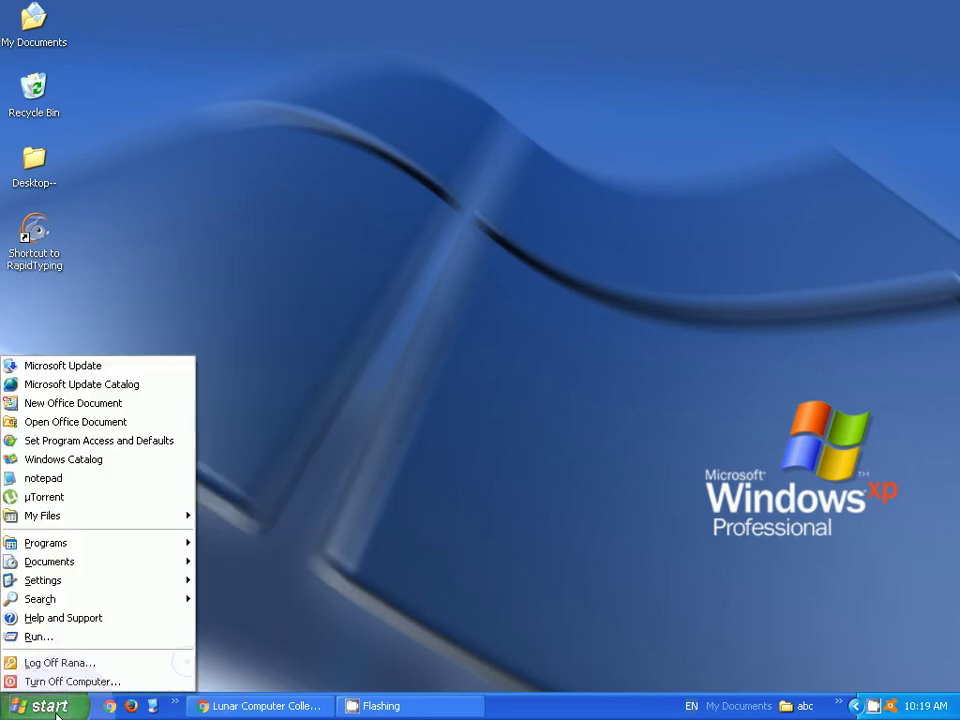
pyautogui.moveTo(100, 515)
pyautogui.click(228, 513)
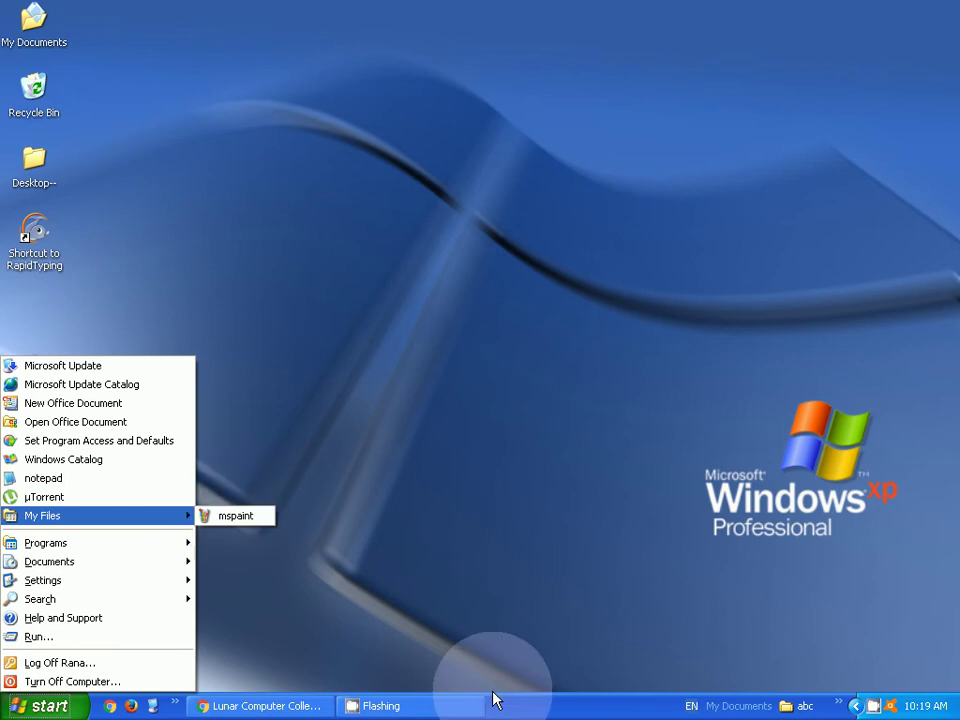
# - Sort the Classic Start menu items through the Start menu customization and accept both dialogs
pyautogui.rightClick(529, 699)
pyautogui.click(565, 690)
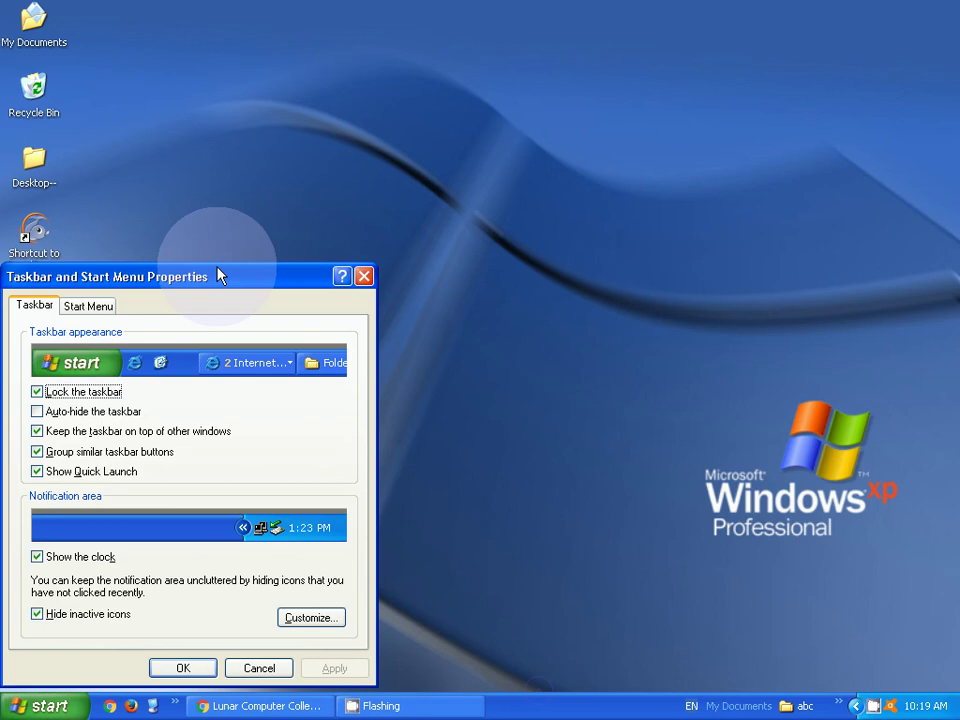
pyautogui.moveTo(218, 276); pyautogui.dragTo(390, 243)
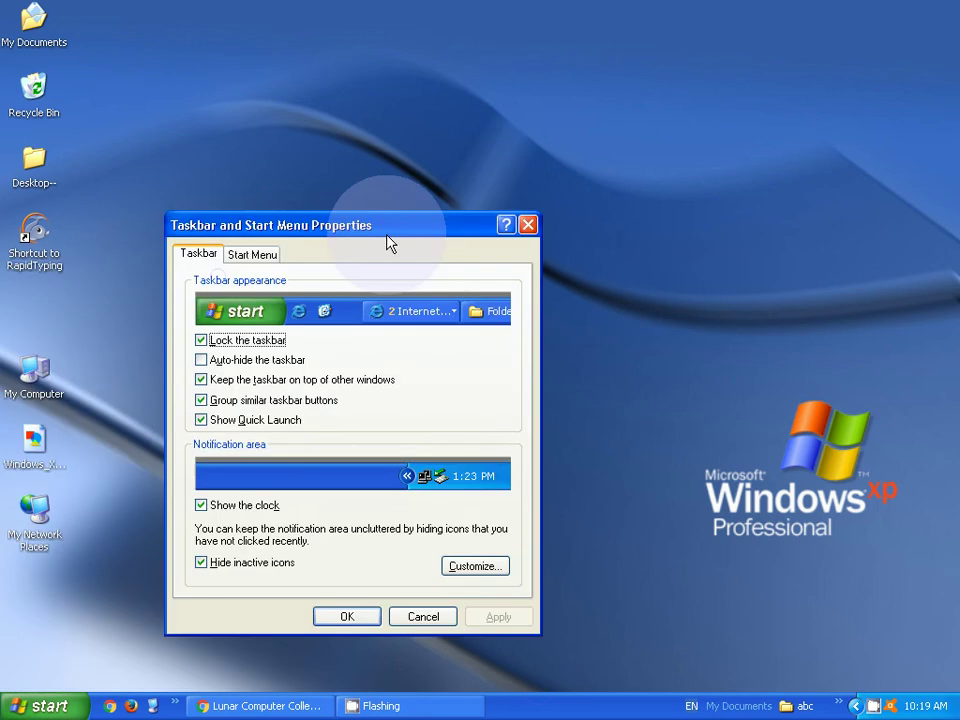
pyautogui.click(262, 254)
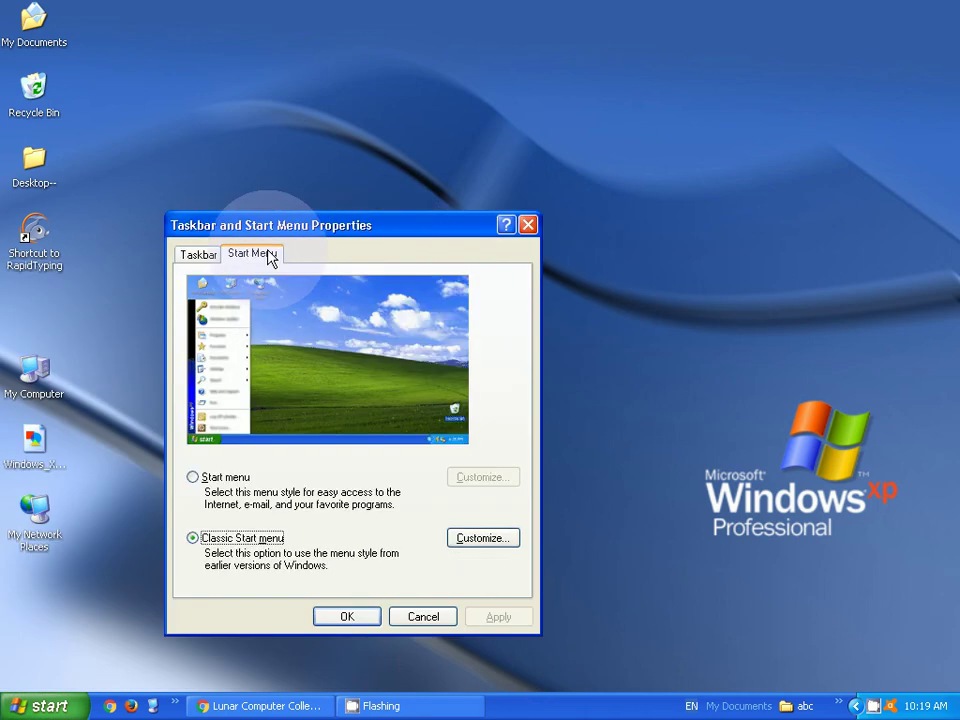
pyautogui.click(484, 539)
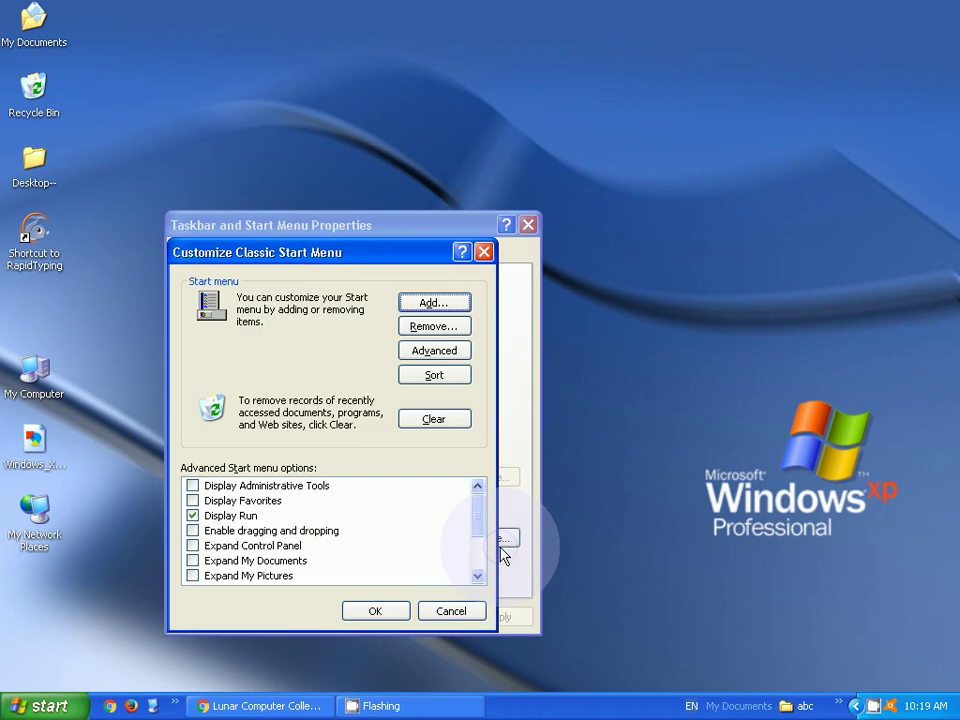
pyautogui.click(434, 376)
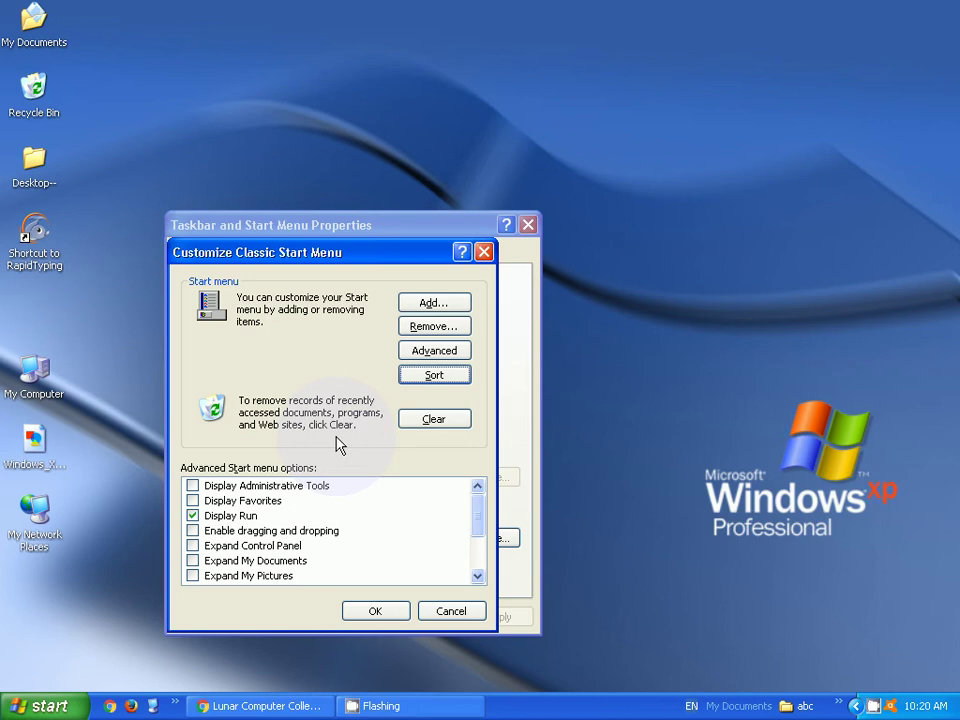
pyautogui.click(376, 611)
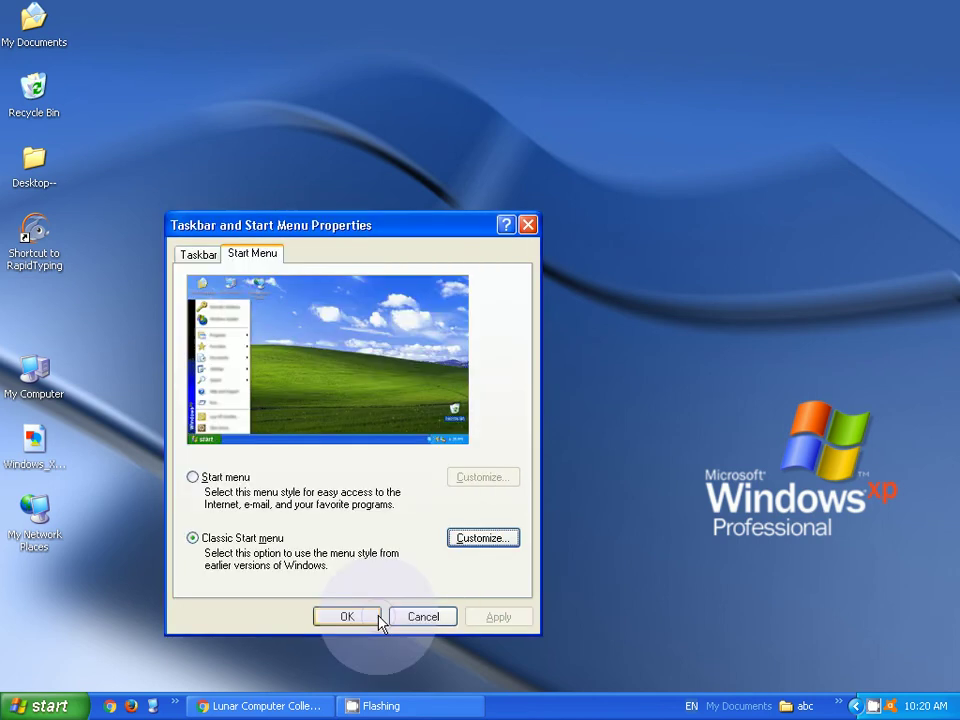
pyautogui.click(347, 616)
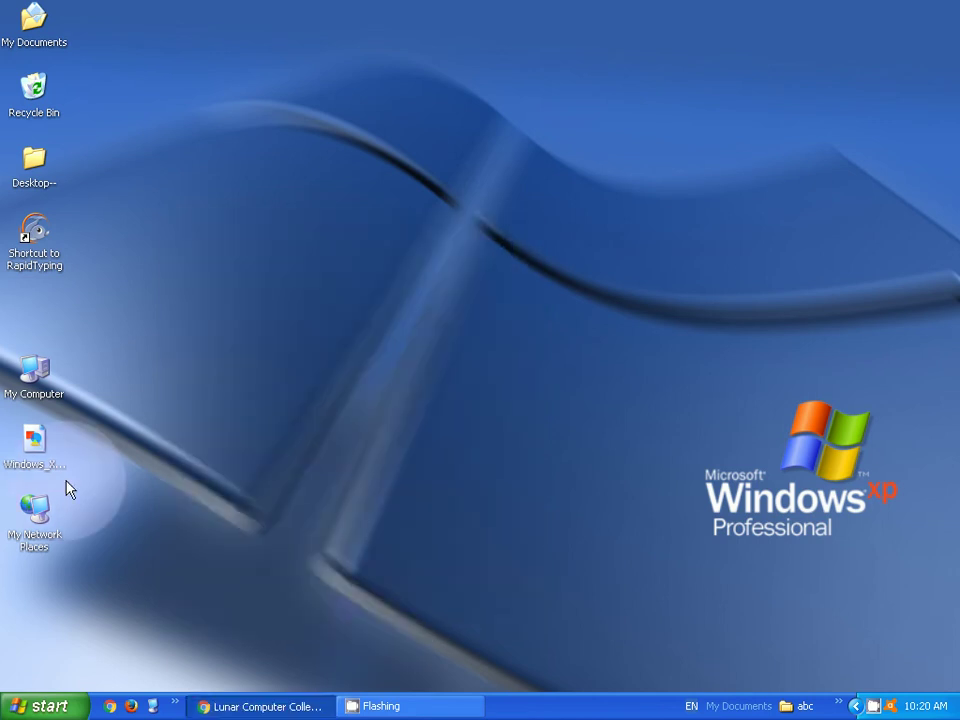
# - Check the order of the Start menu items and view the recent files in the Documents submenu
pyautogui.click(30, 708)
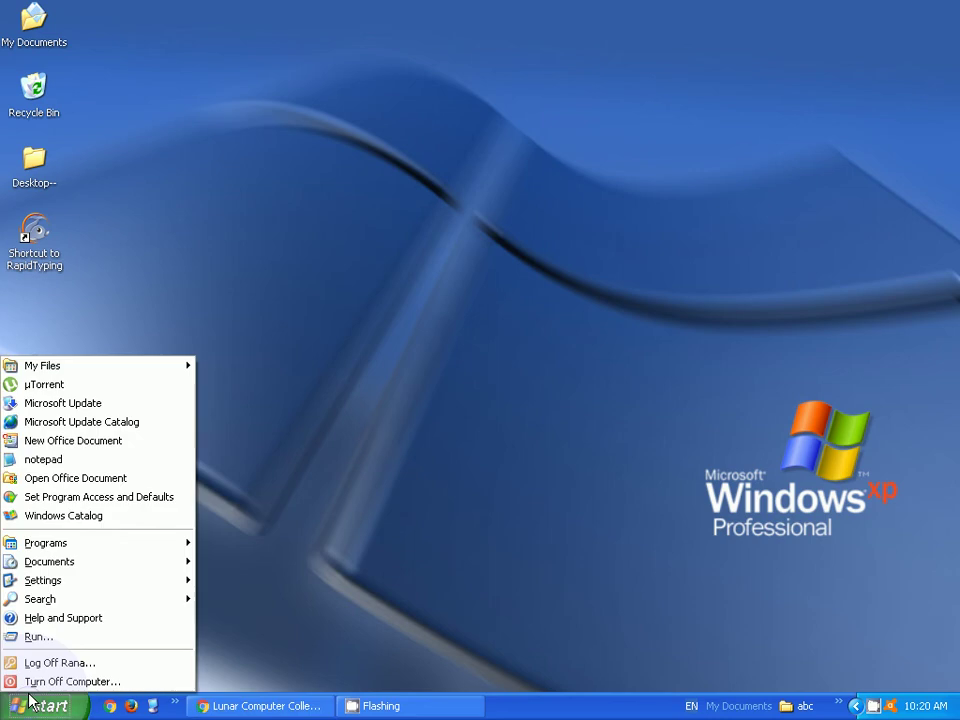
pyautogui.moveTo(30, 571)
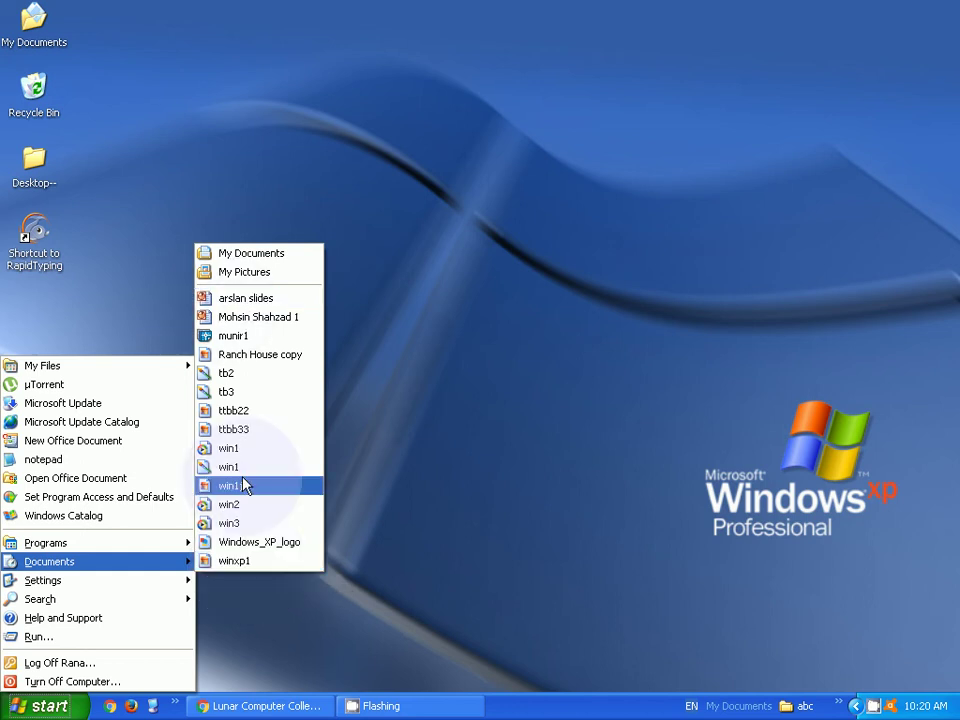
# - Launch Paint through the Run command and draw overlapping freehand loops across the blank canvas with the Pencil
pyautogui.click(411, 506)
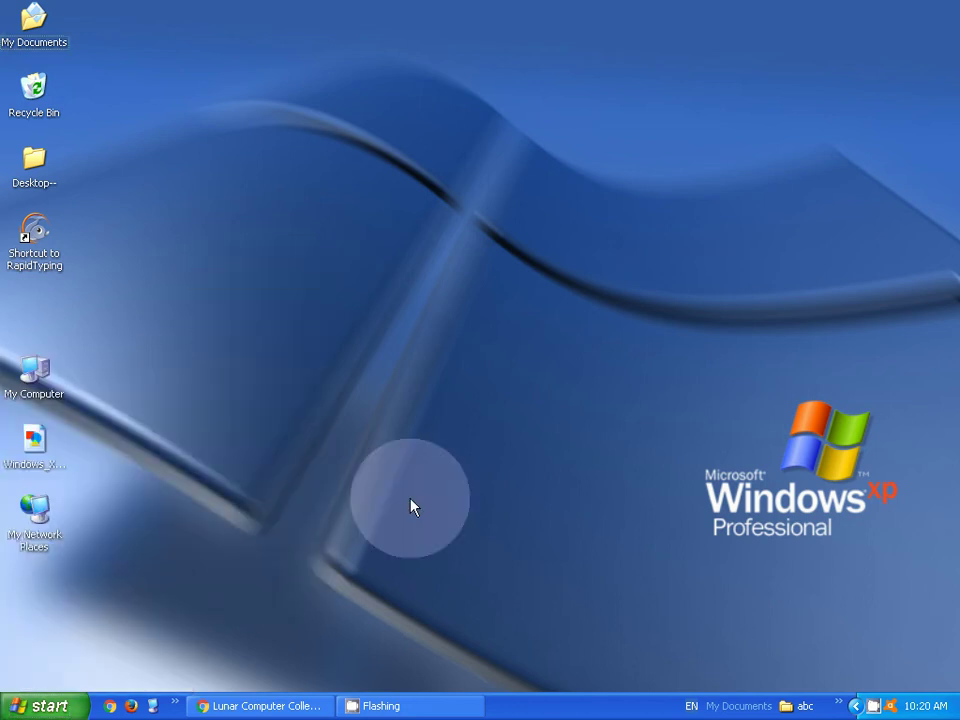
pyautogui.click(55, 706)
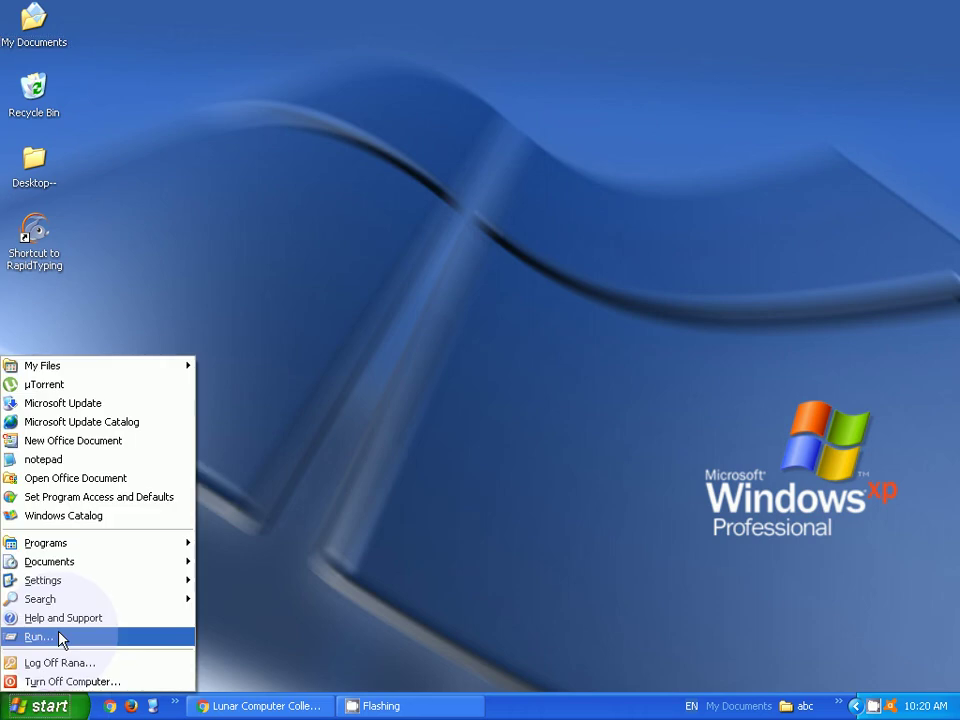
pyautogui.click(60, 637)
pyautogui.press('Return')
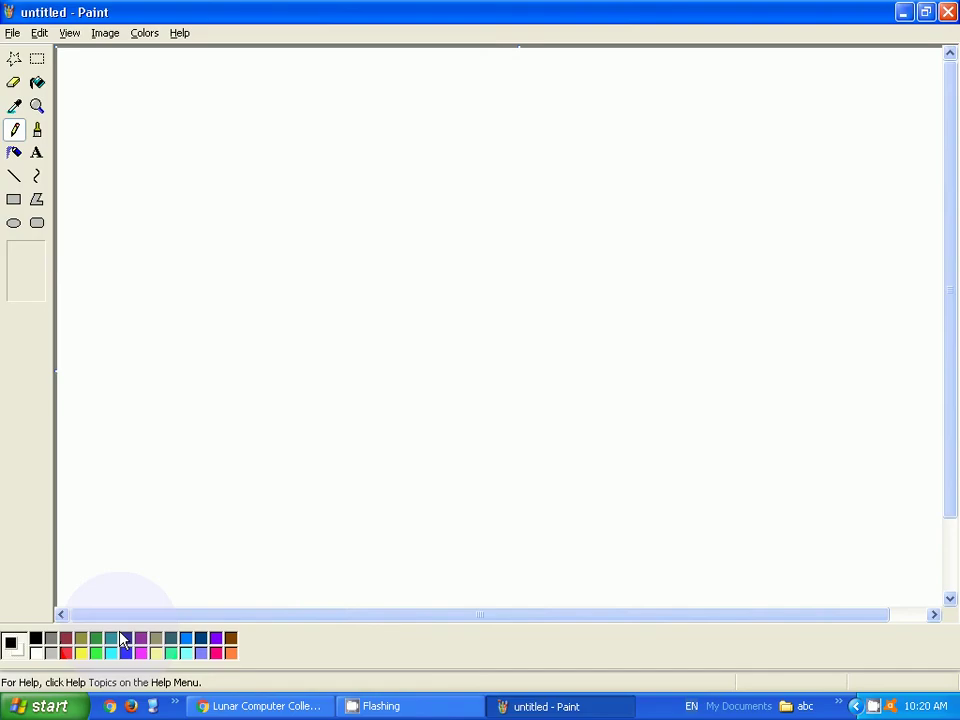
pyautogui.moveTo(401, 332)
pyautogui.mouseDown()
pyautogui.moveTo(384, 362)
pyautogui.moveTo(621, 237)
pyautogui.mouseUp()
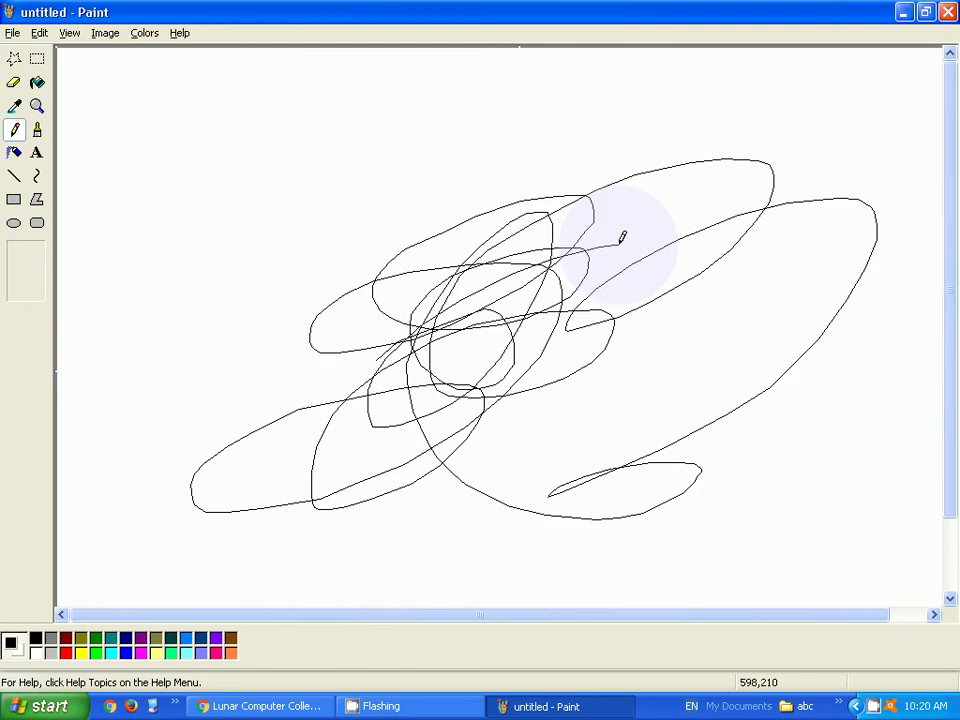
# - Close Paint and save the drawing in My Pictures as abc
pyautogui.click(948, 12)
pyautogui.click(403, 382)
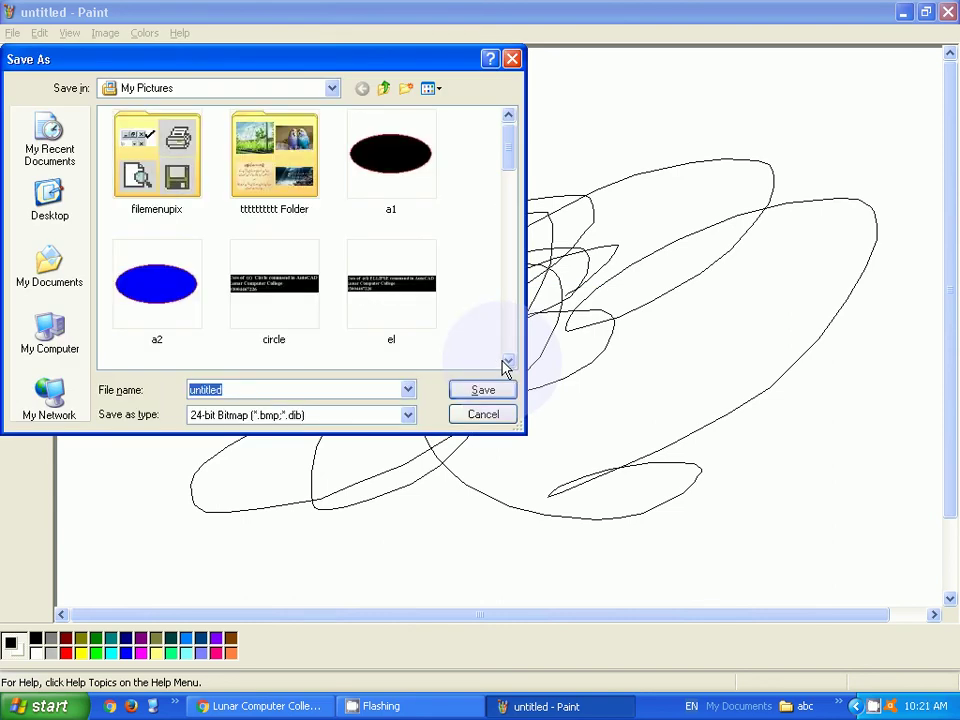
pyautogui.write('abc')
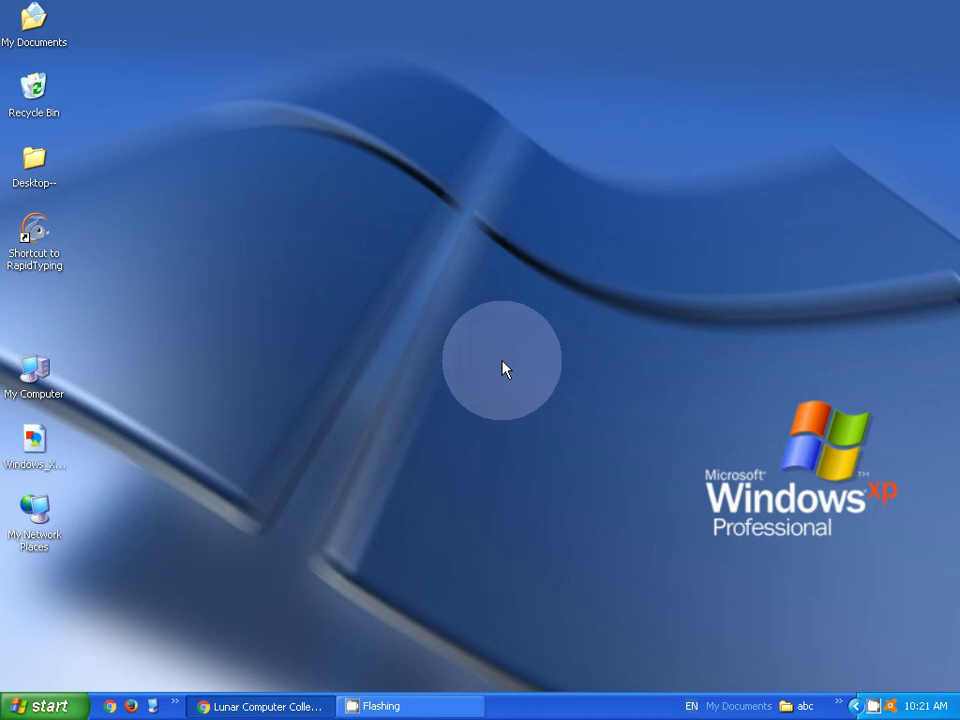
# - View the abc picture maximized from the Start menu's recent documents, close it, and look over the recent documents again
pyautogui.press('super')
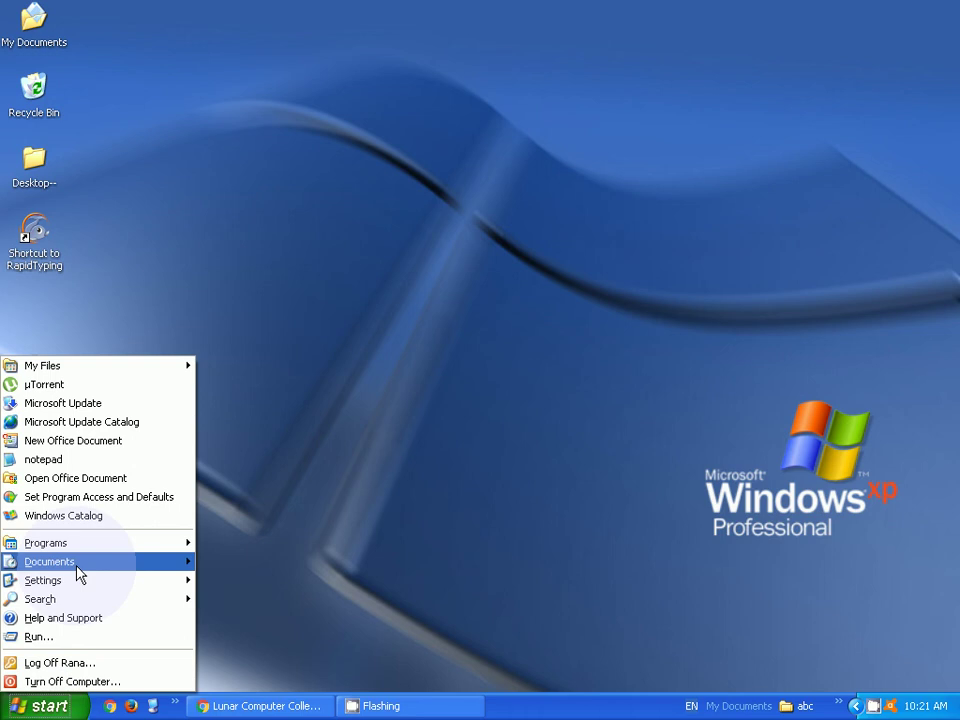
pyautogui.moveTo(77, 567)
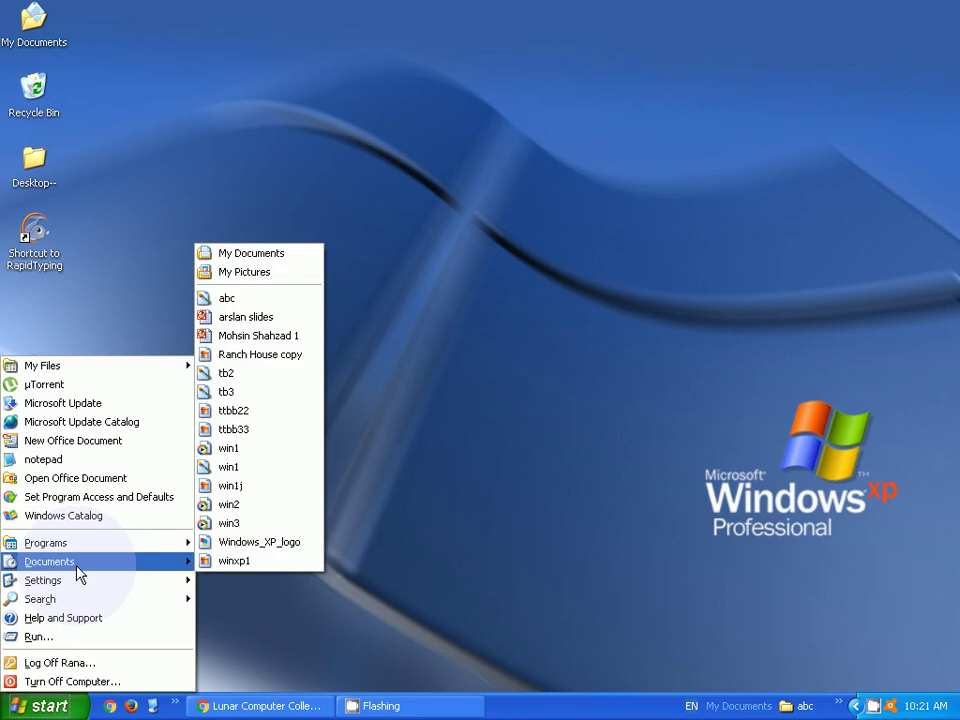
pyautogui.click(230, 300)
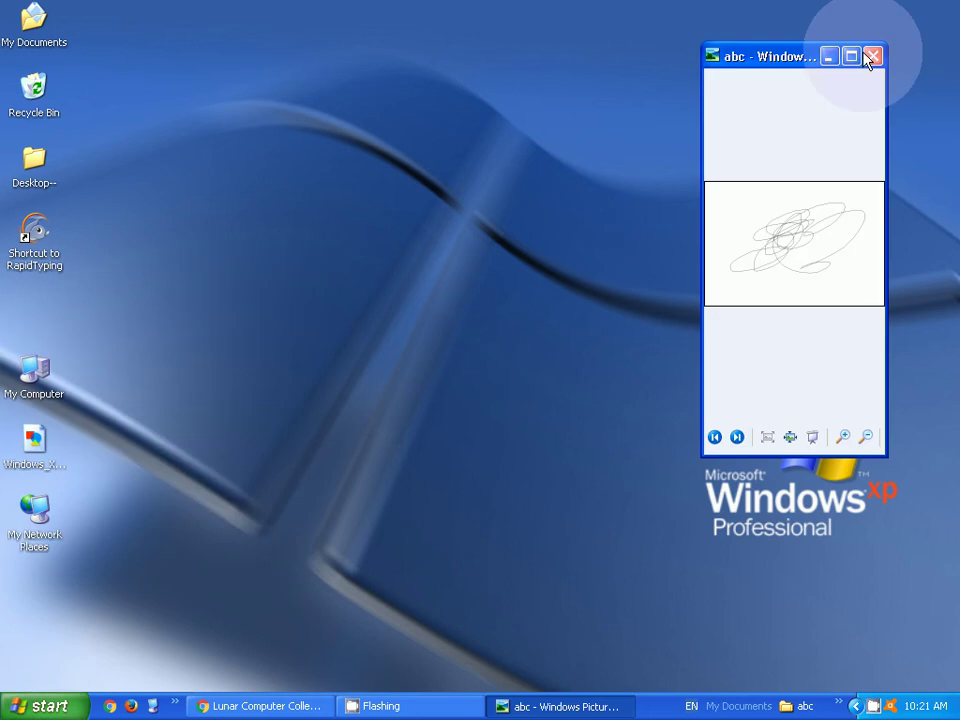
pyautogui.click(853, 56)
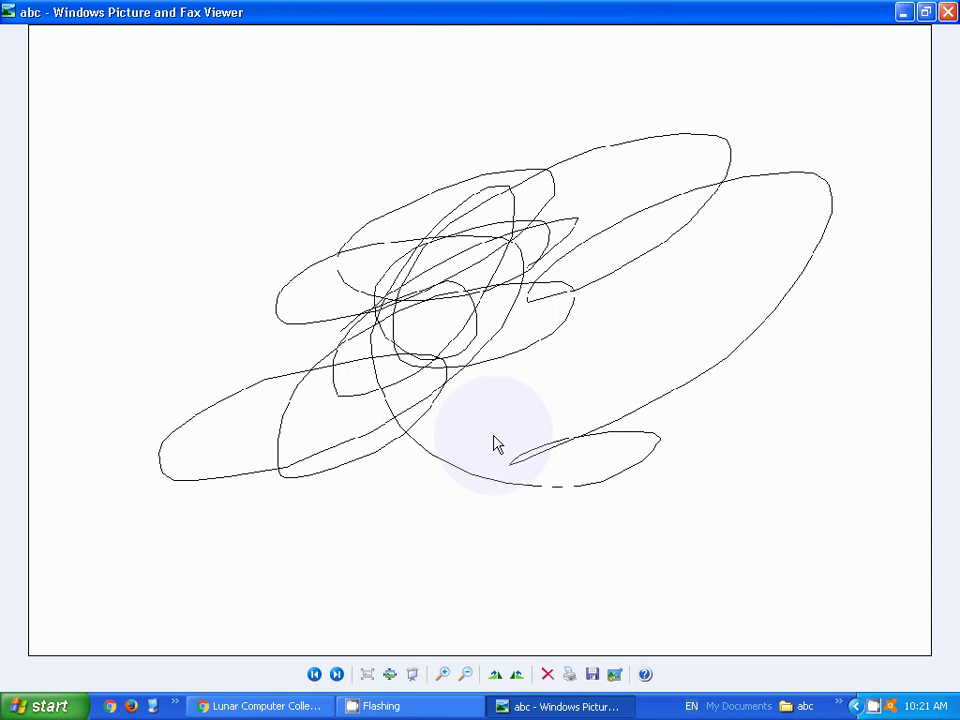
pyautogui.click(948, 12)
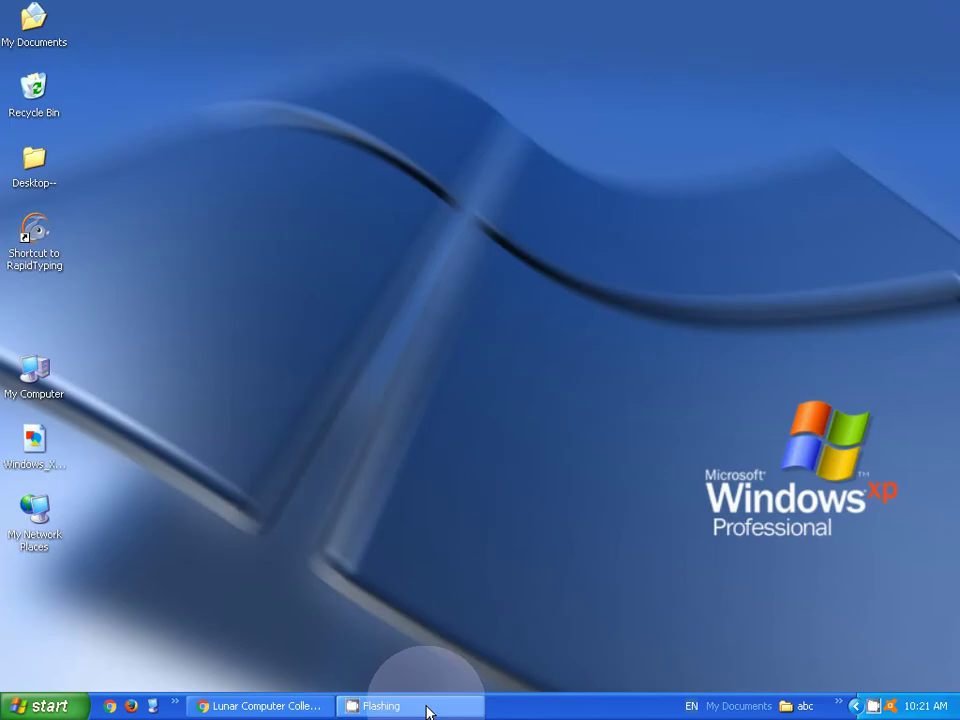
pyautogui.click(45, 706)
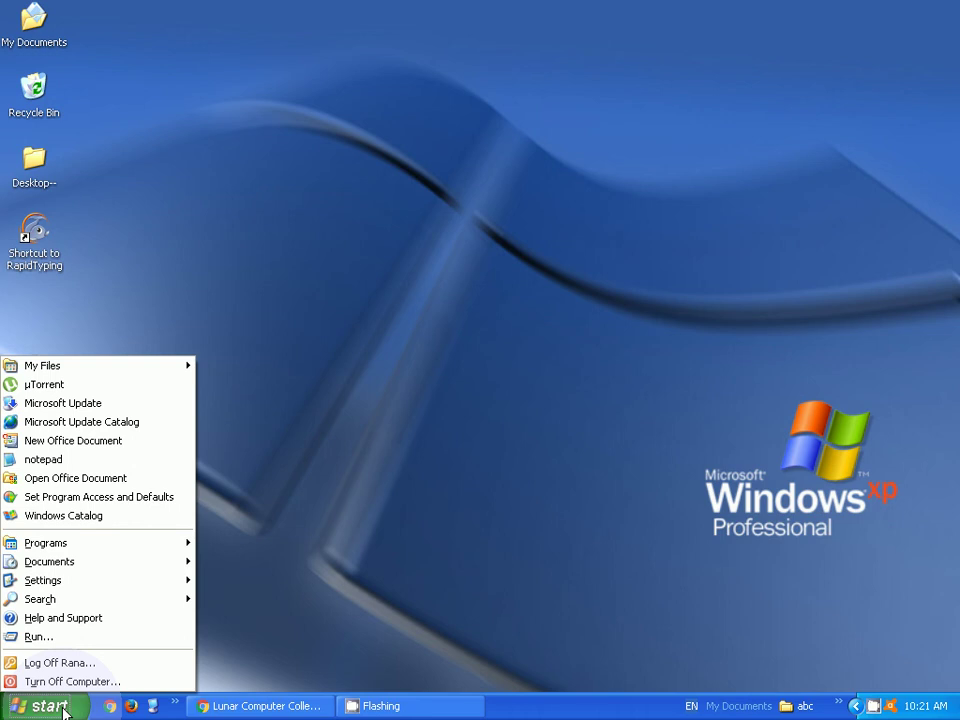
pyautogui.click(94, 564)
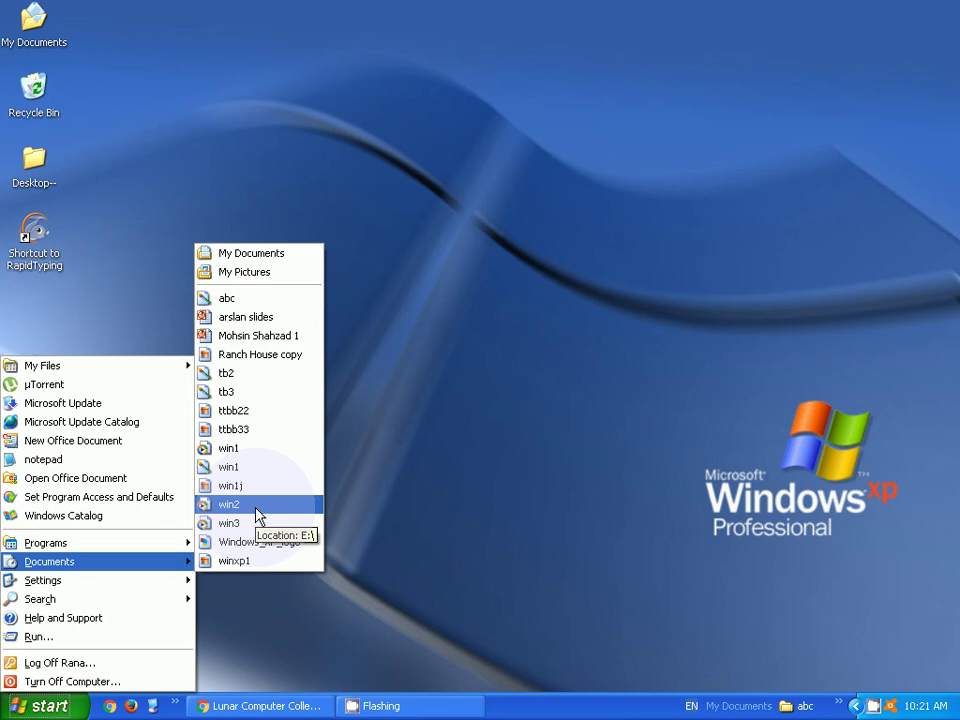
# - Clear the records of recently accessed documents, programs and Web sites in the Classic Start menu customization and accept both dialogs
pyautogui.rightClick(565, 703)
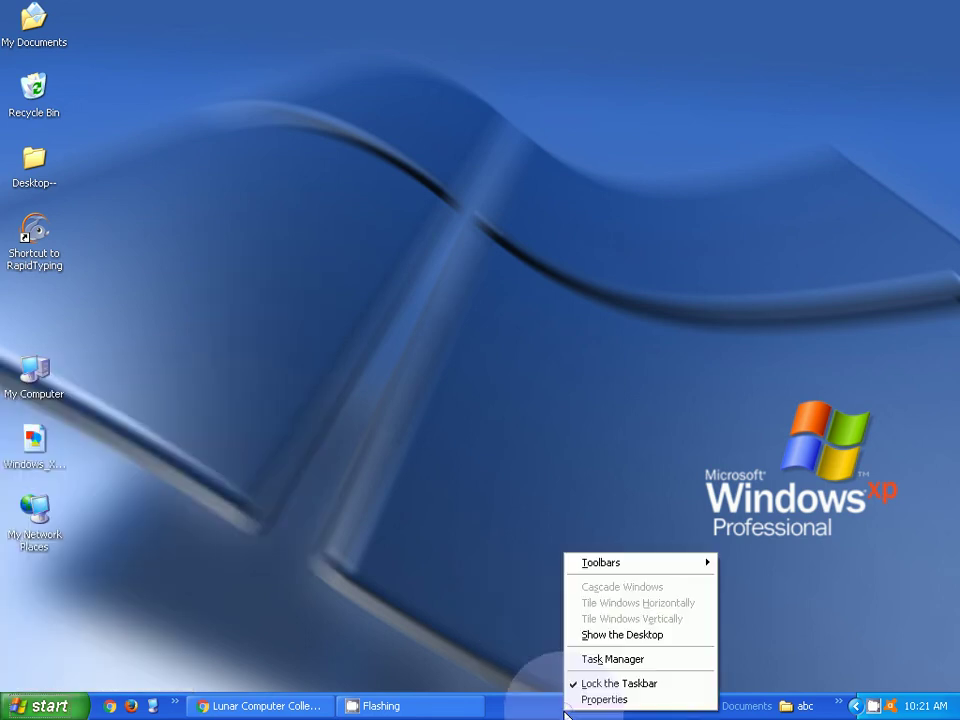
pyautogui.click(595, 697)
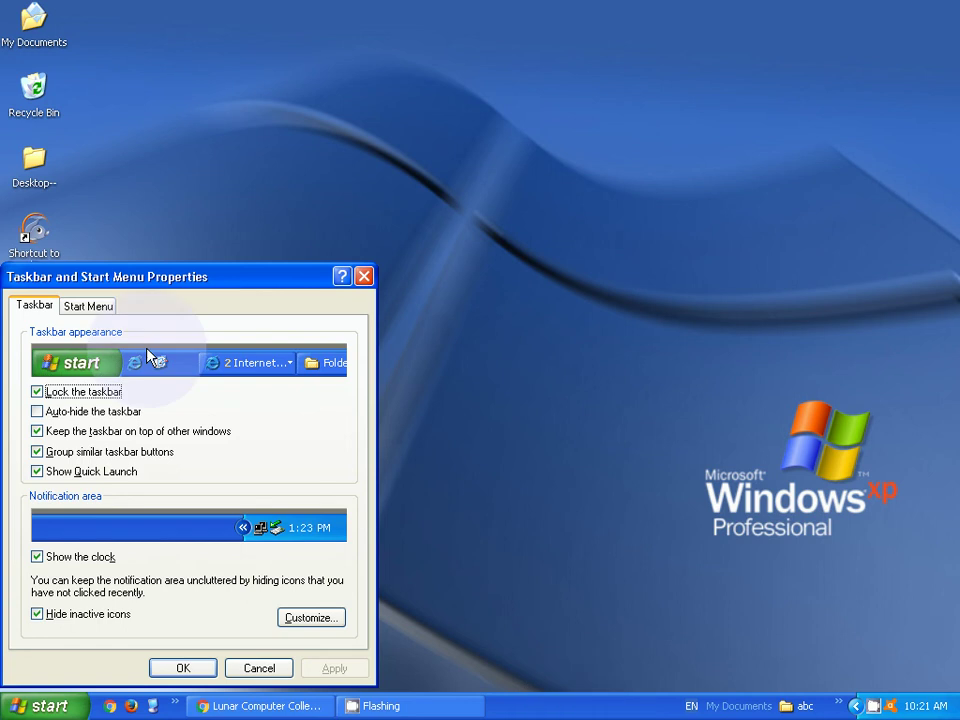
pyautogui.click(88, 308)
pyautogui.click(313, 590)
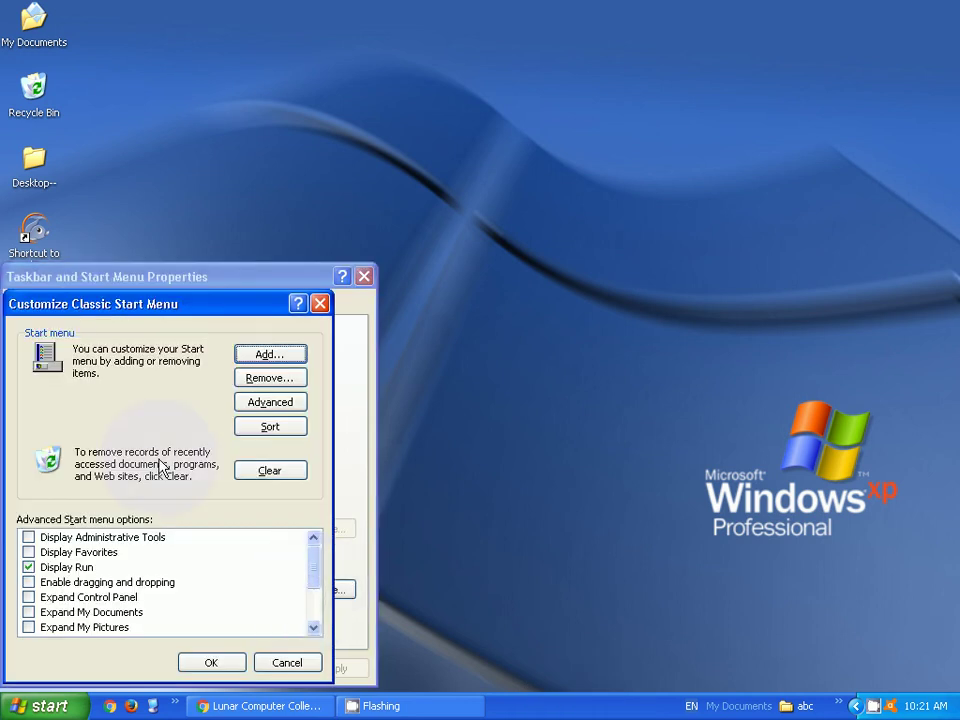
pyautogui.click(274, 472)
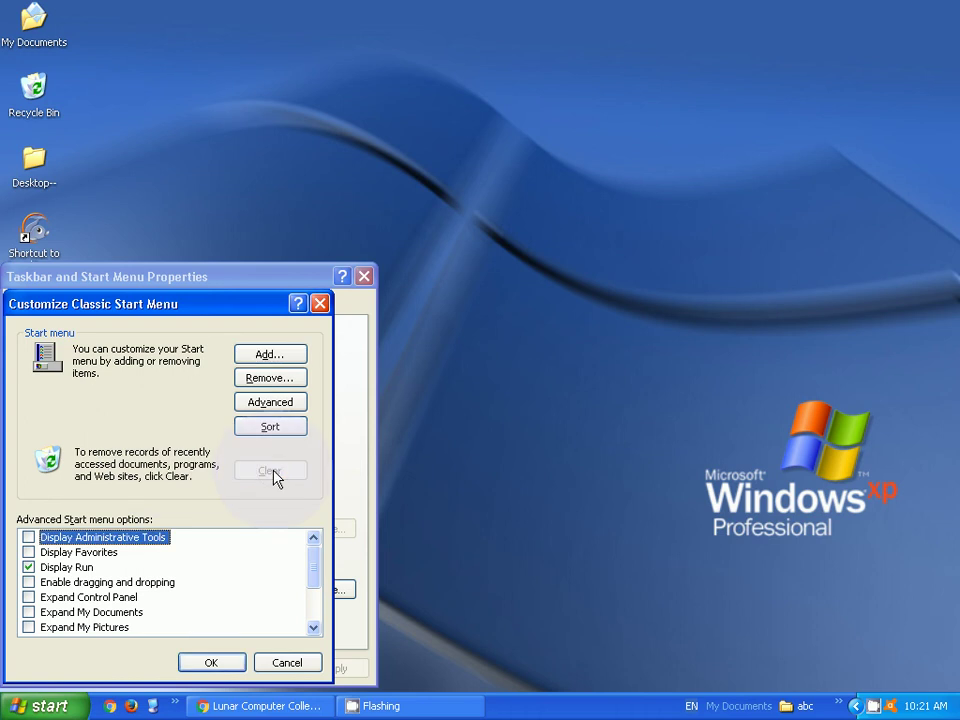
pyautogui.click(211, 664)
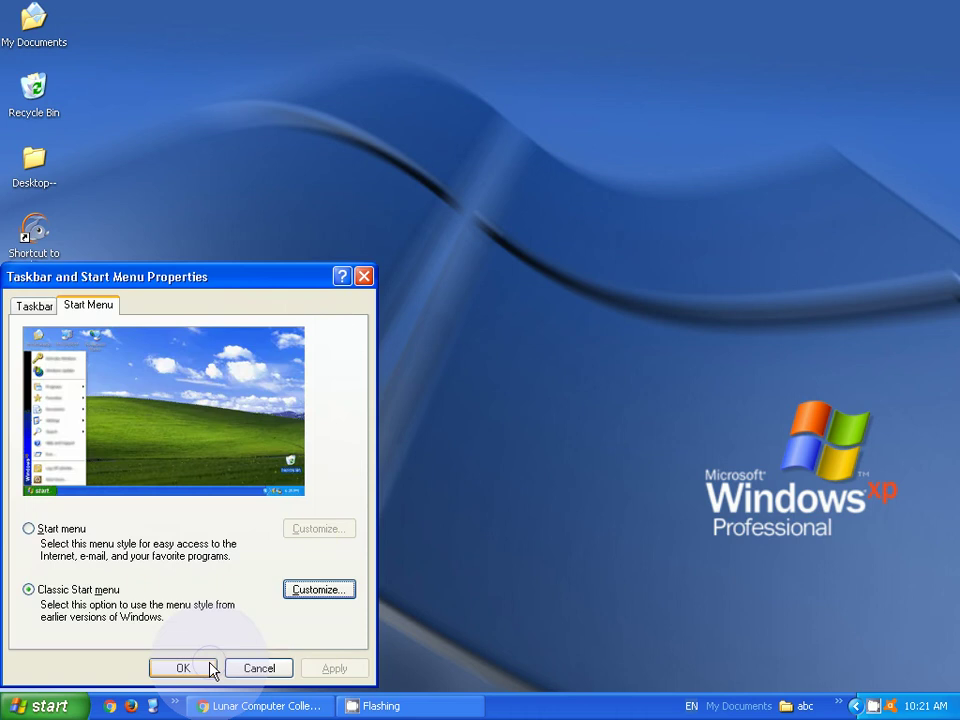
pyautogui.click(186, 667)
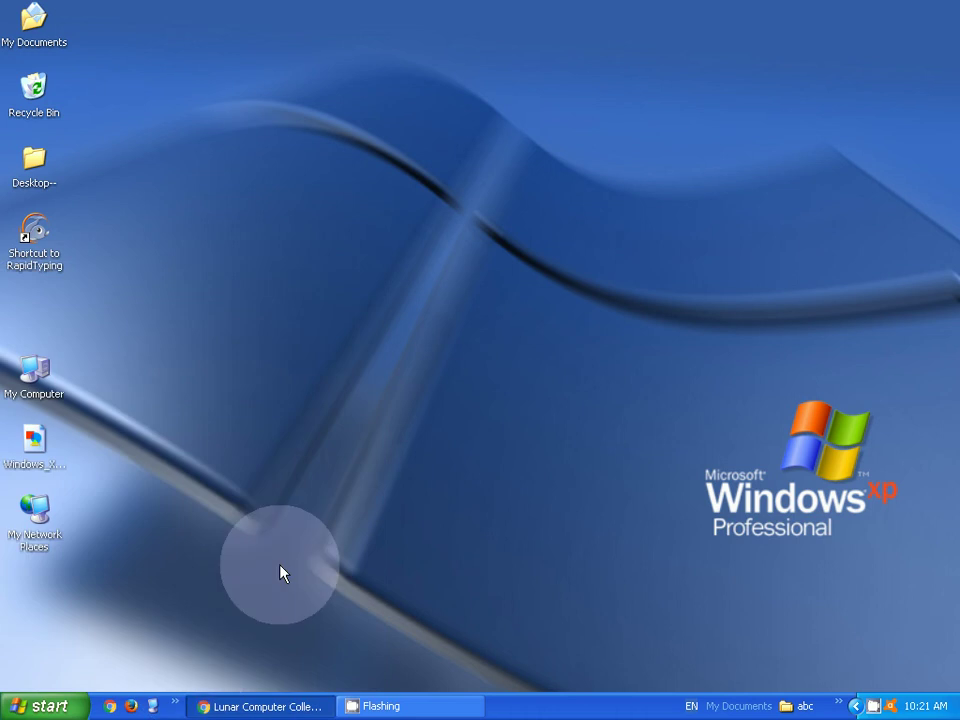
# - Check the Start menu's Documents submenu for recent files and close the menu
pyautogui.click(40, 706)
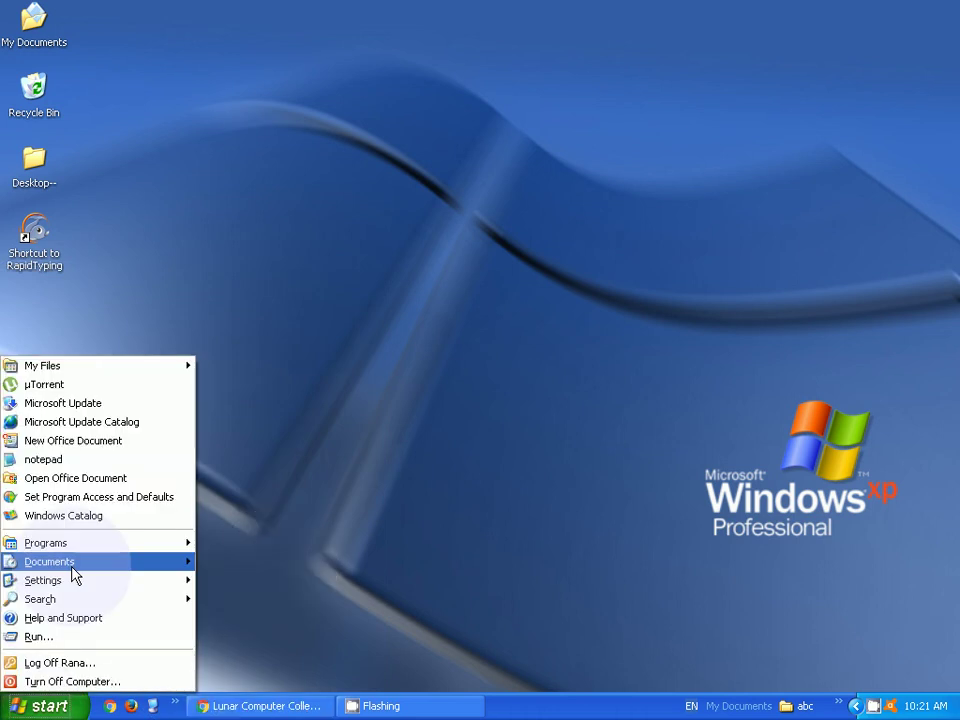
pyautogui.moveTo(72, 570)
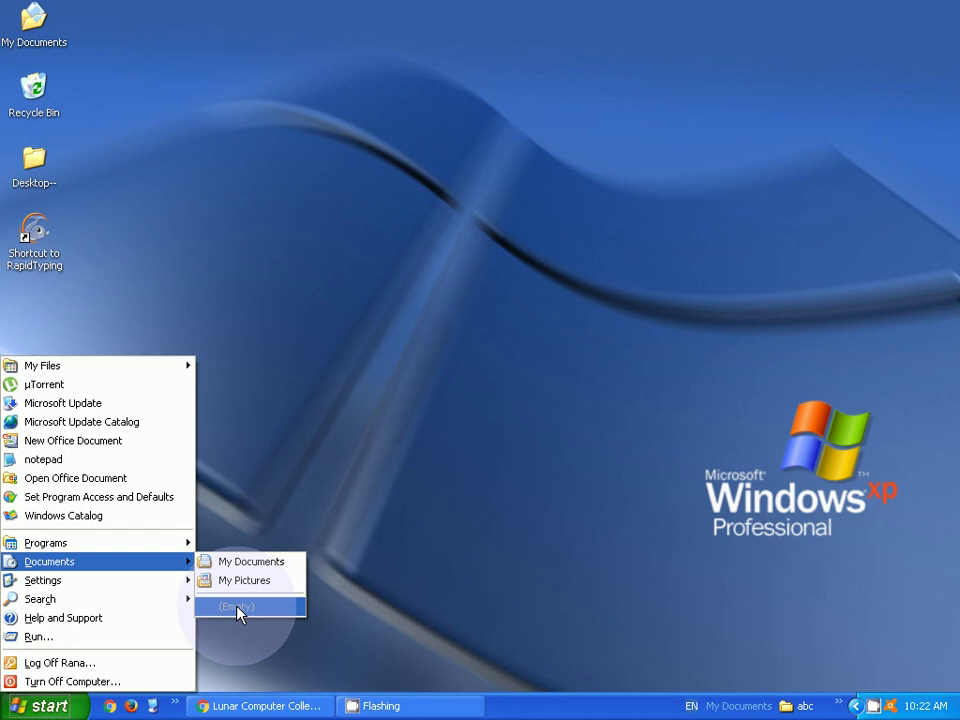
pyautogui.click(473, 518)
# - Open the Classic Start menu customization from the taskbar properties, cancelling out of the notification customization
pyautogui.rightClick(583, 703)
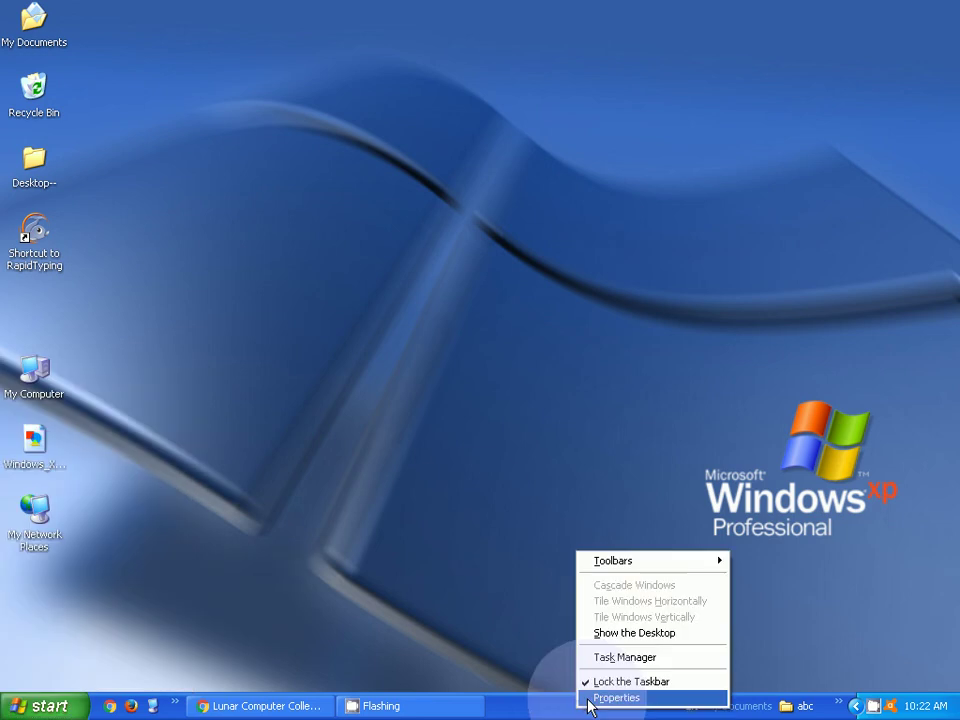
pyautogui.click(595, 697)
pyautogui.moveTo(225, 288); pyautogui.dragTo(324, 211)
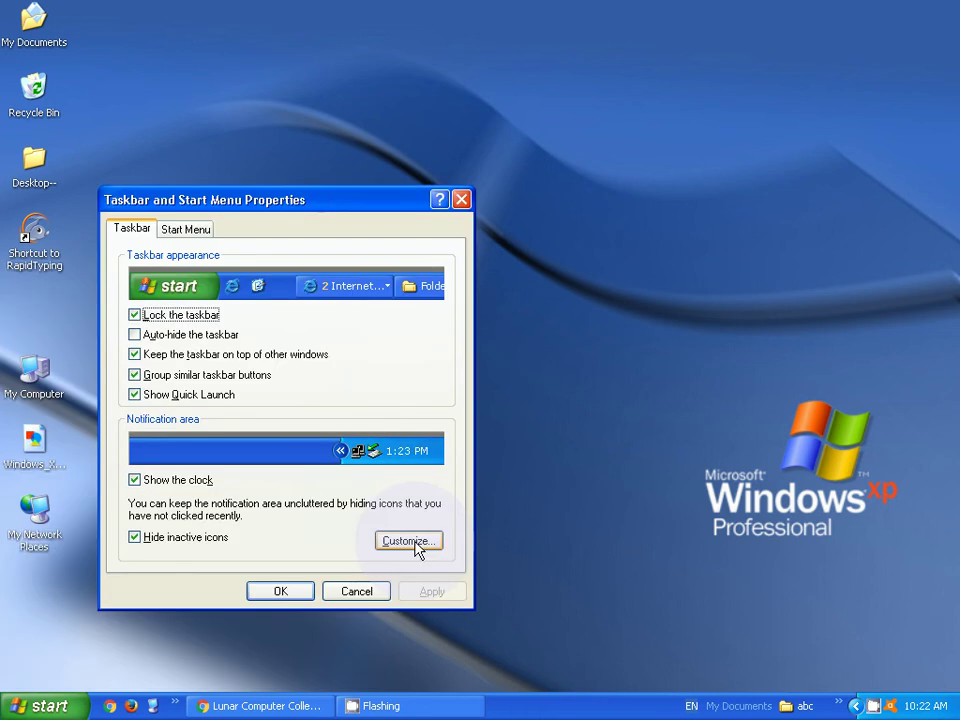
pyautogui.click(414, 546)
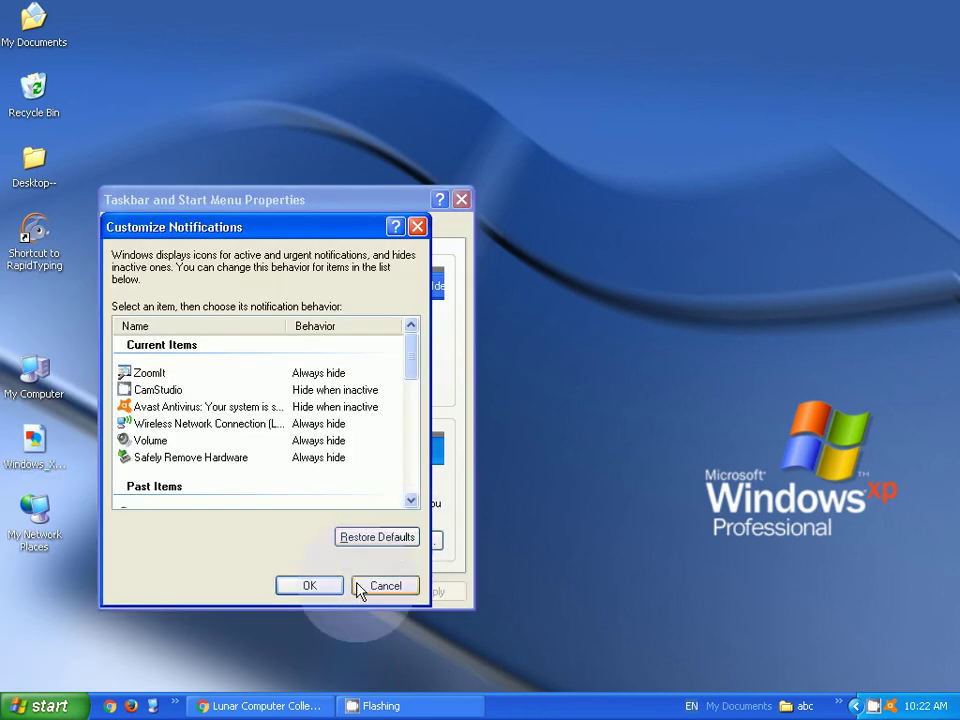
pyautogui.click(384, 586)
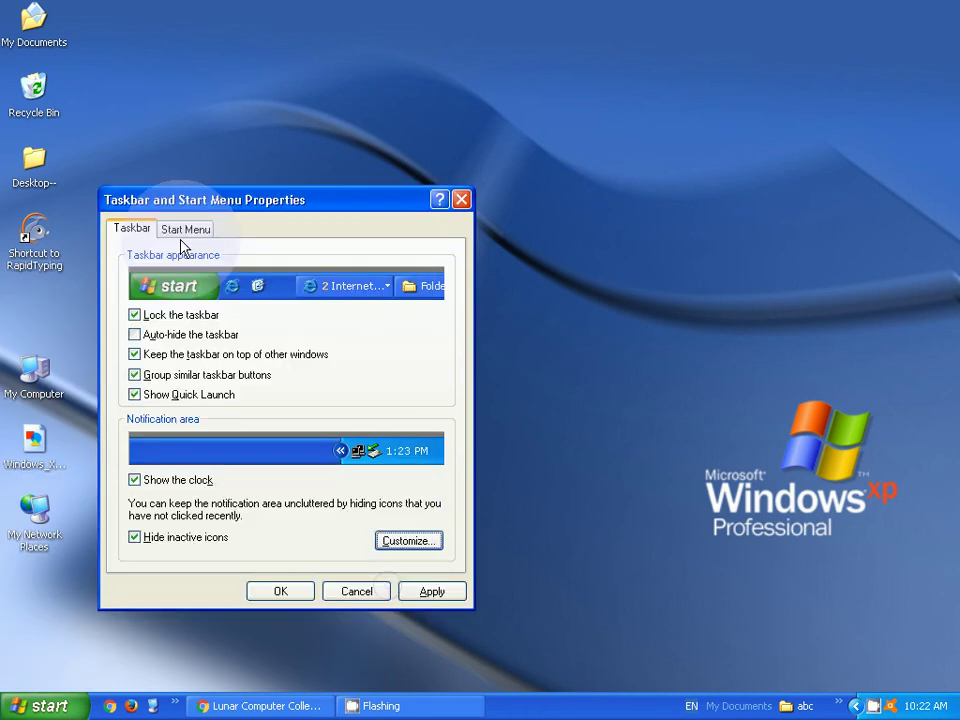
pyautogui.click(185, 230)
pyautogui.click(166, 514)
pyautogui.click(393, 514)
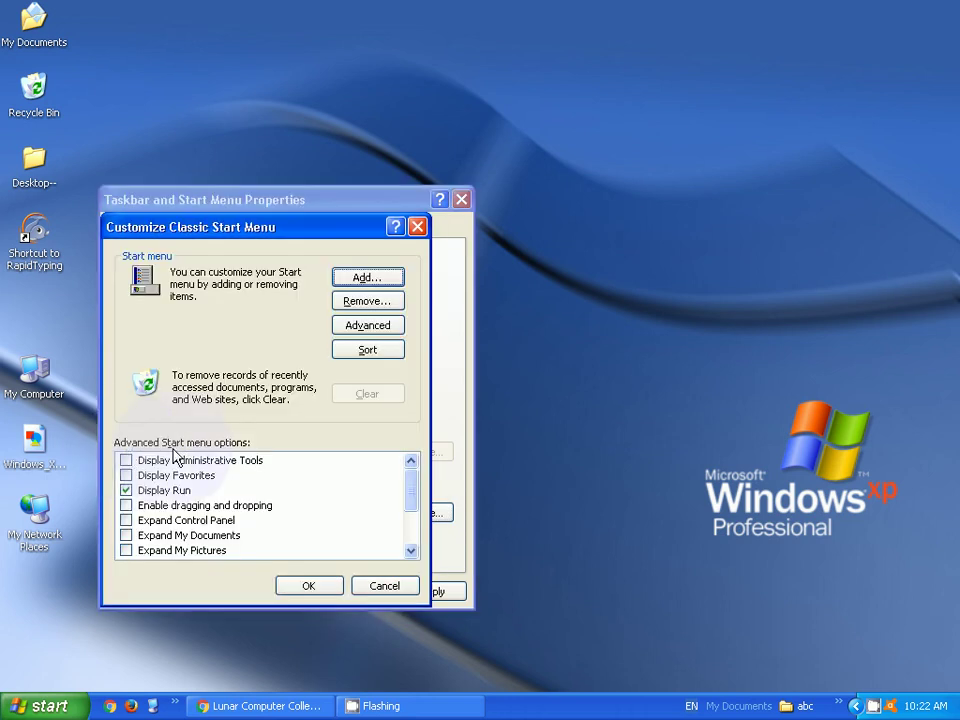
# - Check the Run entry in the Start menu, turn off Display Run in the advanced options, and accept both dialogs
pyautogui.moveTo(411, 491); pyautogui.dragTo(275, 497)
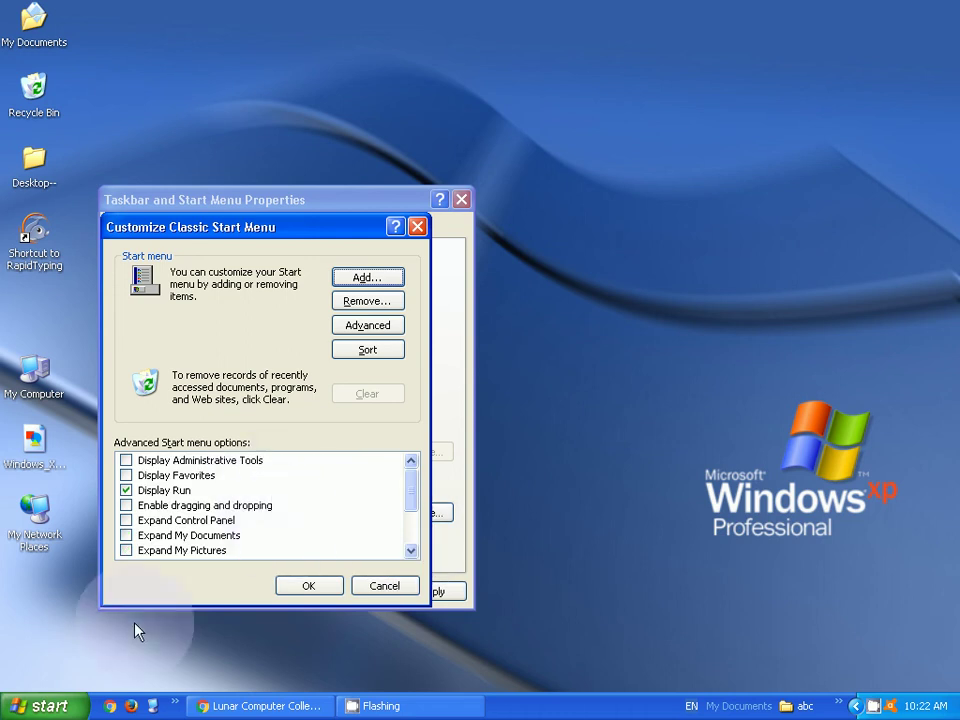
pyautogui.click(40, 706)
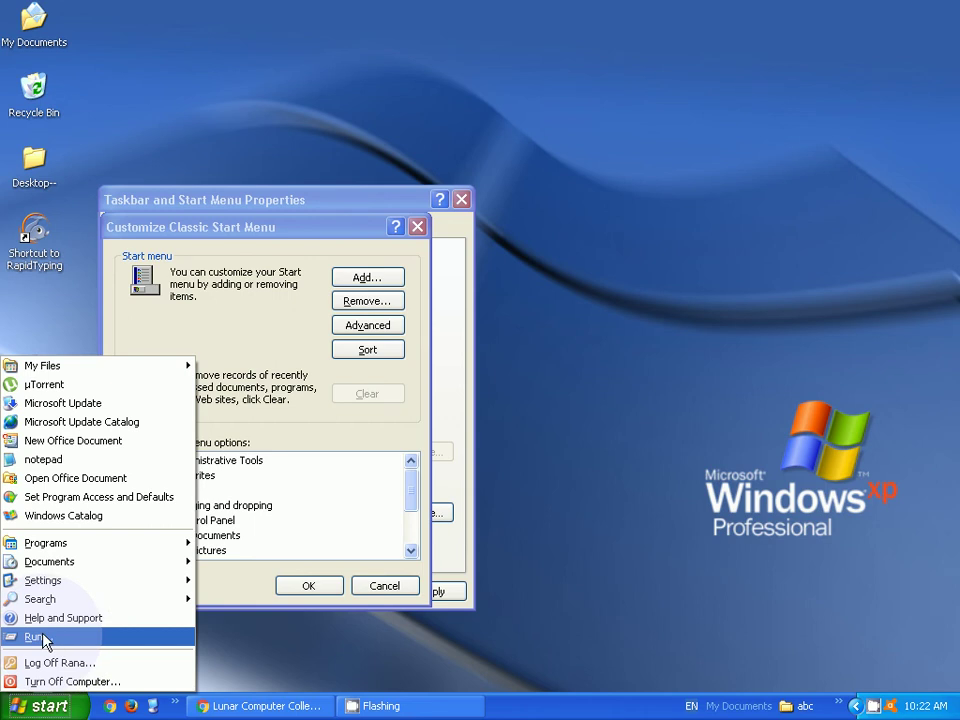
pyautogui.click(270, 424)
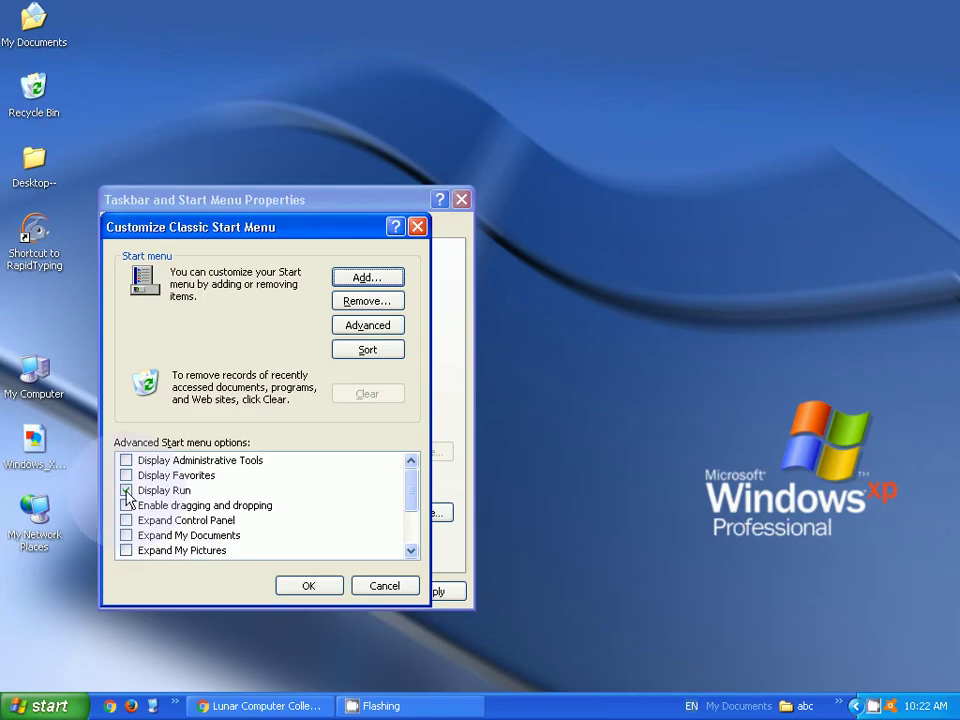
pyautogui.click(126, 491)
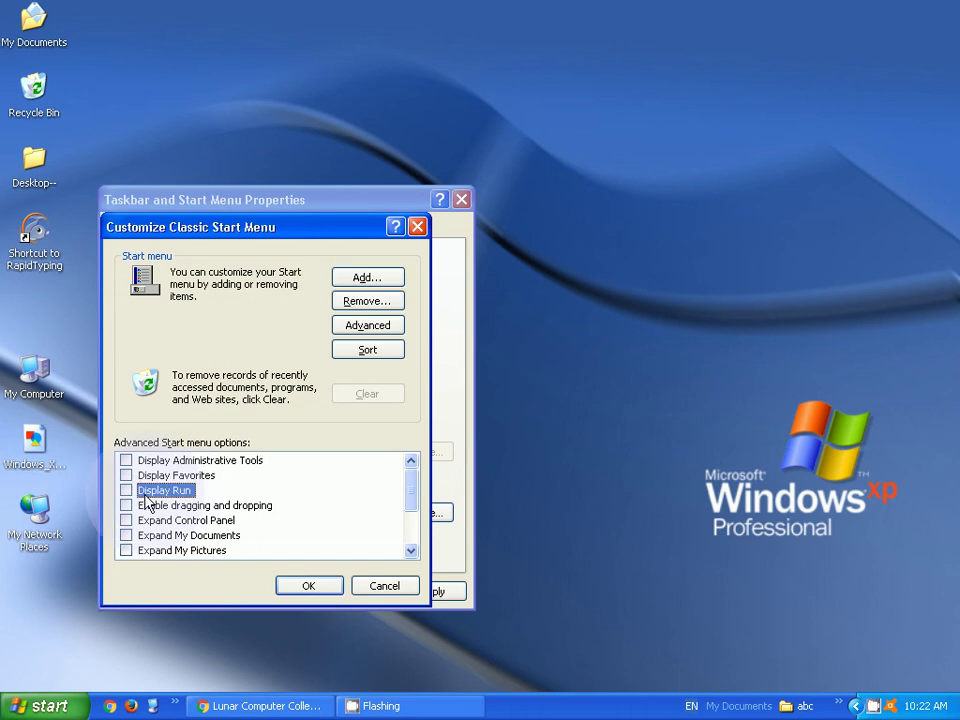
pyautogui.click(296, 588)
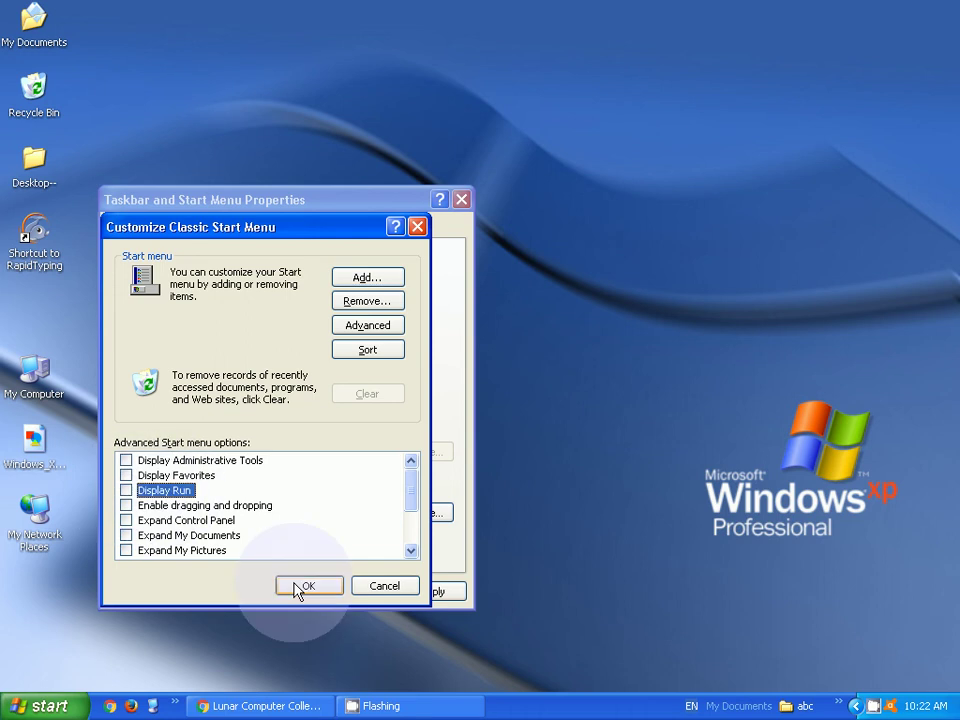
pyautogui.click(282, 592)
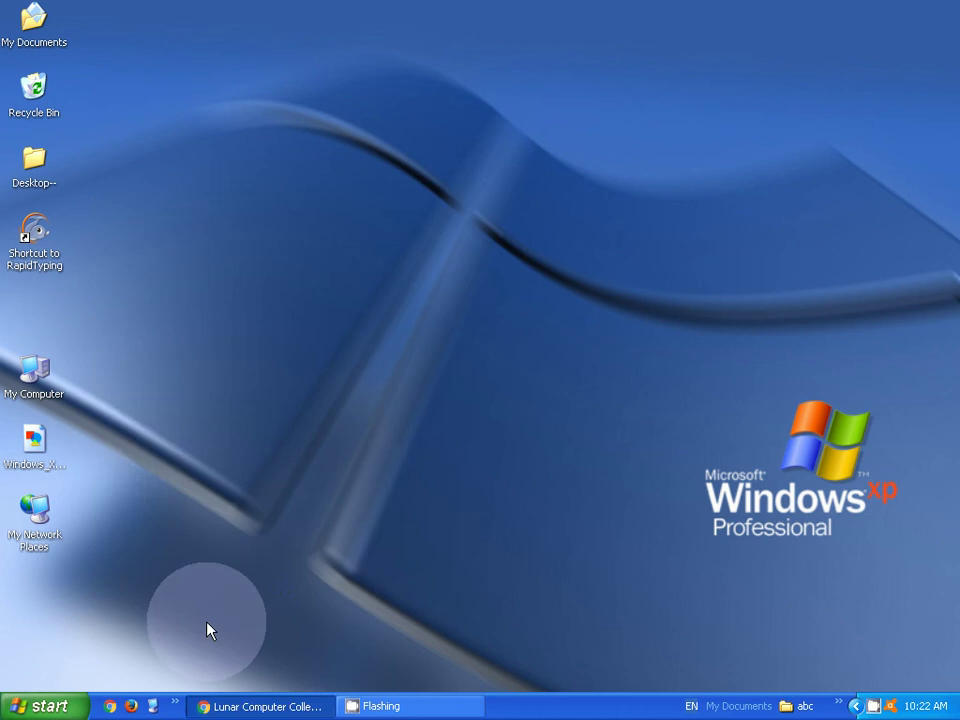
# - Check the Start menu for the Run entry, close the menu, and open the Run dialog without using it
pyautogui.click(50, 706)
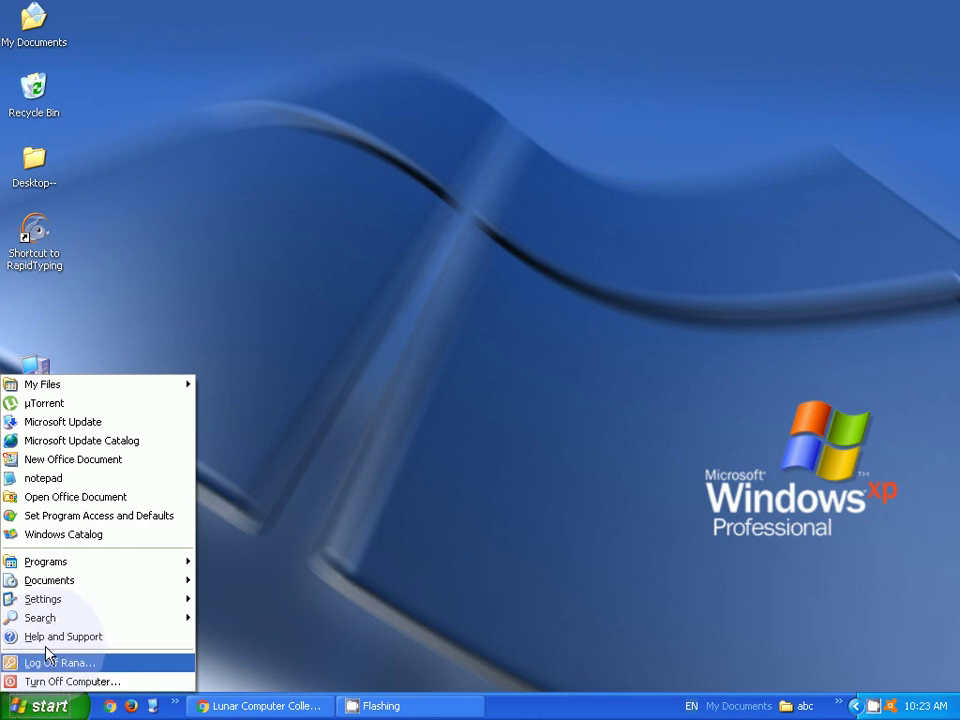
pyautogui.click(272, 600)
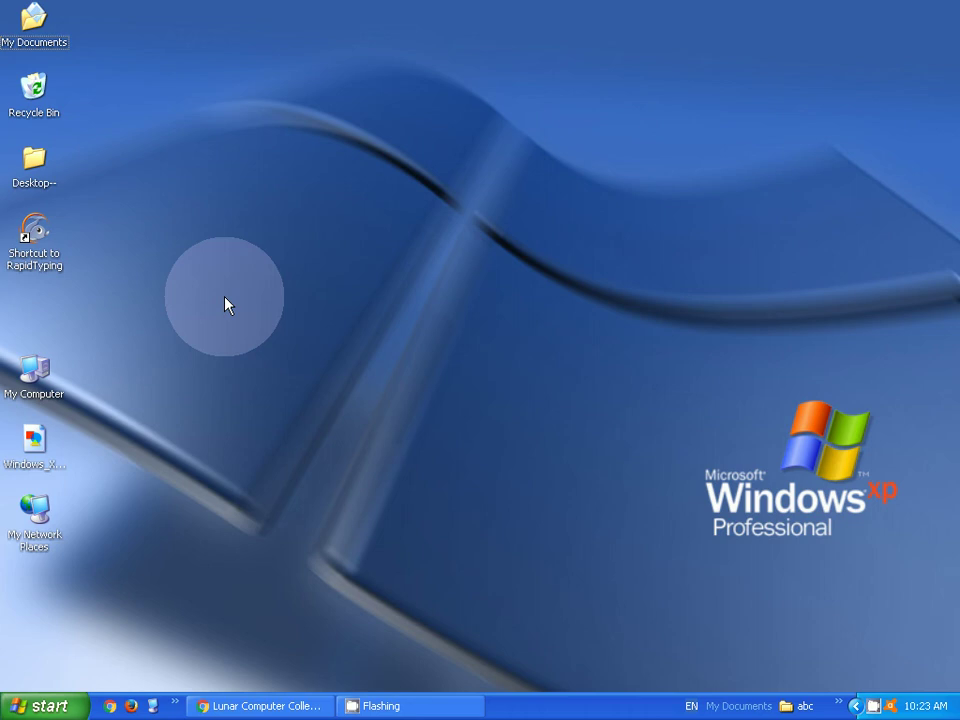
pyautogui.press('super+r')
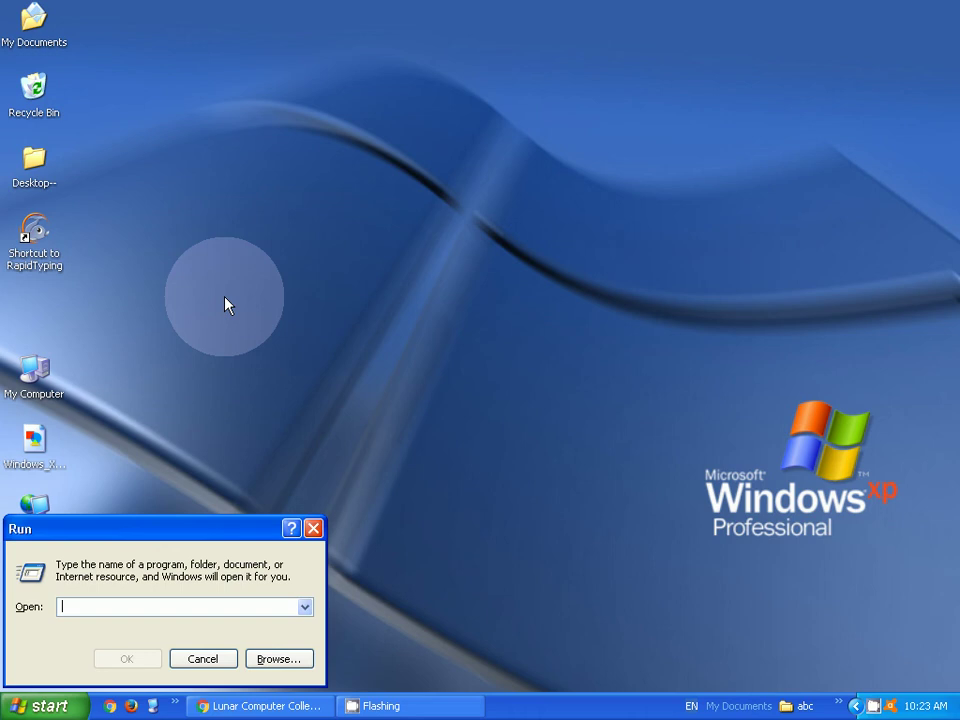
# - Dismiss the Run dialog, check the Start menu for the Run entry, and open and close the Run dialog again
pyautogui.press('Escape')
pyautogui.click(45, 706)
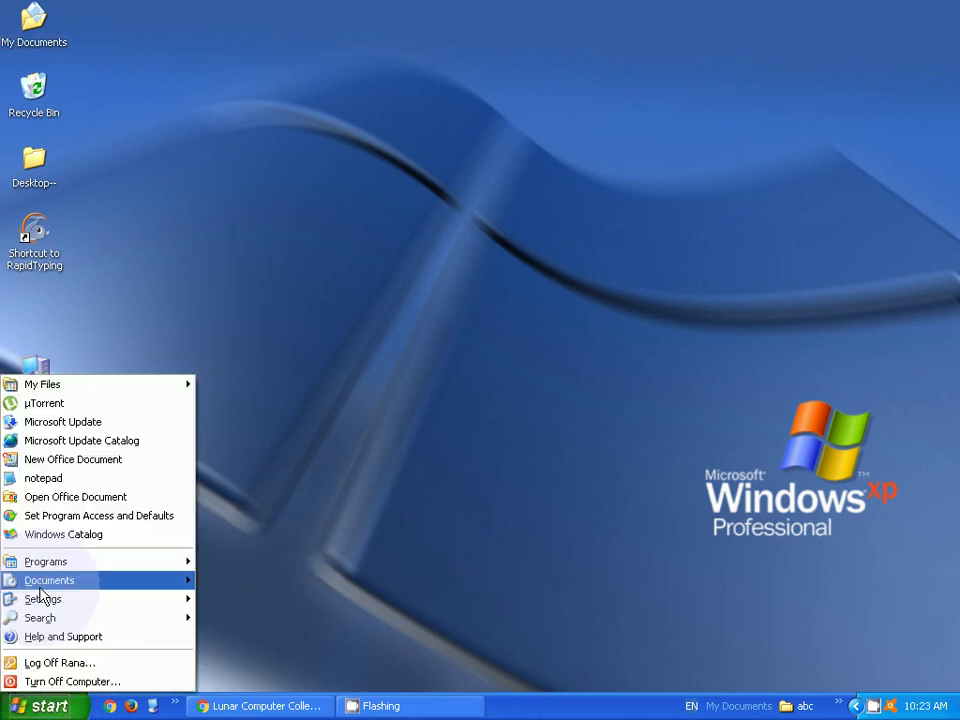
pyautogui.click(293, 447)
pyautogui.press('super+r')
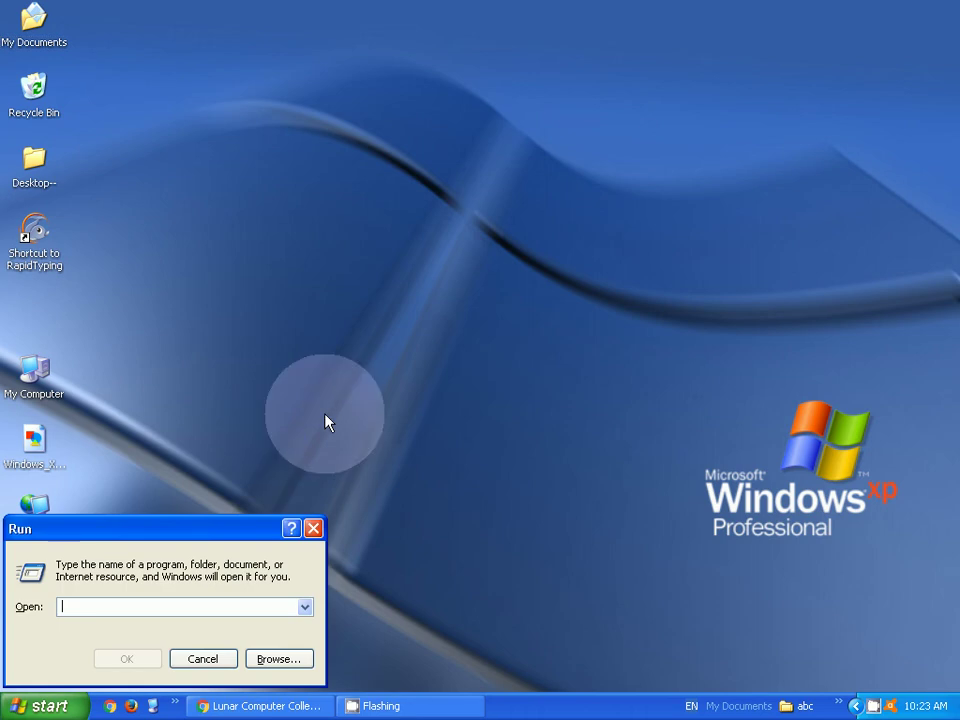
pyautogui.click(314, 527)
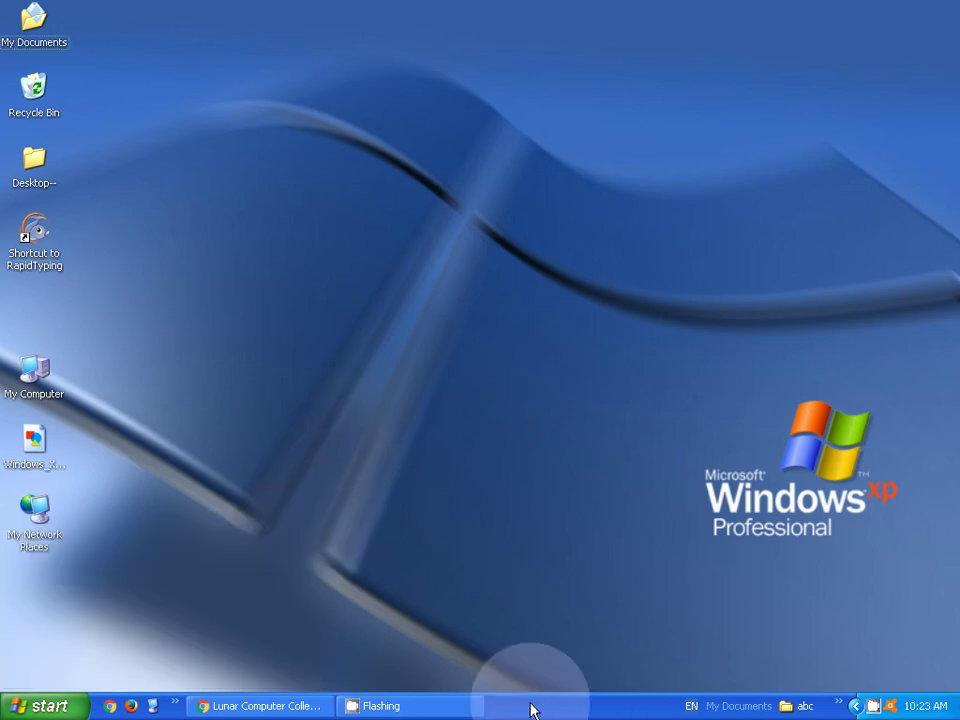
# - Open the Classic Start menu customization from the taskbar properties, closing the notification customization
pyautogui.rightClick(531, 710)
pyautogui.click(570, 699)
pyautogui.click(310, 617)
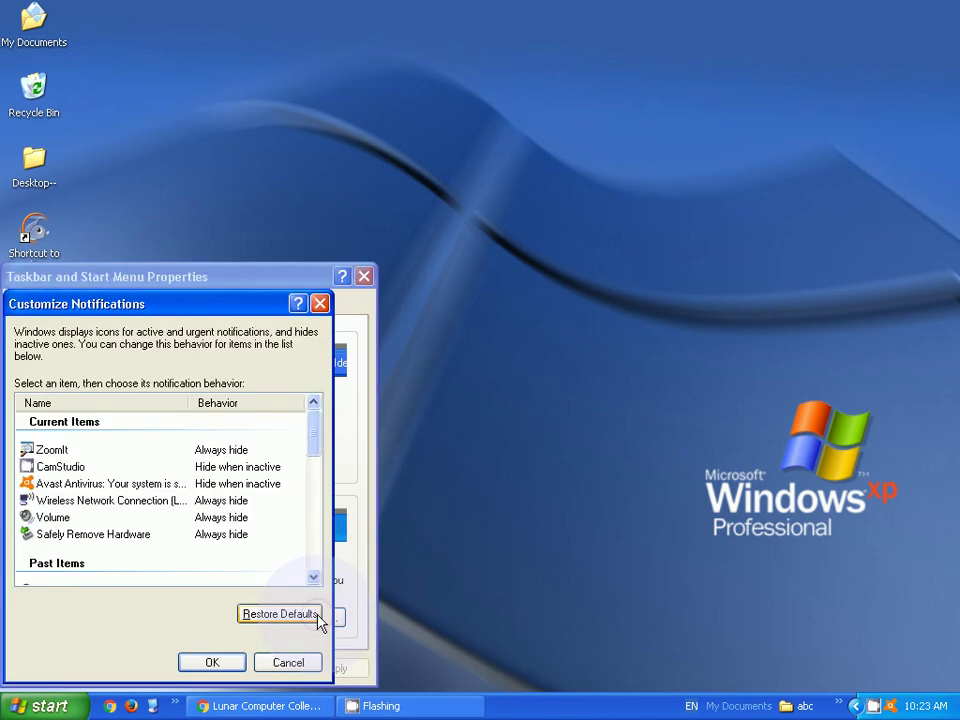
pyautogui.click(236, 662)
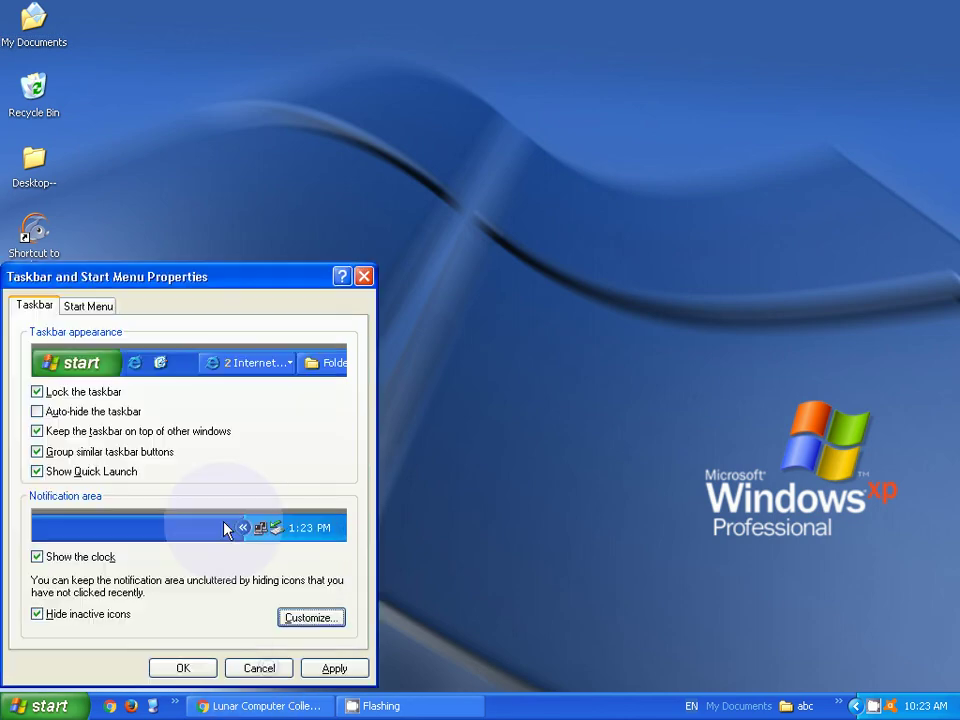
pyautogui.click(88, 305)
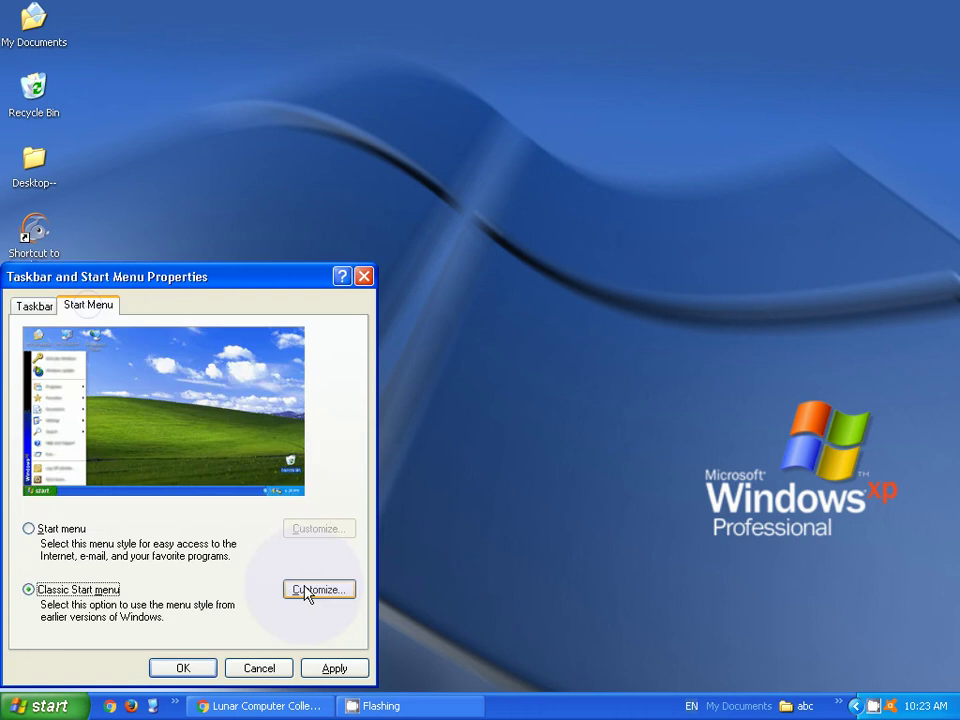
pyautogui.click(307, 590)
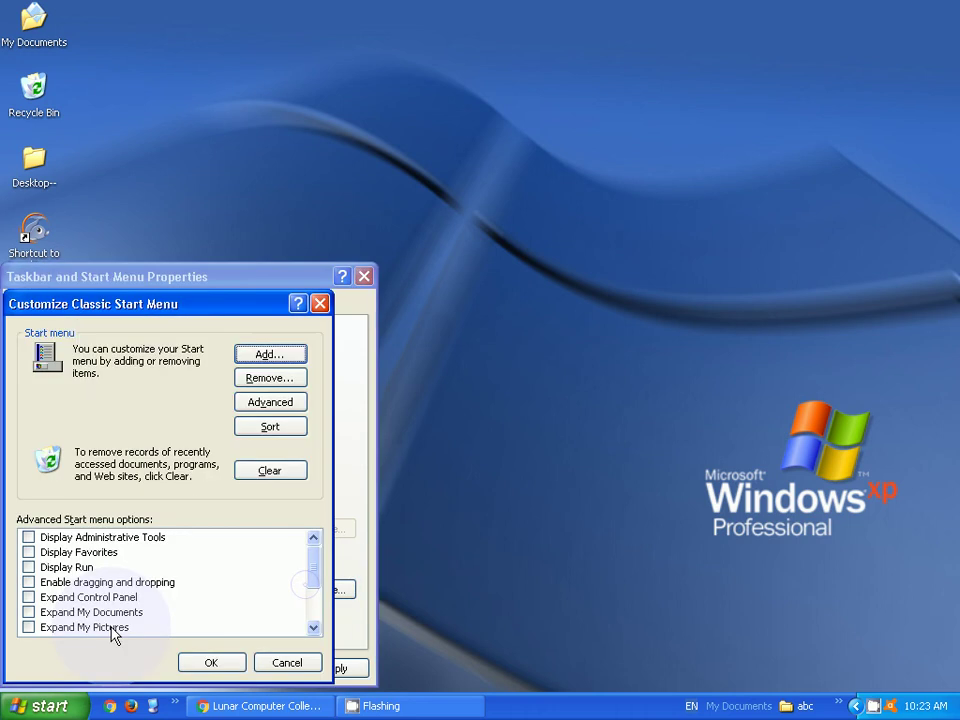
# - Turn on Display Run in the advanced Start menu options, review the remaining options, and accept both dialogs
pyautogui.click(29, 568)
pyautogui.scroll(-2, 94, 620)
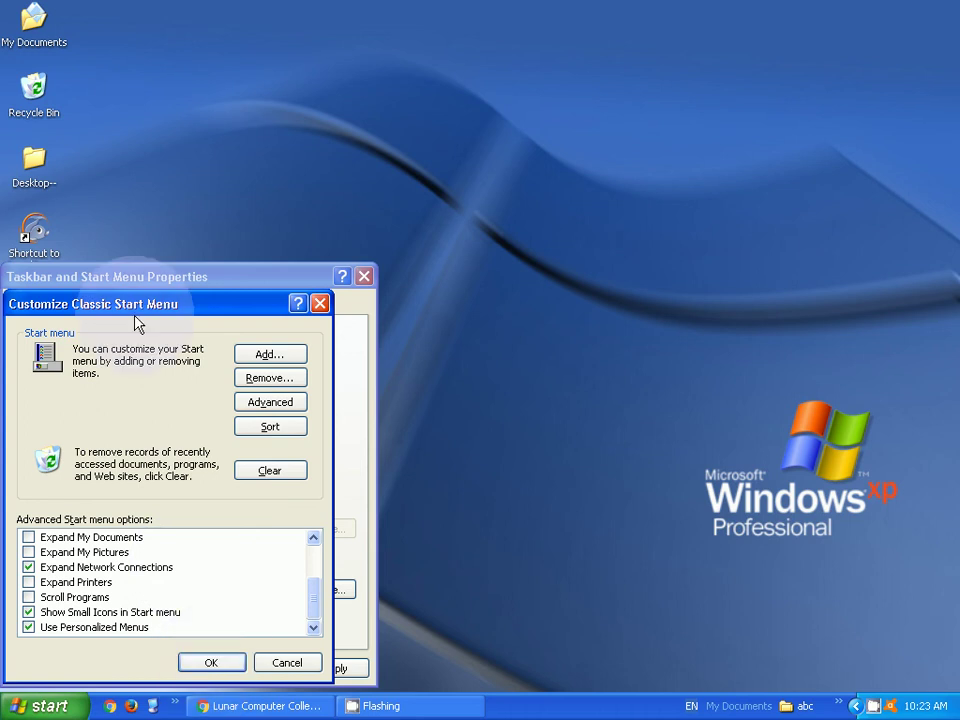
pyautogui.moveTo(135, 318); pyautogui.dragTo(212, 269)
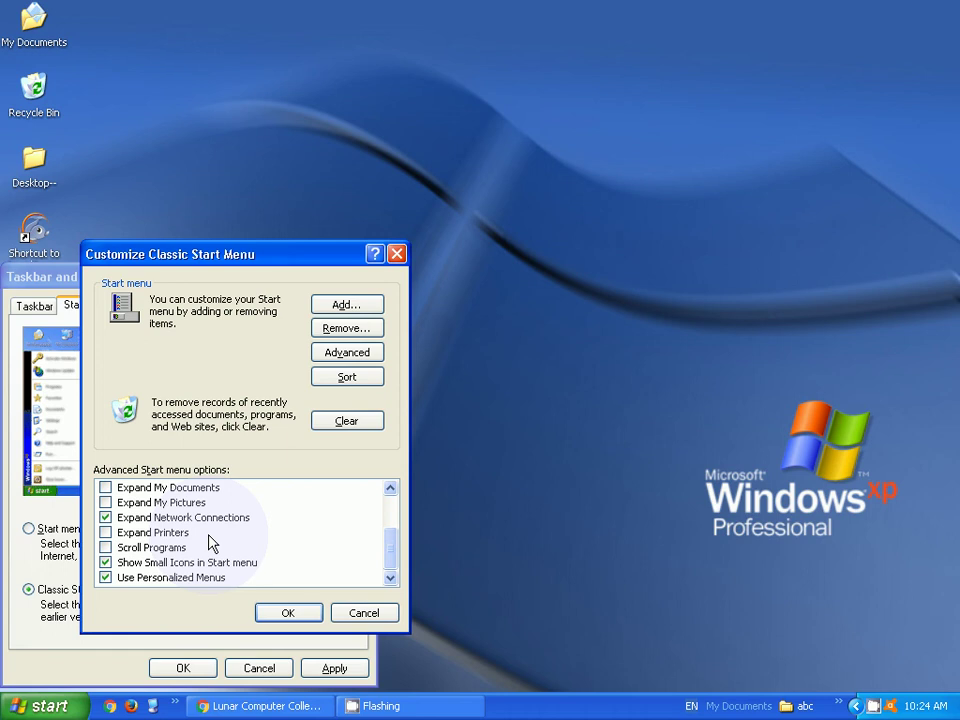
pyautogui.click(297, 613)
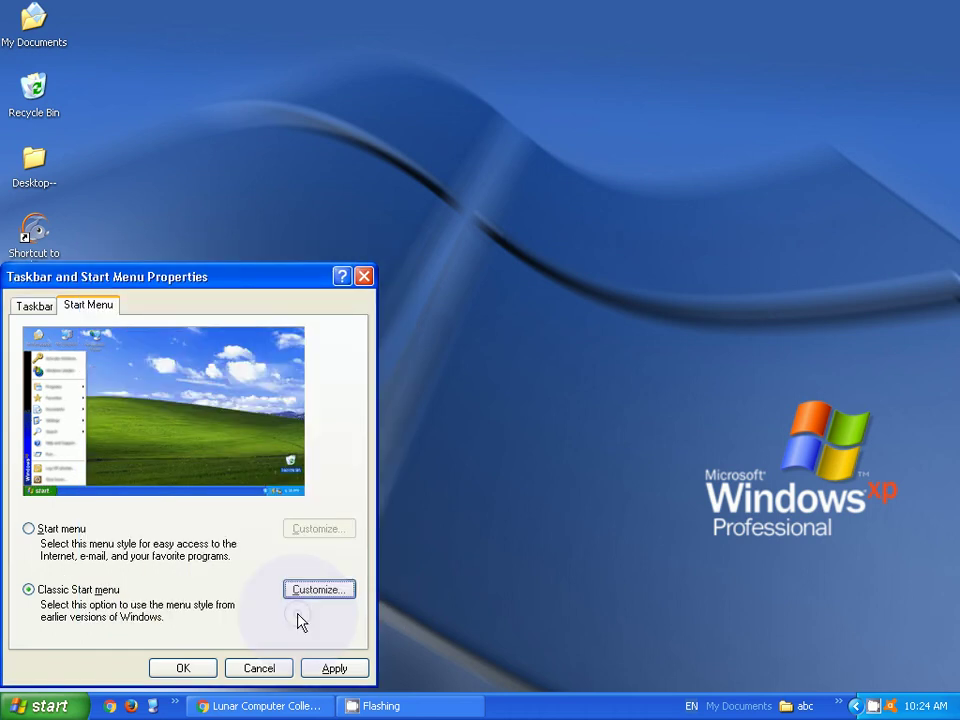
pyautogui.click(184, 668)
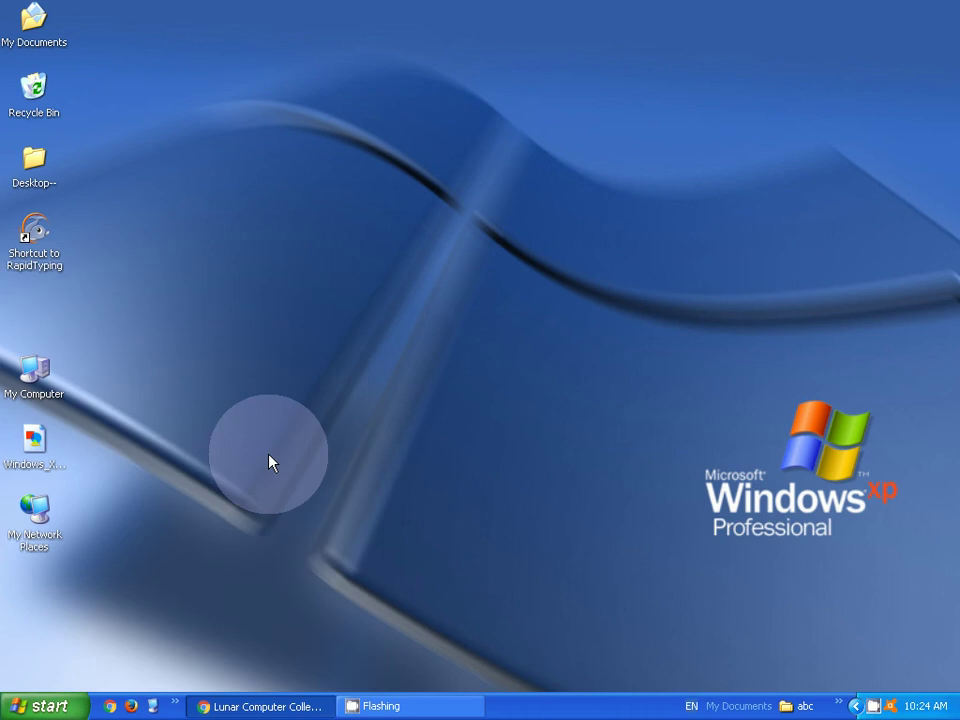
# - Switch to the Lunar Computer College YouTube channel page in Chrome
pyautogui.click(257, 705)
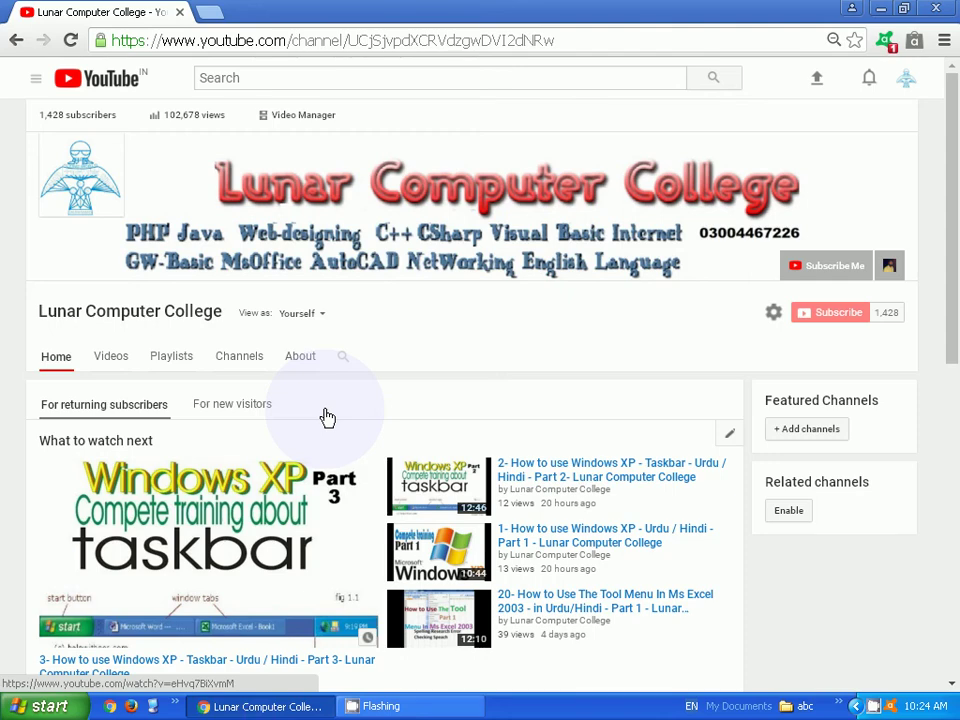